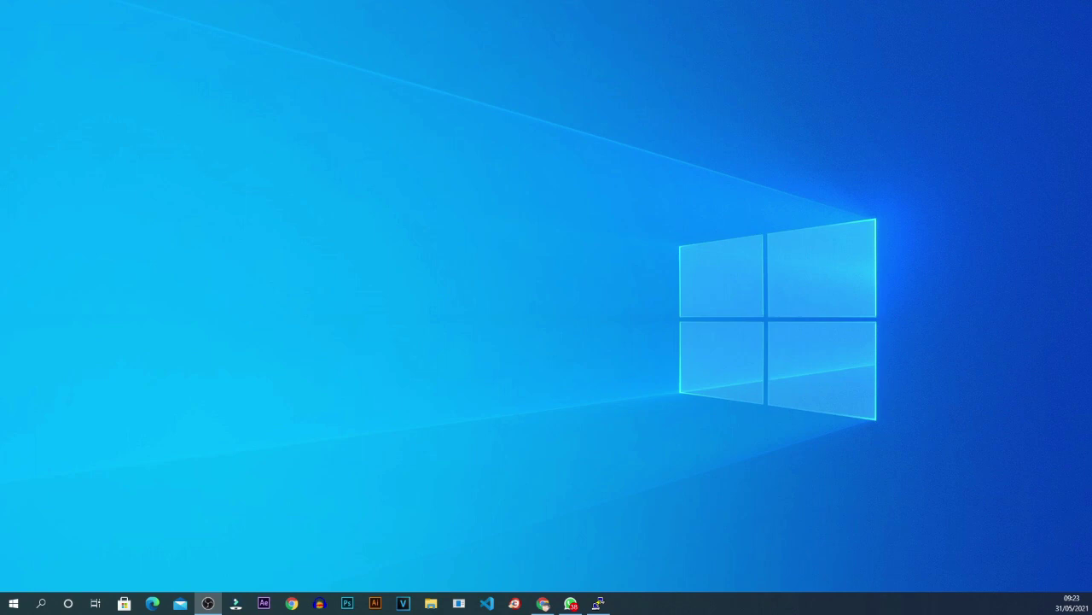
Bring the menyohost.com Chrome window forward, maximize it, and reveal the SERVER & VPS menu.
key("alt+Tab")
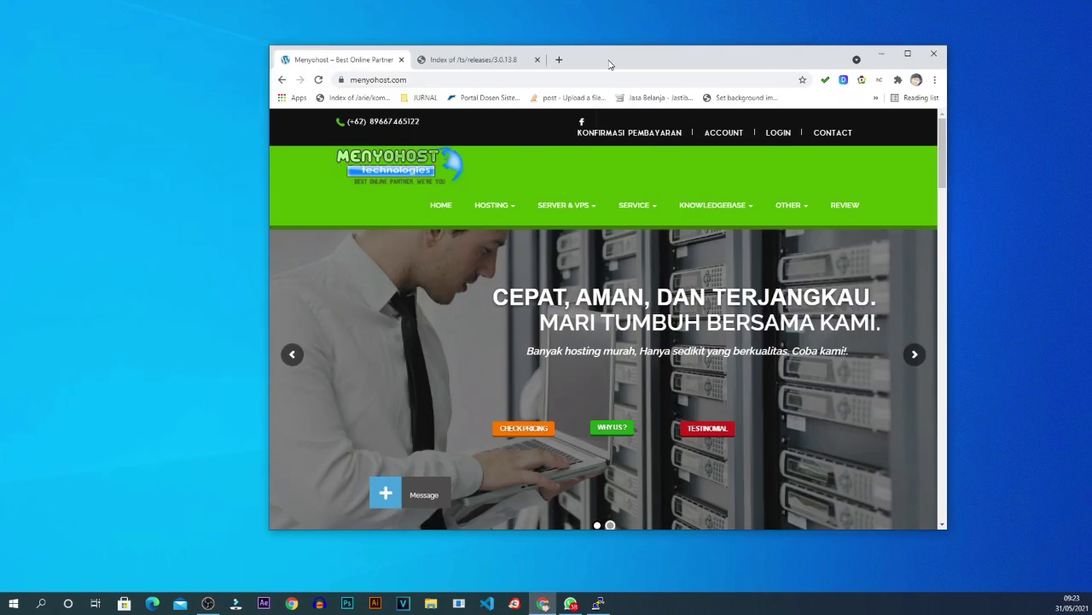
left_click(908, 54)
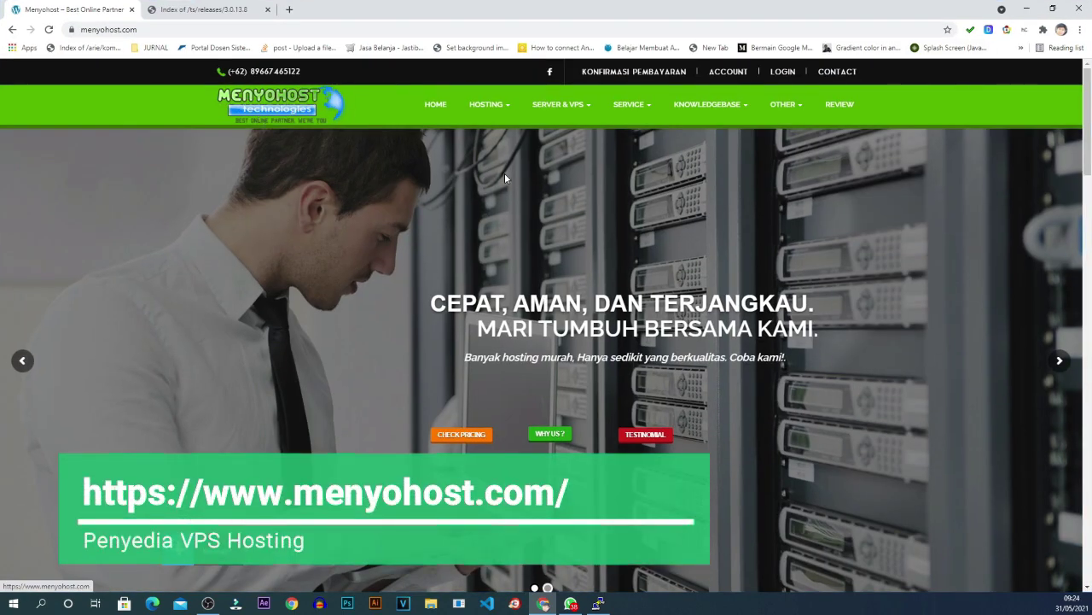
scroll(508, 198, "down", 3)
scroll(508, 198, "up", 3)
scroll(508, 204, "down", 3)
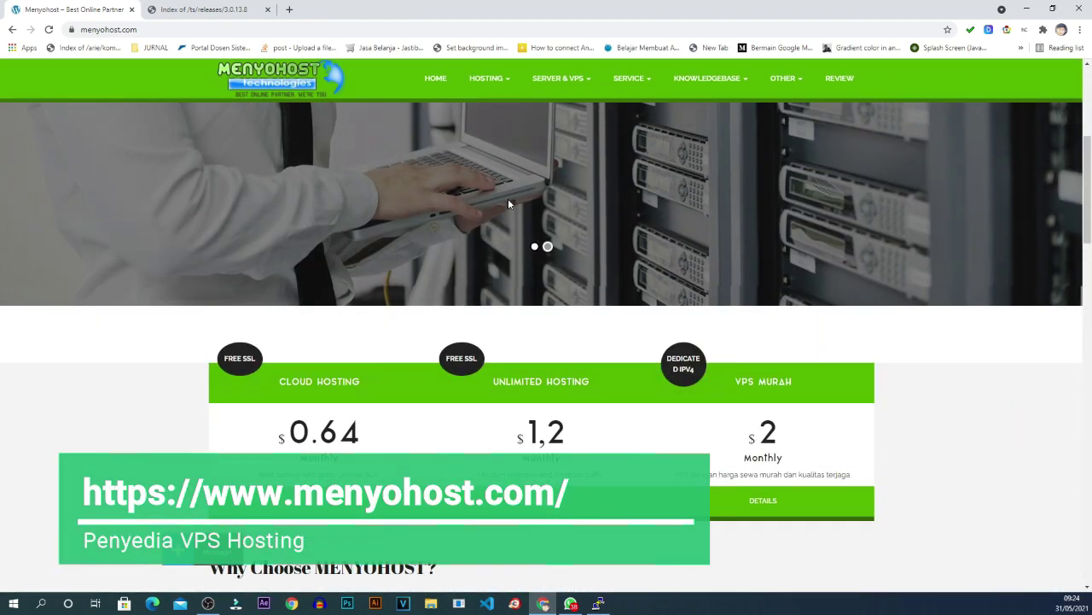
scroll(508, 204, "up", 3)
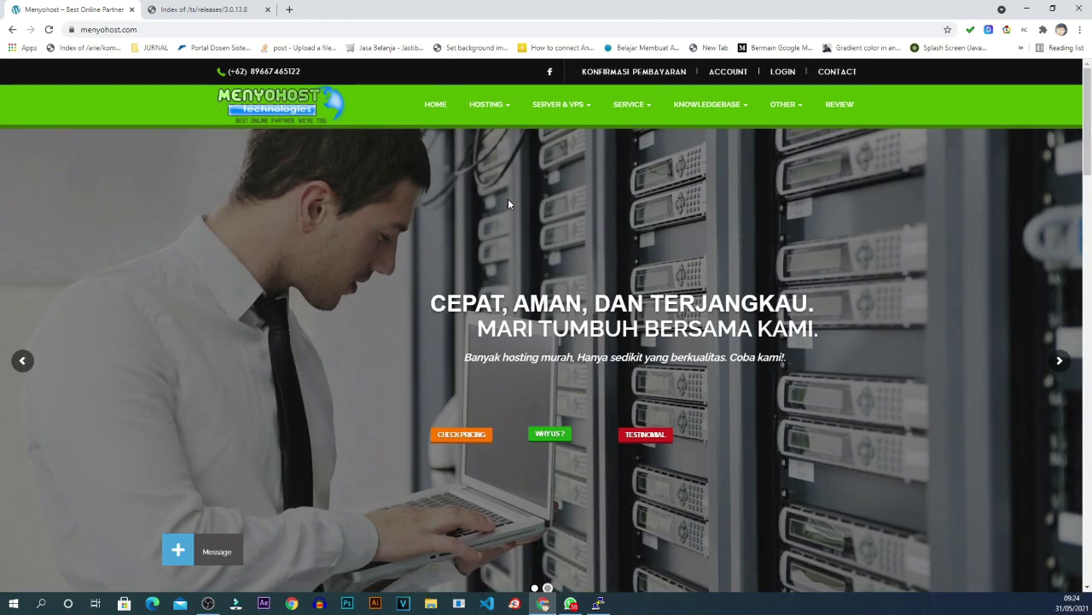
mouse_move(577, 102)
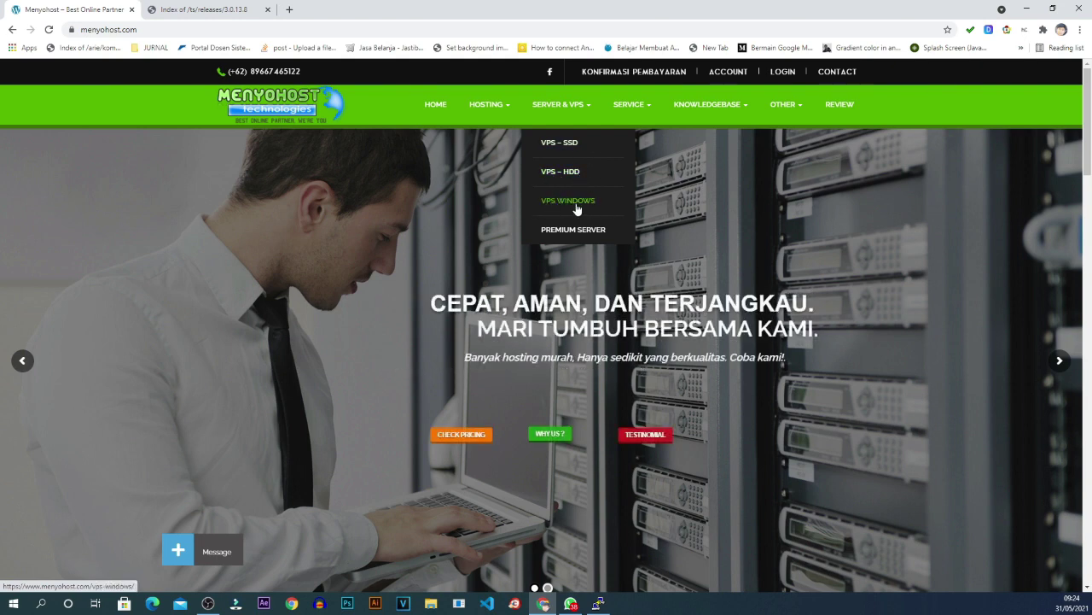
Open VPS – SSD and view the KVM VPS - SSD plans, Rp 39k (15GB) to Rp 2880K (400GB).
left_click(573, 147)
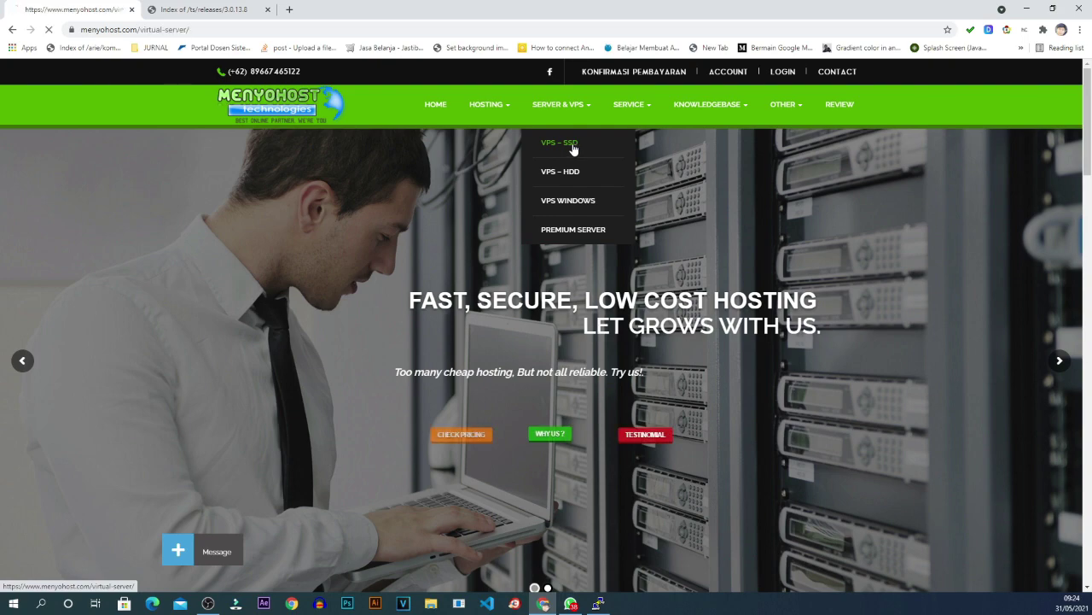
scroll(665, 195, "down", 6)
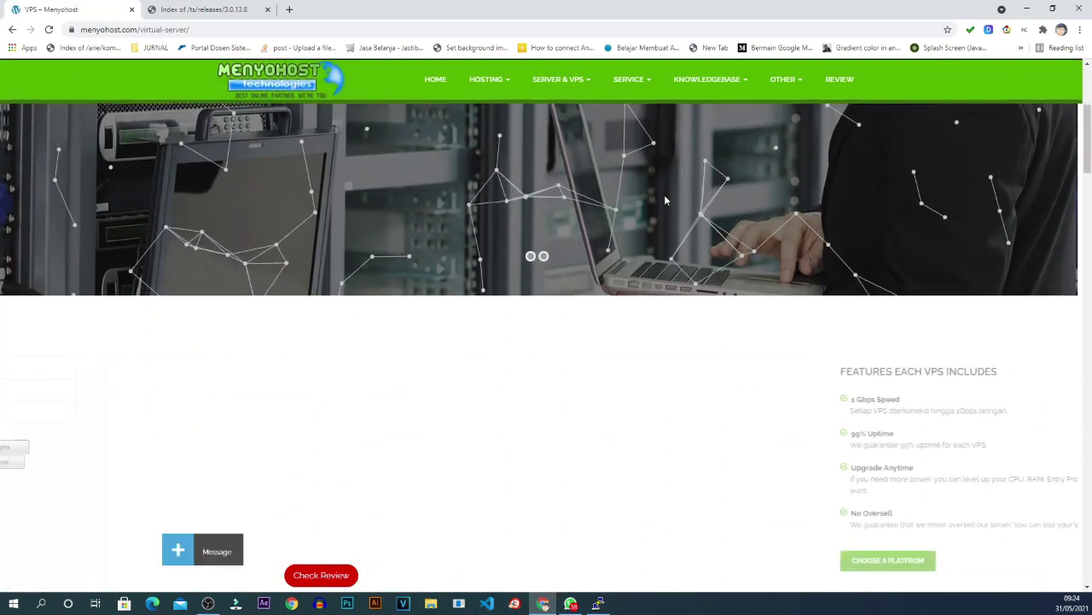
scroll(664, 196, "down", 15)
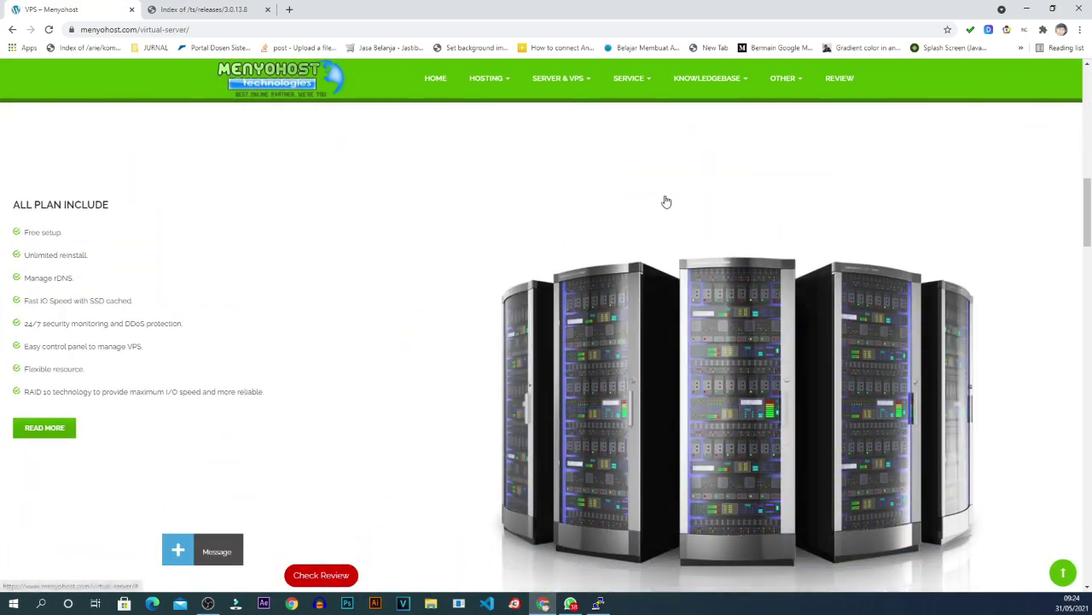
scroll(664, 199, "up", 1)
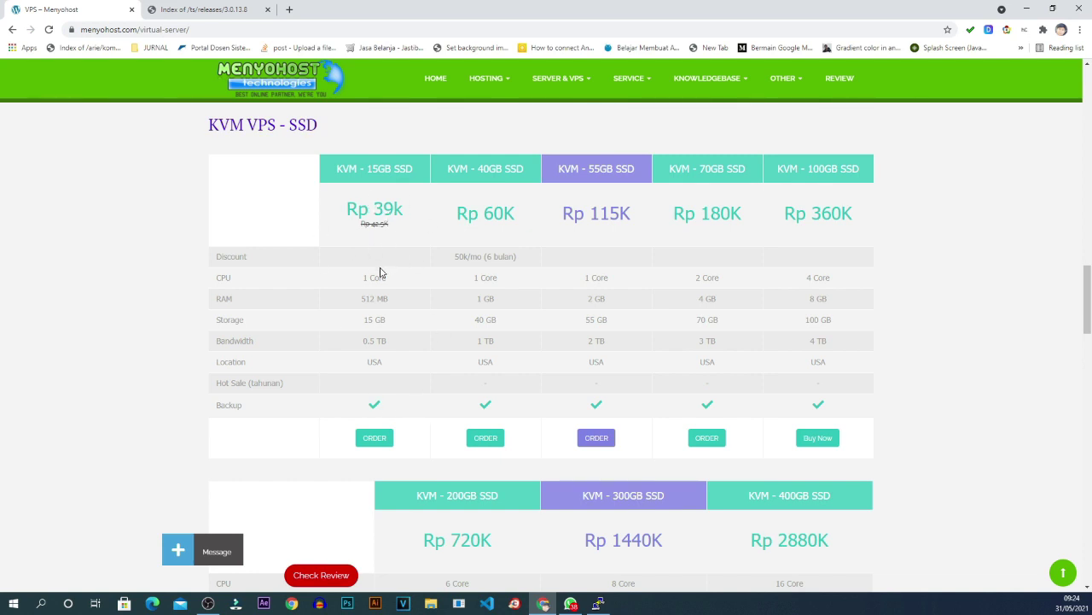
scroll(341, 291, "down", 1)
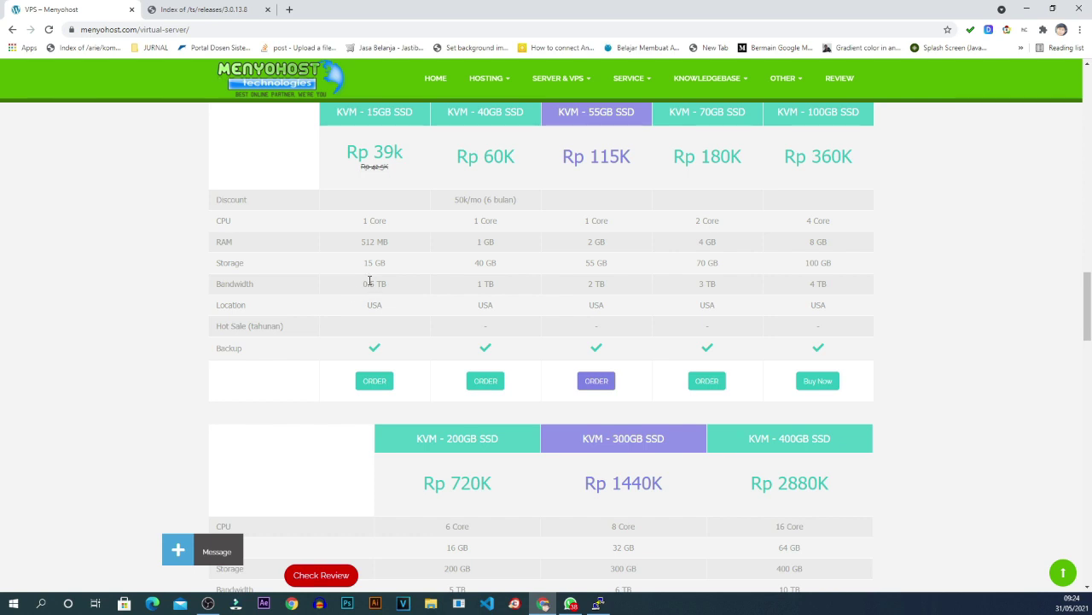
scroll(370, 280, "up", 1)
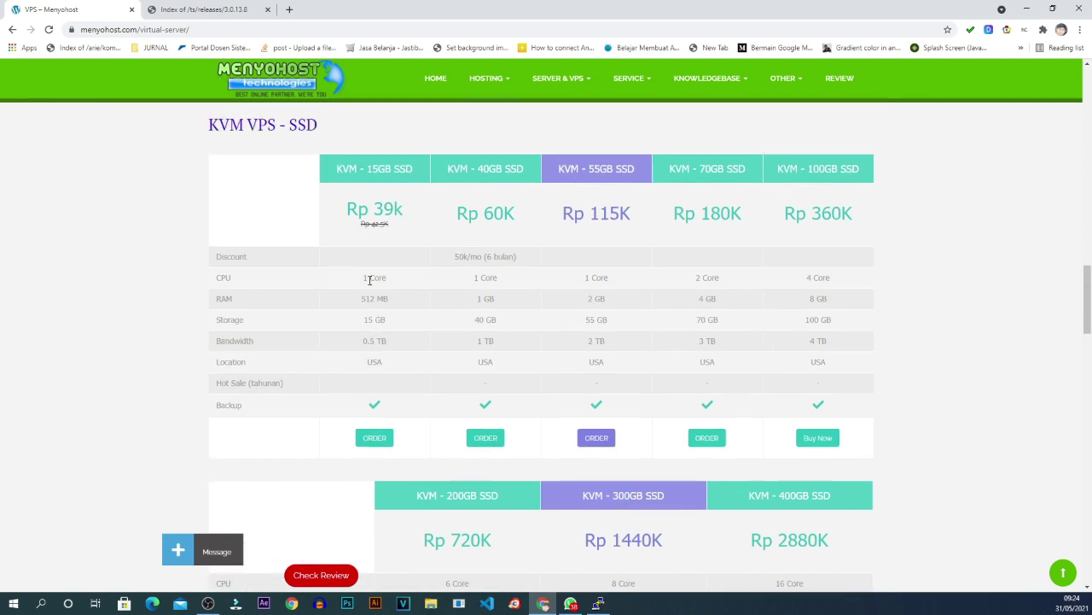
scroll(370, 280, "down", 1)
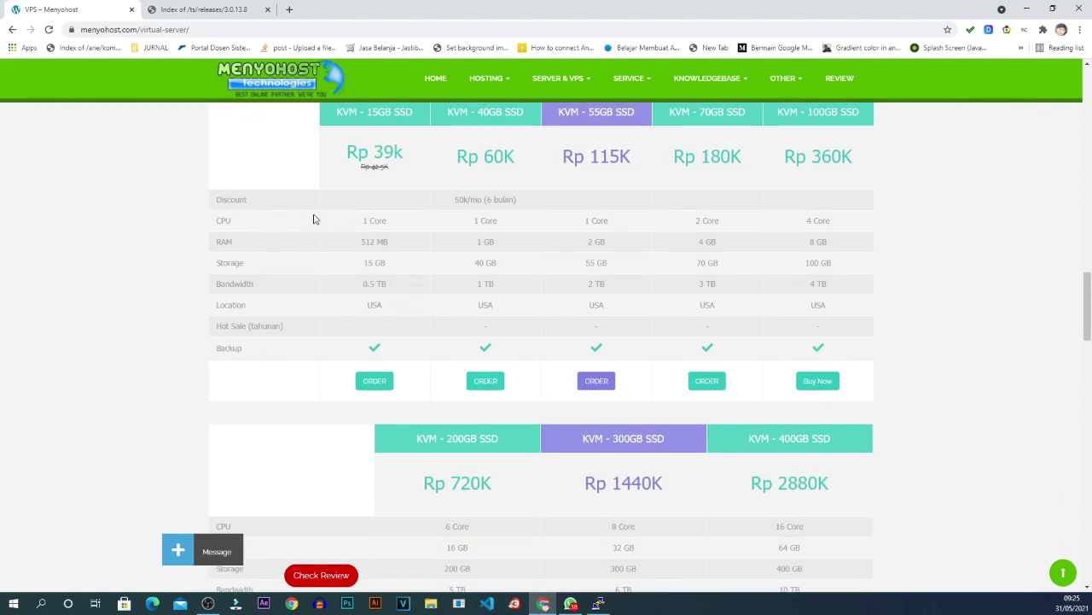
scroll(314, 219, "down", 1)
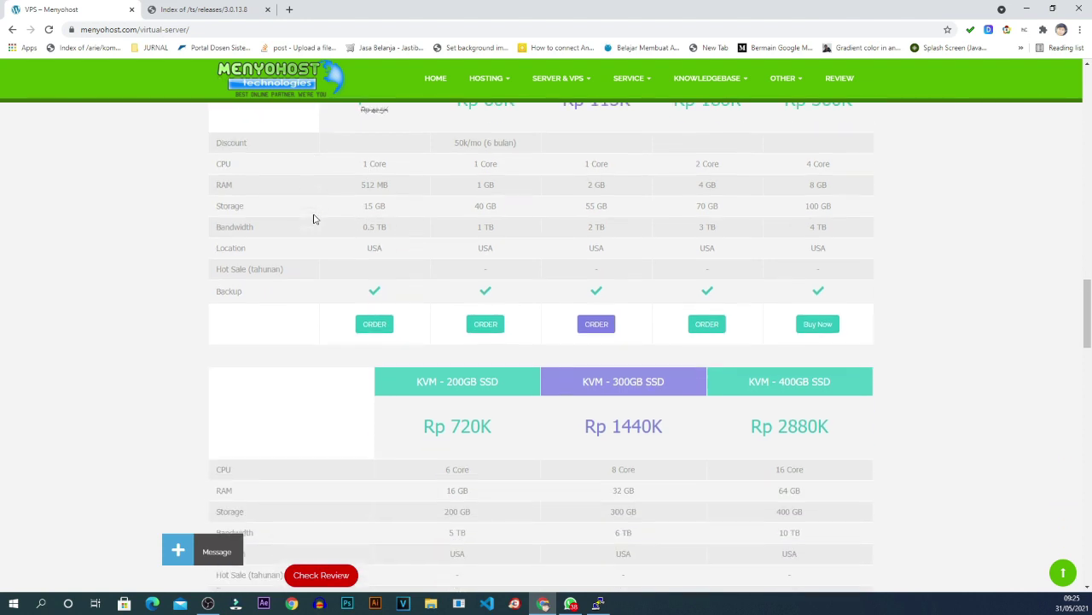
scroll(313, 220, "up", 4)
scroll(373, 212, "down", 1)
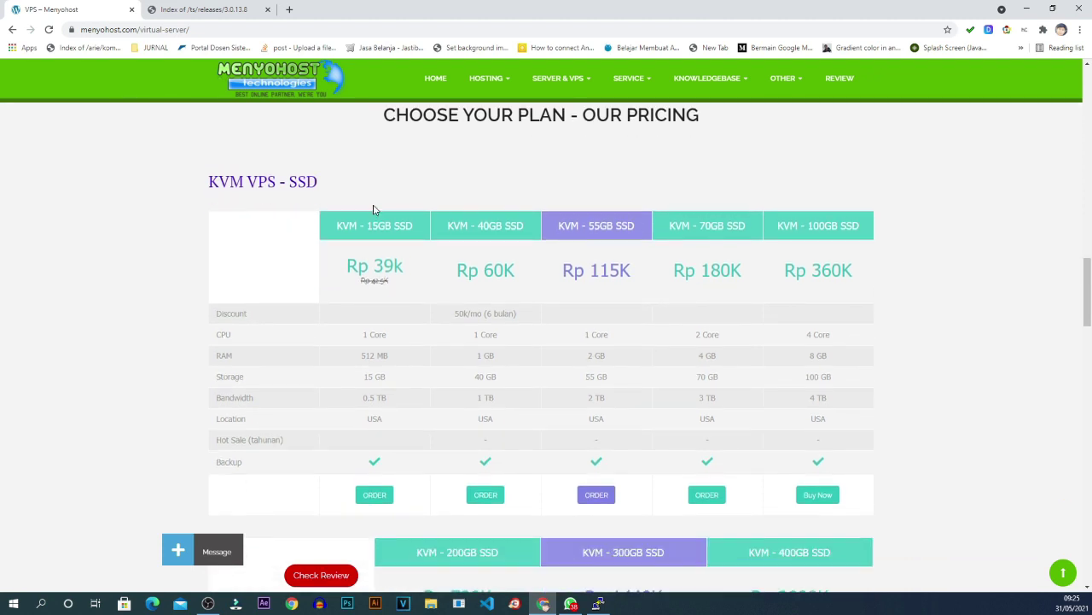
Open the VPS – HDD page and review its KVM plan prices, noting the 40 GB plan.
mouse_move(552, 77)
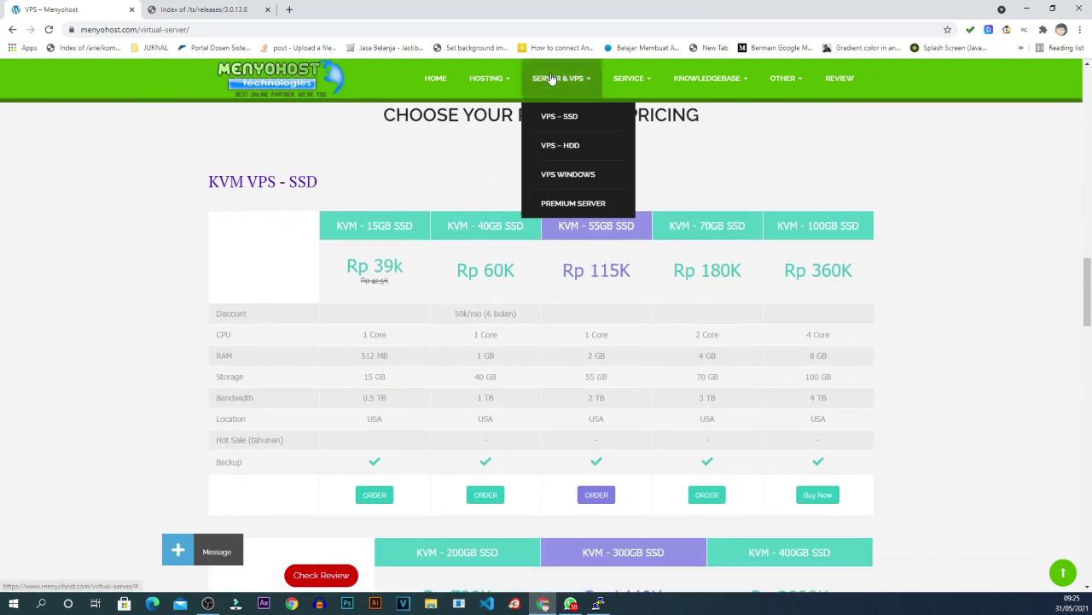
left_click(570, 147)
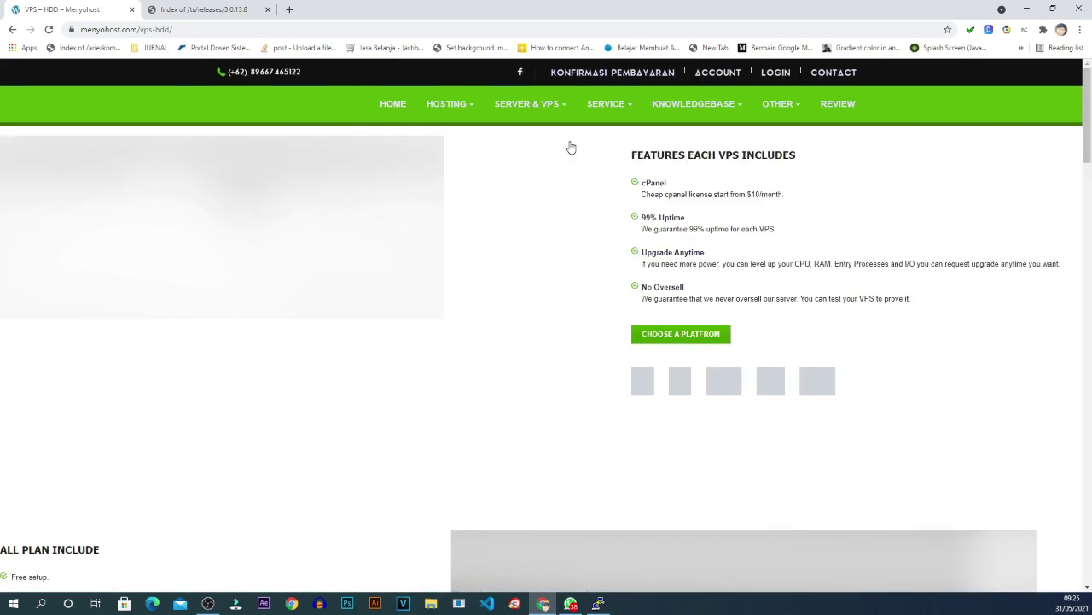
scroll(579, 279, "down", 7)
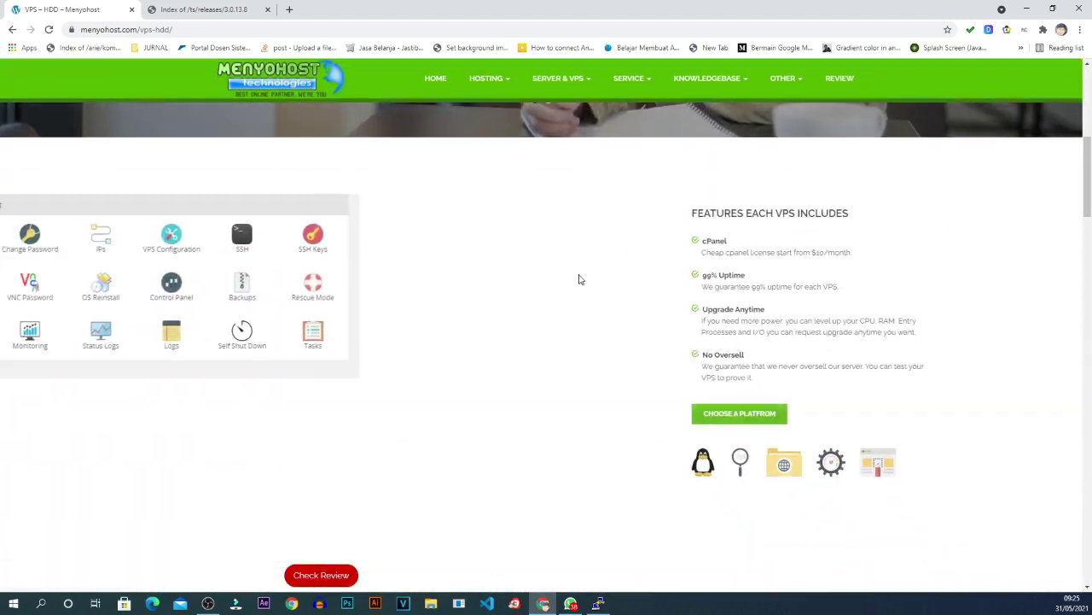
scroll(580, 280, "down", 8)
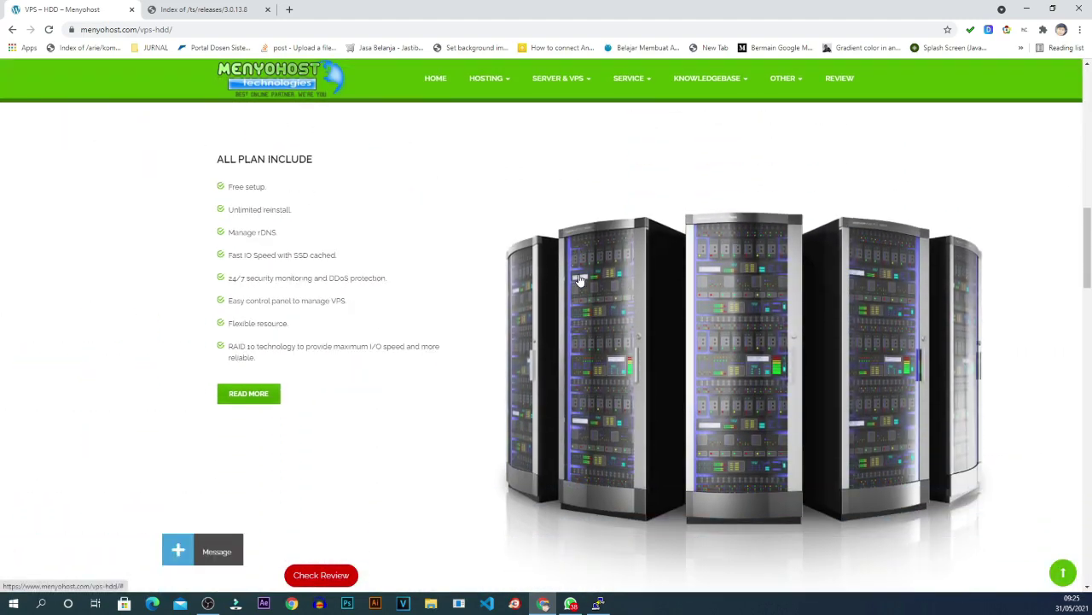
scroll(579, 275, "down", 2)
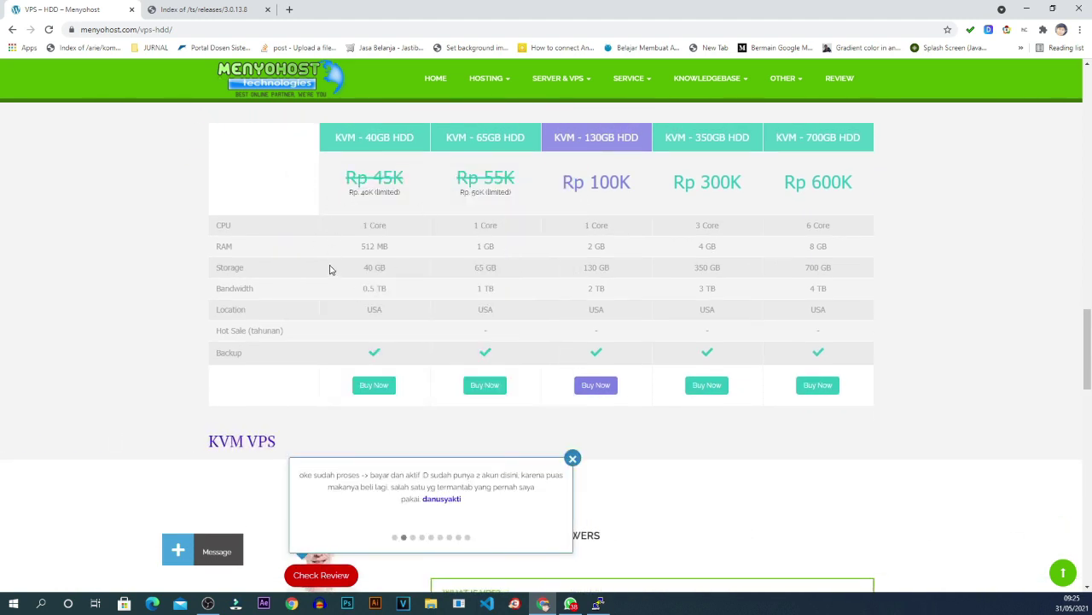
scroll(413, 261, "up", 1)
scroll(413, 261, "up", 1)
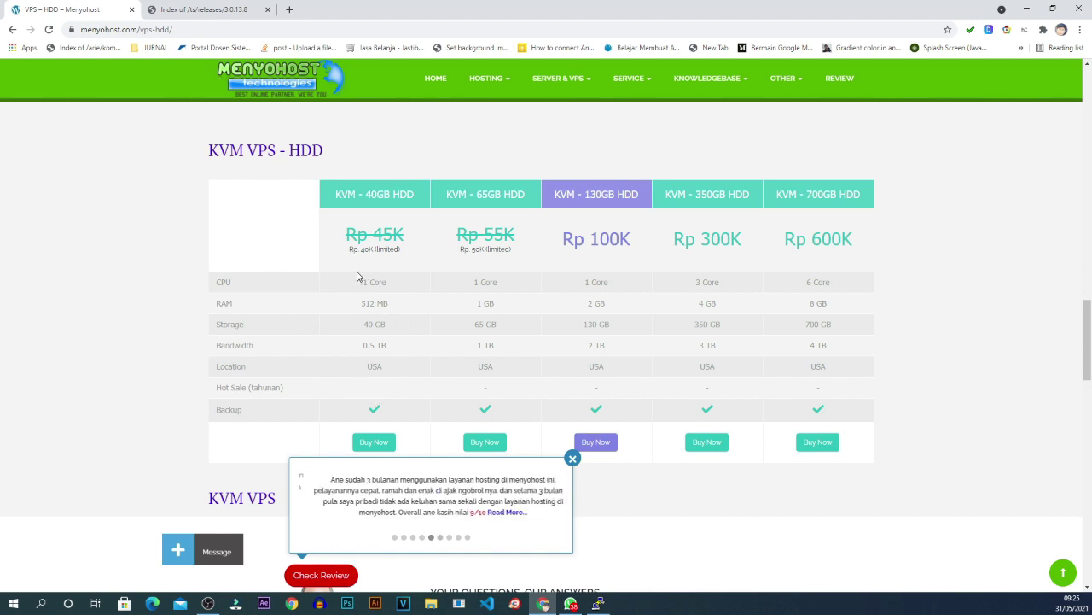
scroll(362, 279, "down", 1)
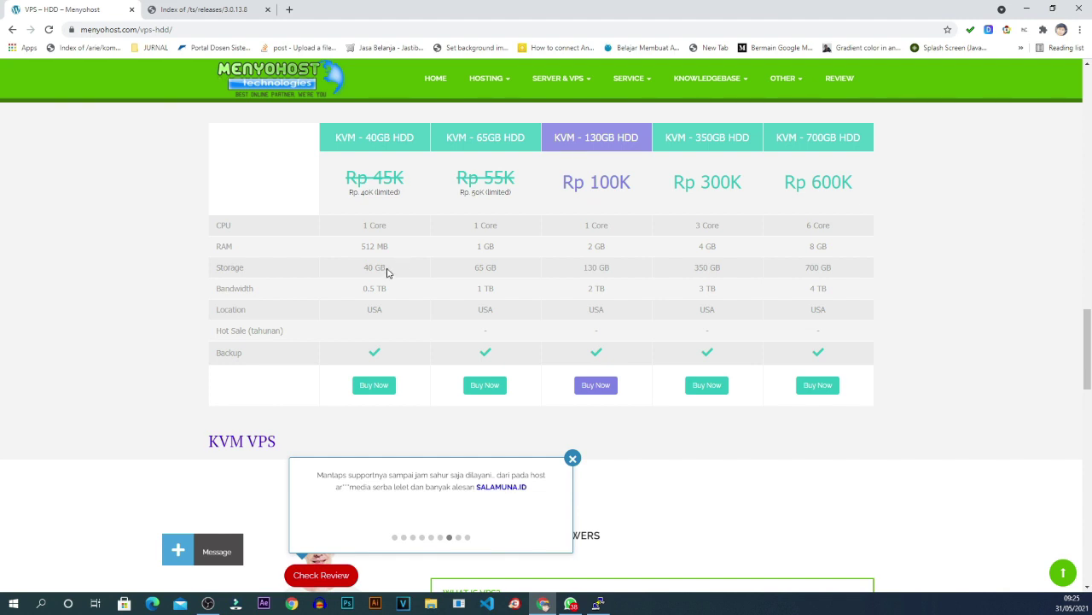
scroll(389, 273, "up", 1)
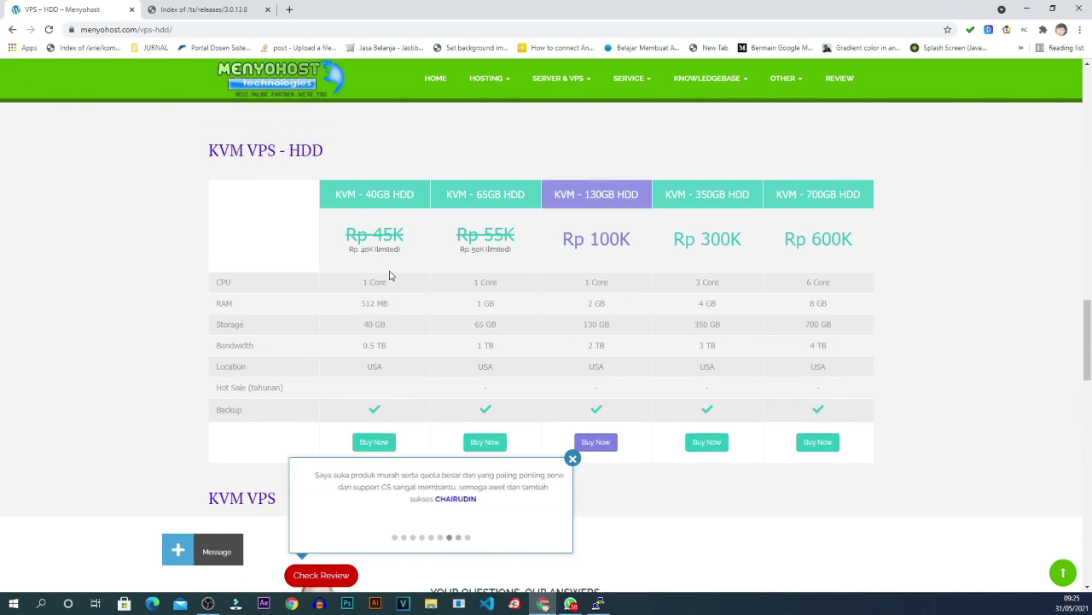
scroll(391, 275, "down", 1)
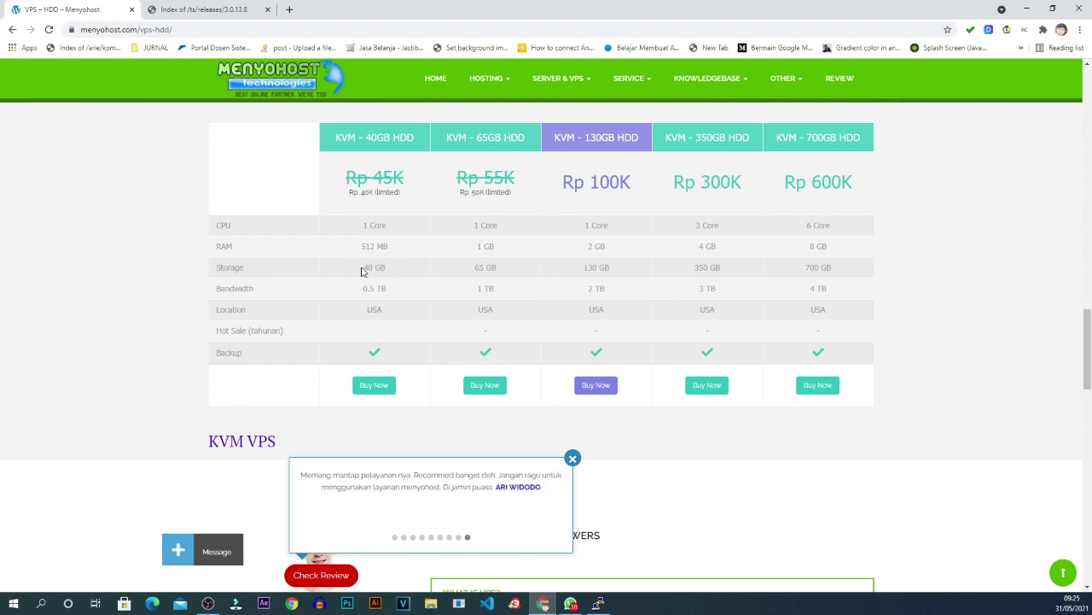
left_click_drag(370, 267, 385, 267)
left_click(391, 268)
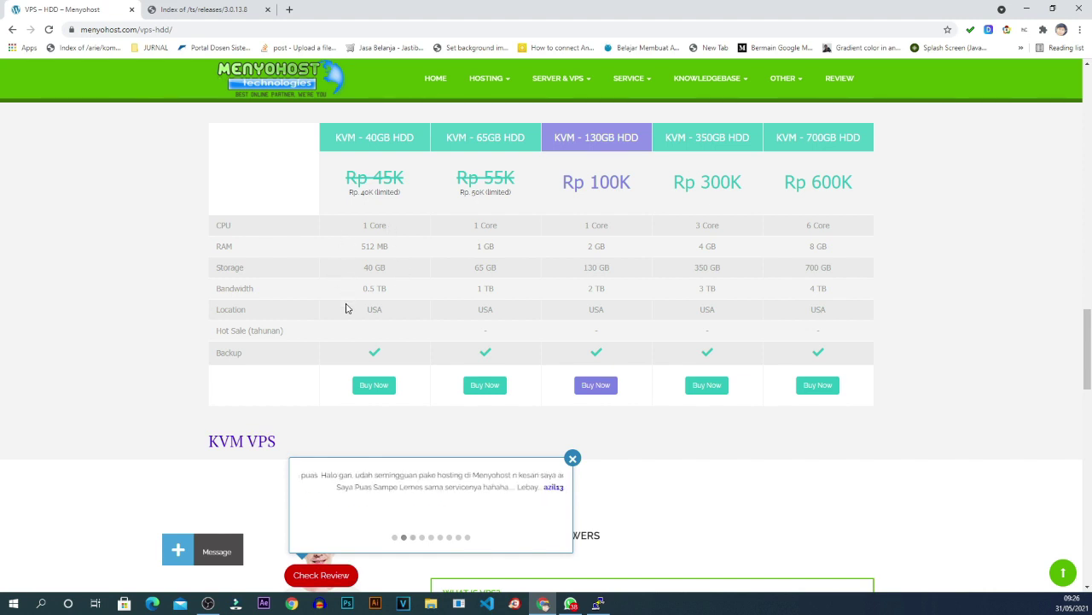
Return to the VPS – SSD plans and order the KVM - 15GB SSD plan.
scroll(394, 298, "up", 10)
mouse_move(558, 78)
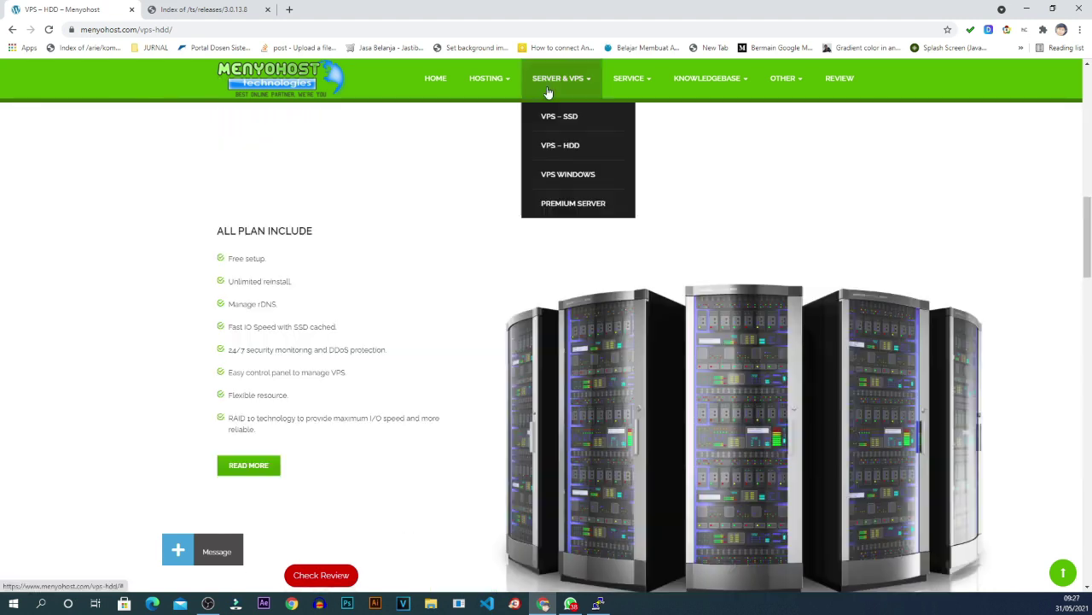
left_click(553, 117)
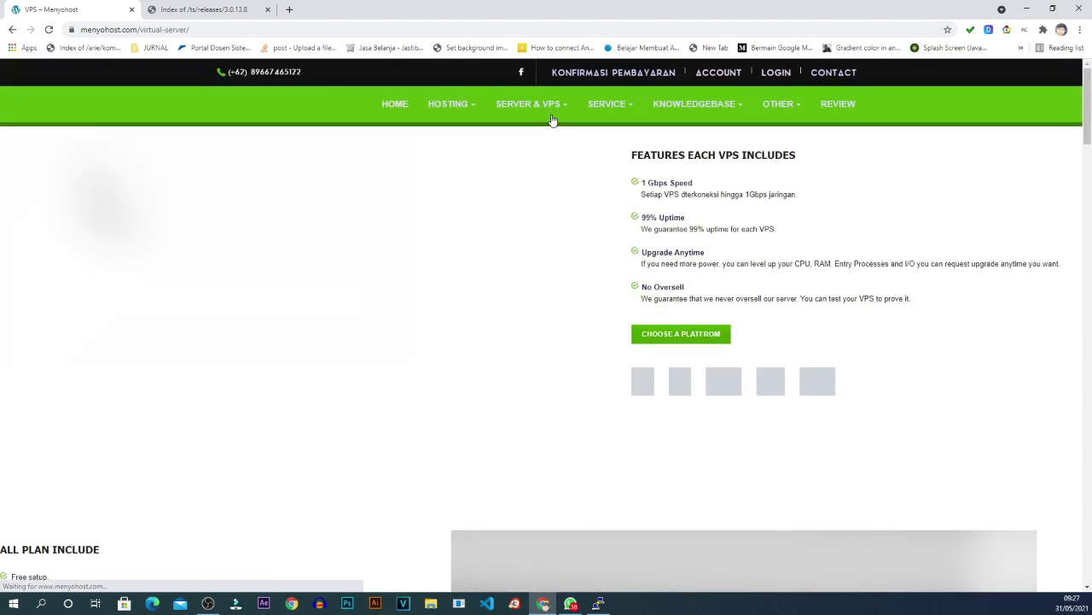
scroll(408, 282, "down", 5)
scroll(408, 283, "down", 8)
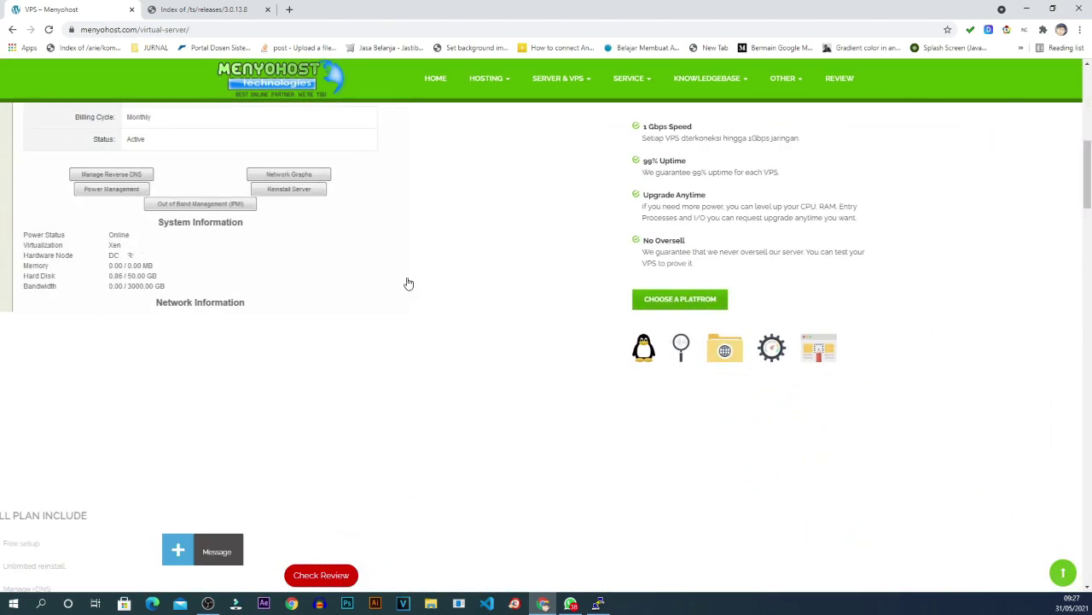
scroll(408, 282, "down", 4)
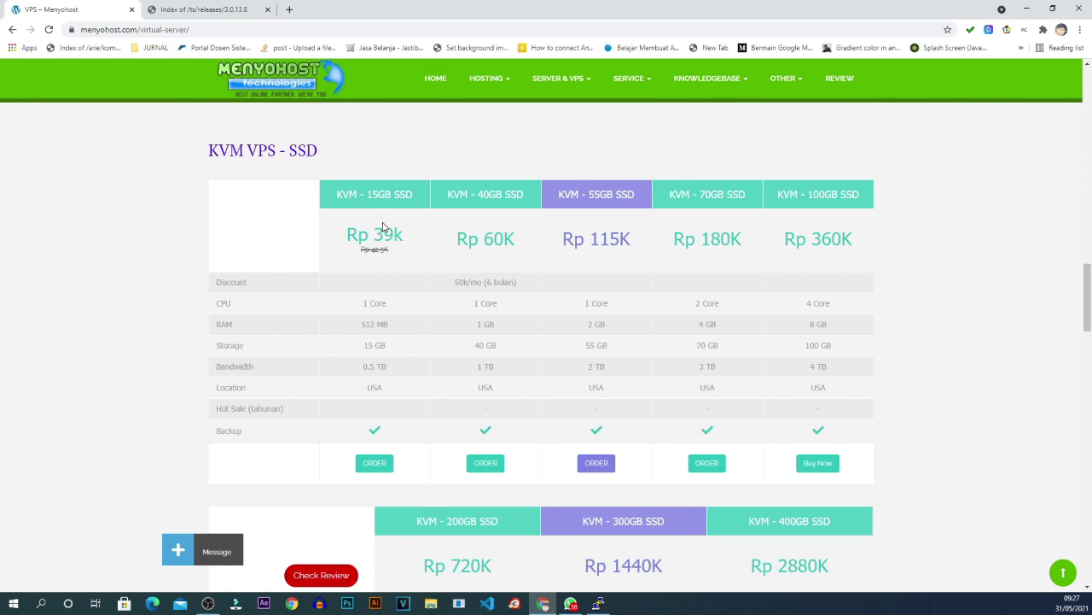
scroll(382, 229, "down", 2)
left_click(372, 291)
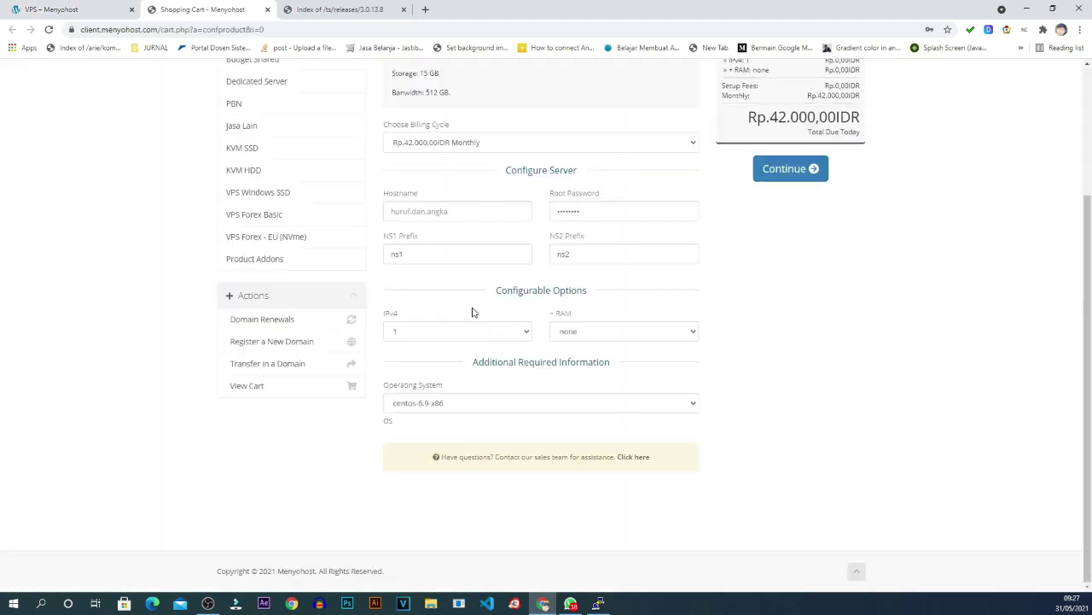
Change the KVM 15GB SSD order's operating system from centos-6.9-x86 to ubuntu-17-10-x86_64.
scroll(247, 385, "up", 2)
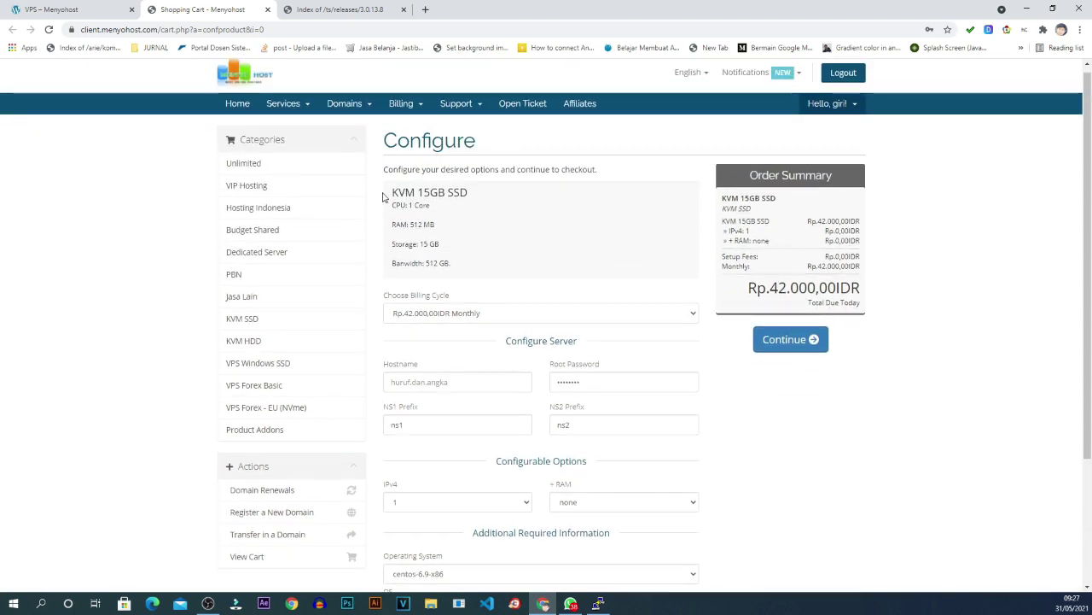
scroll(547, 304, "down", 2)
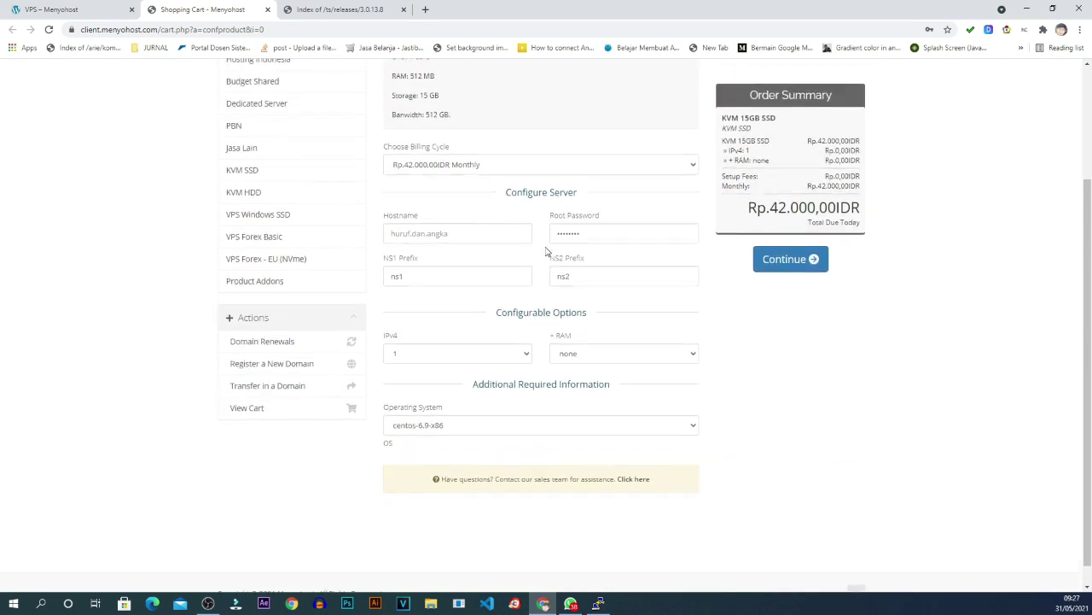
scroll(546, 250, "up", 2)
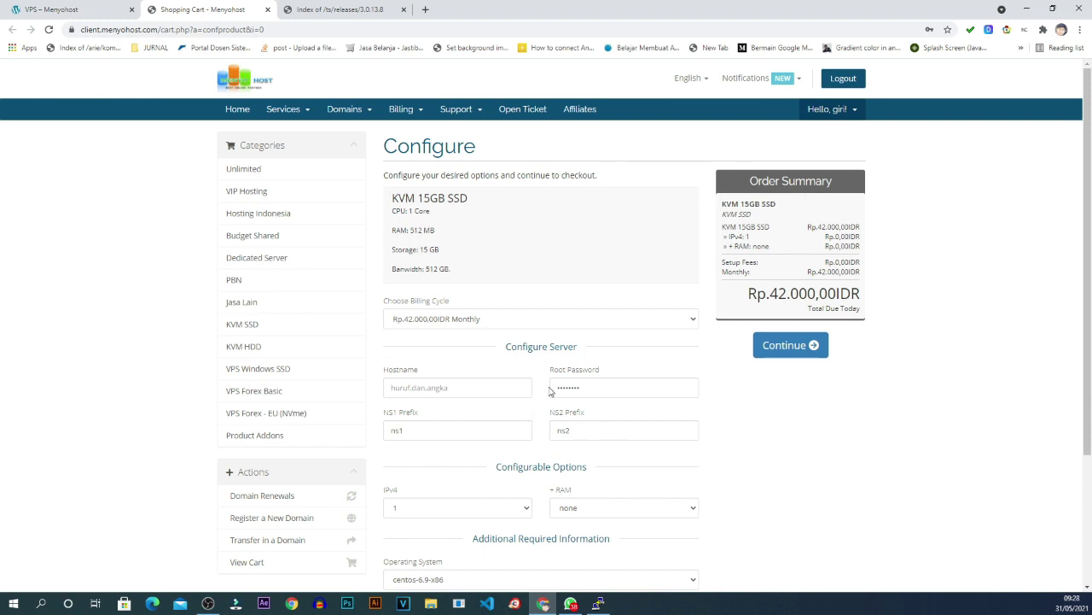
scroll(546, 233, "down", 1)
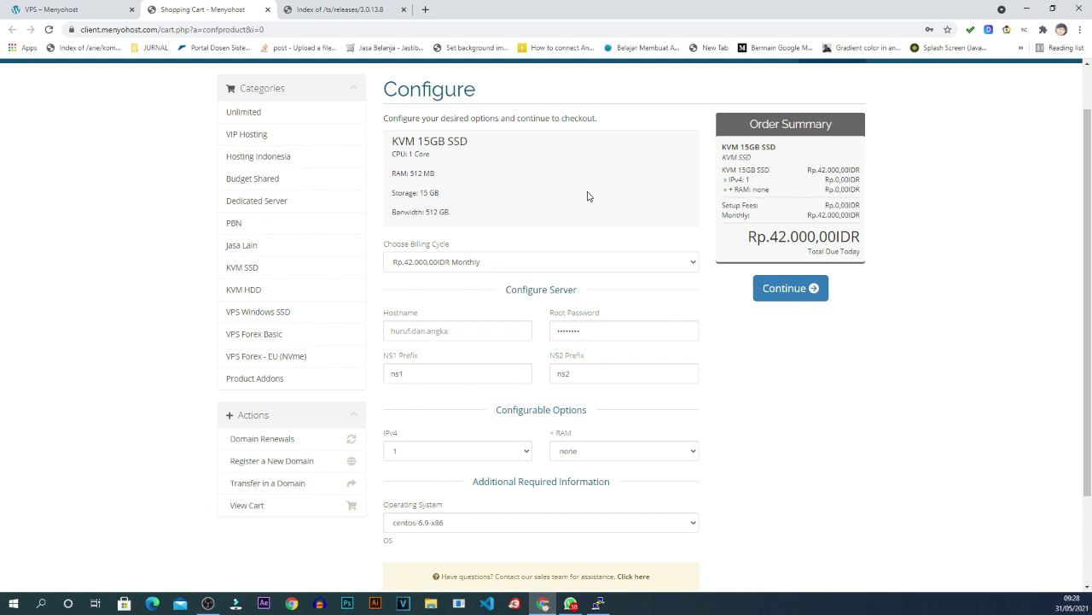
scroll(587, 197, "down", 2)
scroll(587, 196, "up", 1)
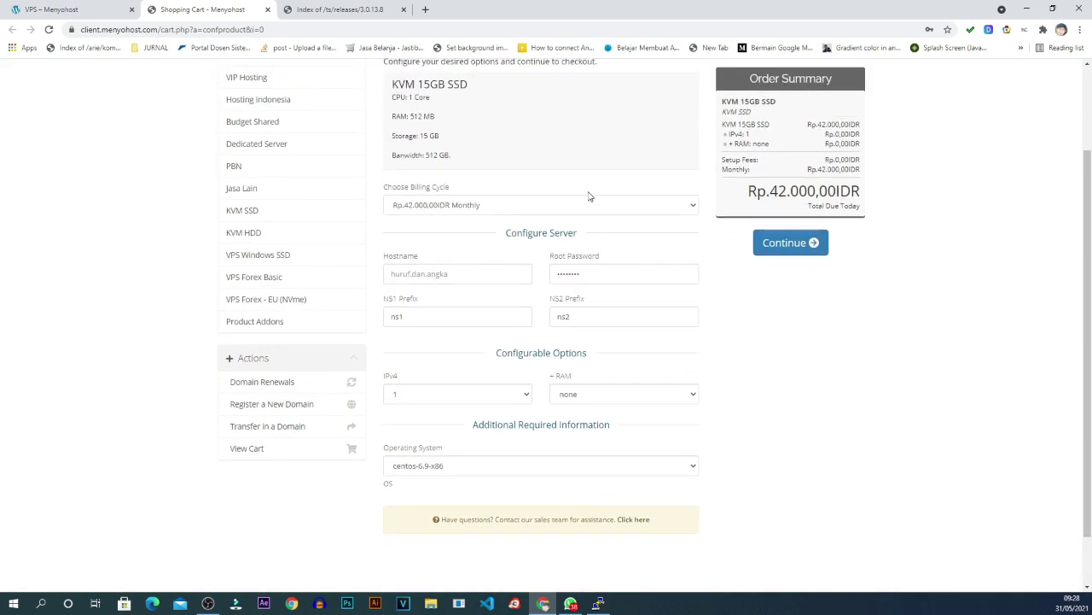
left_click(480, 467)
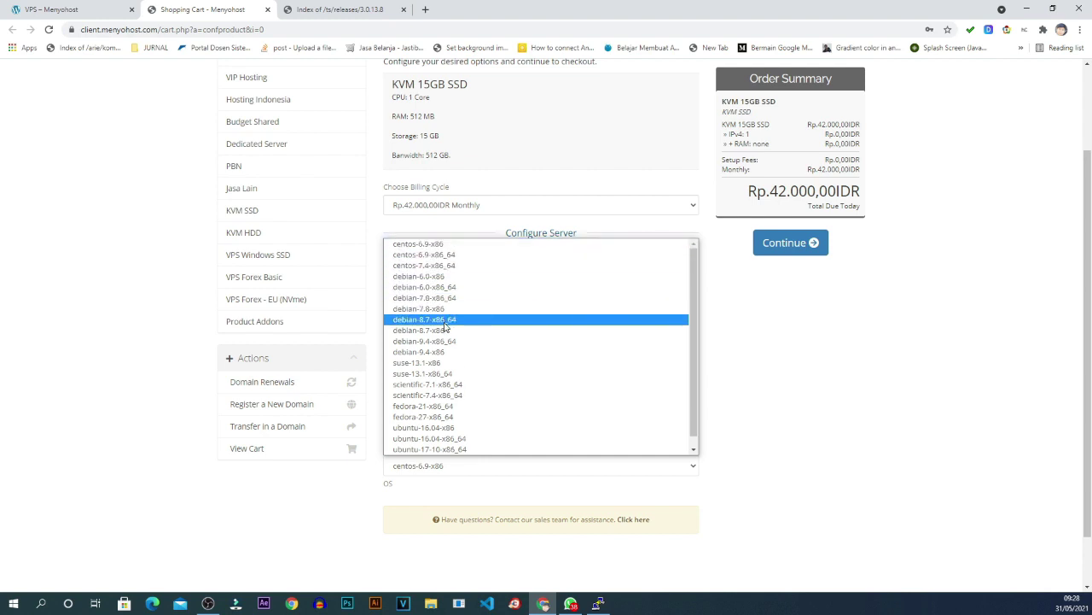
scroll(427, 359, "down", 1)
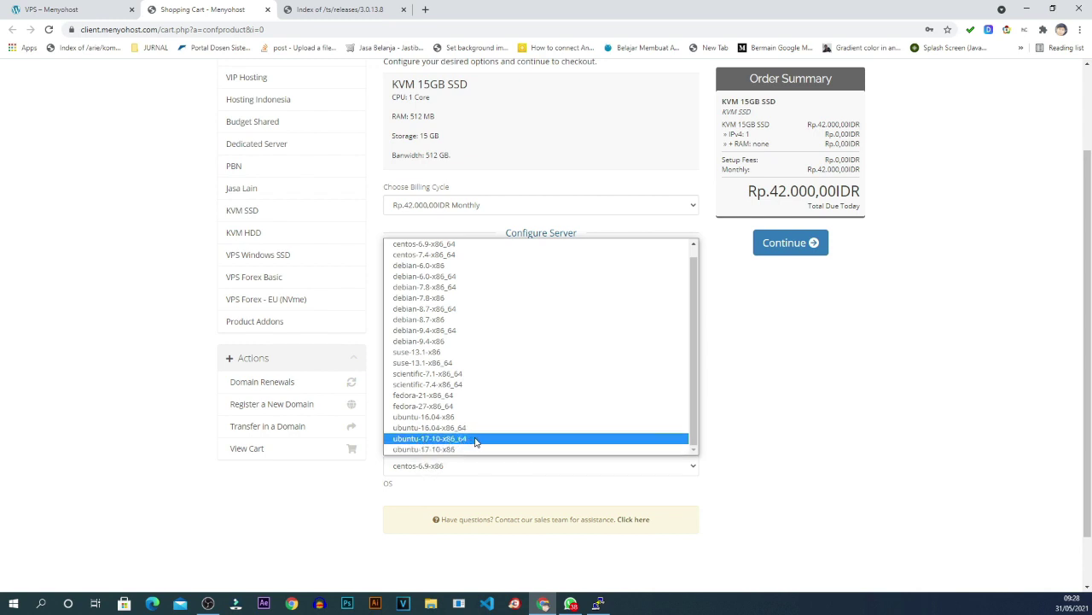
left_click(475, 439)
scroll(475, 442, "down", 2)
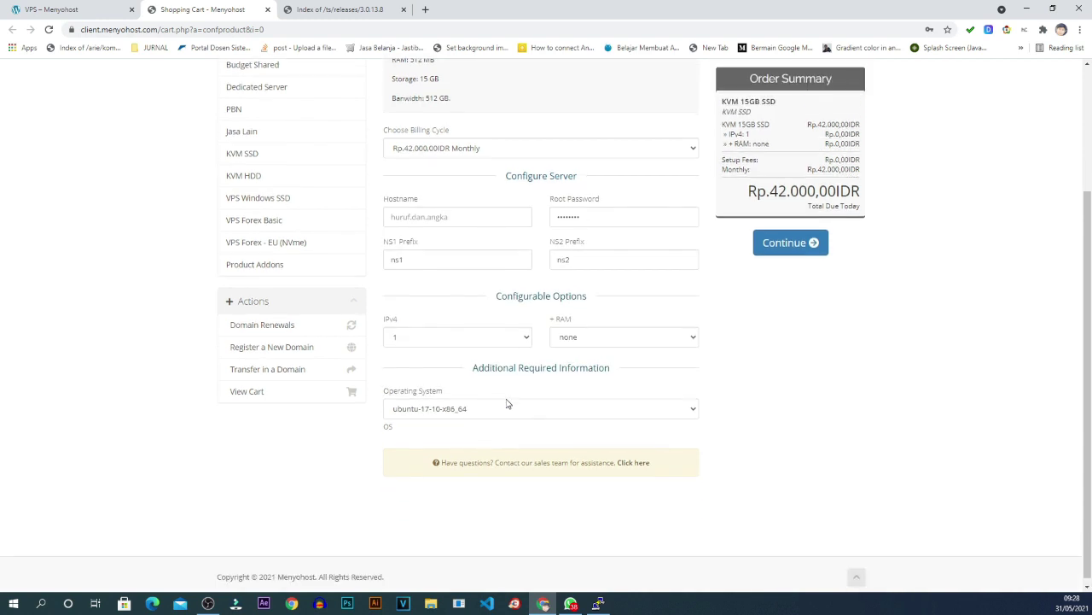
scroll(507, 405, "up", 2)
Enter teamspeak as the Hostname and fill in the Root Password field.
left_click(500, 275)
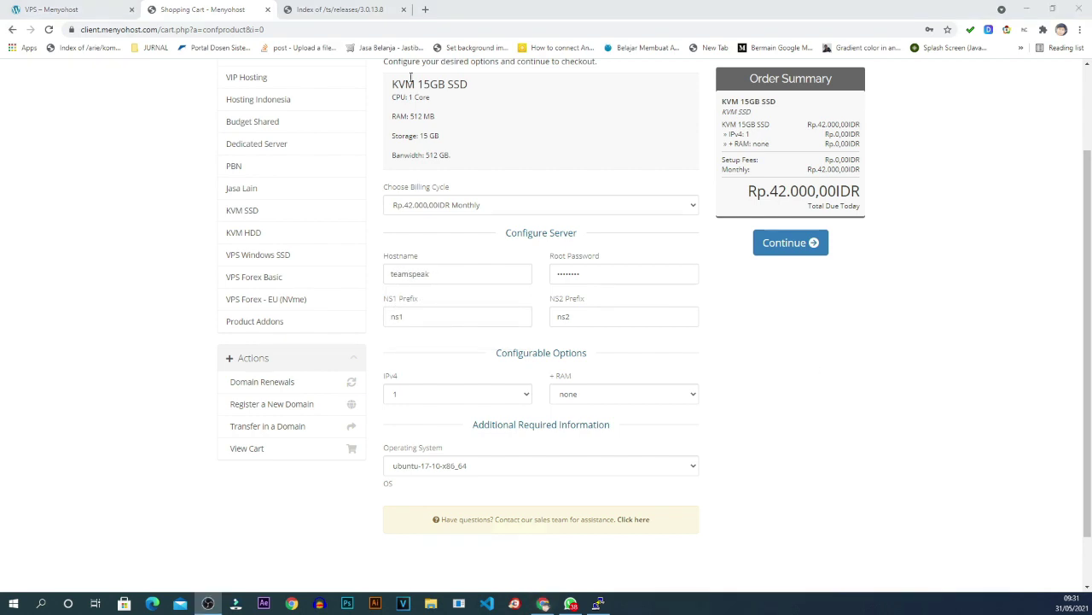
scroll(447, 265, "up", 2)
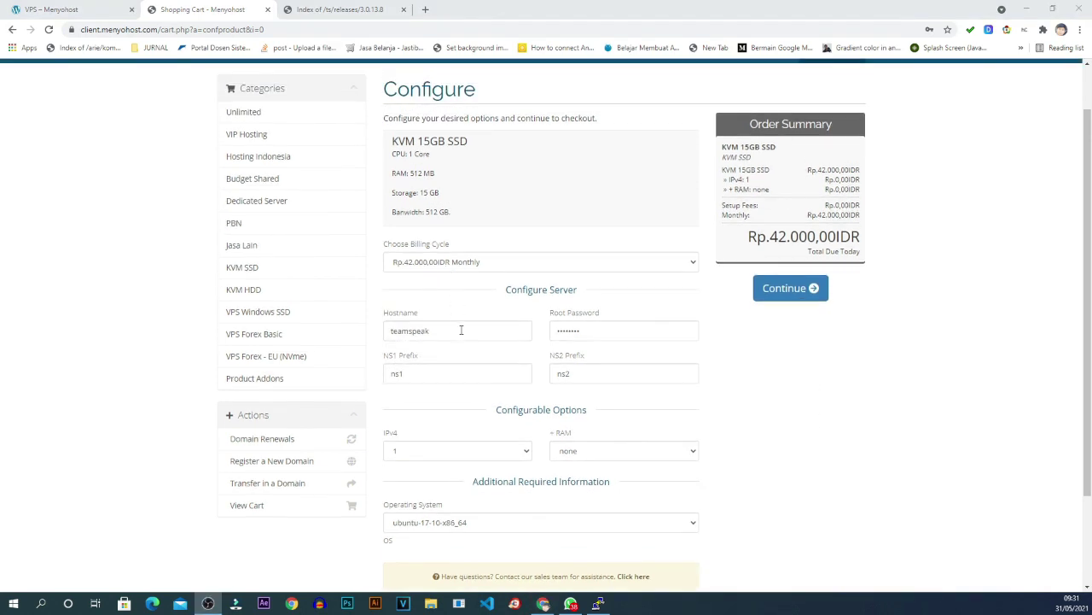
left_click_drag(461, 330, 382, 336)
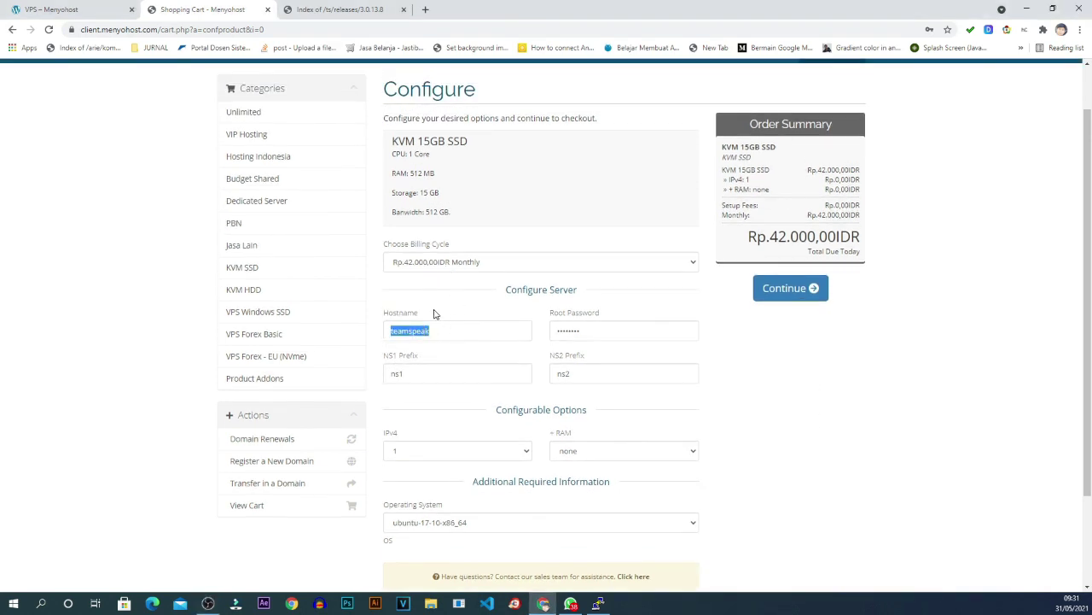
scroll(459, 352, "down", 1)
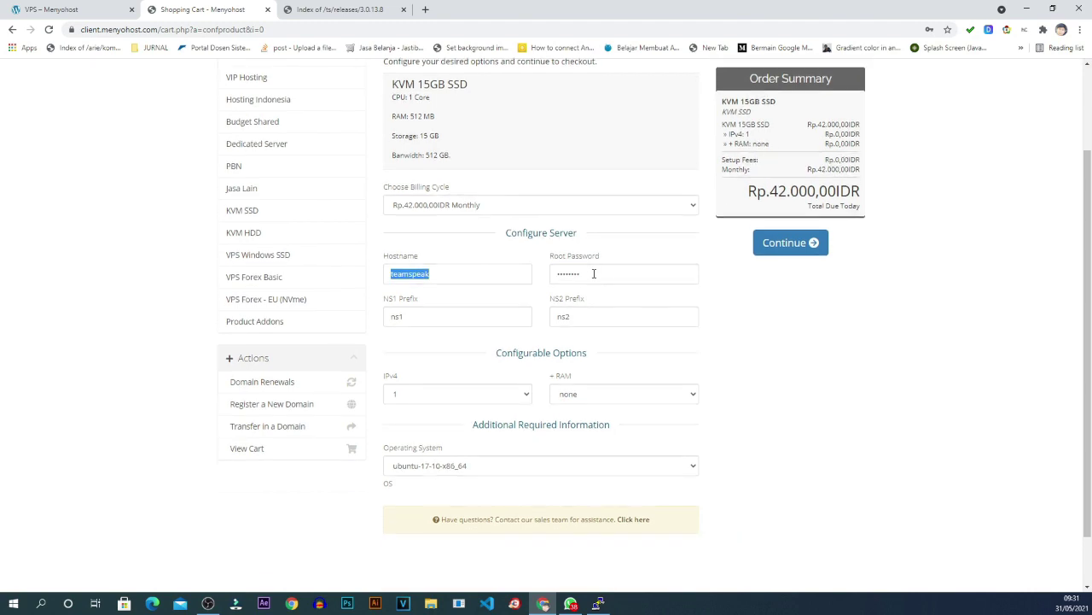
left_click_drag(594, 273, 545, 275)
scroll(576, 266, "up", 2)
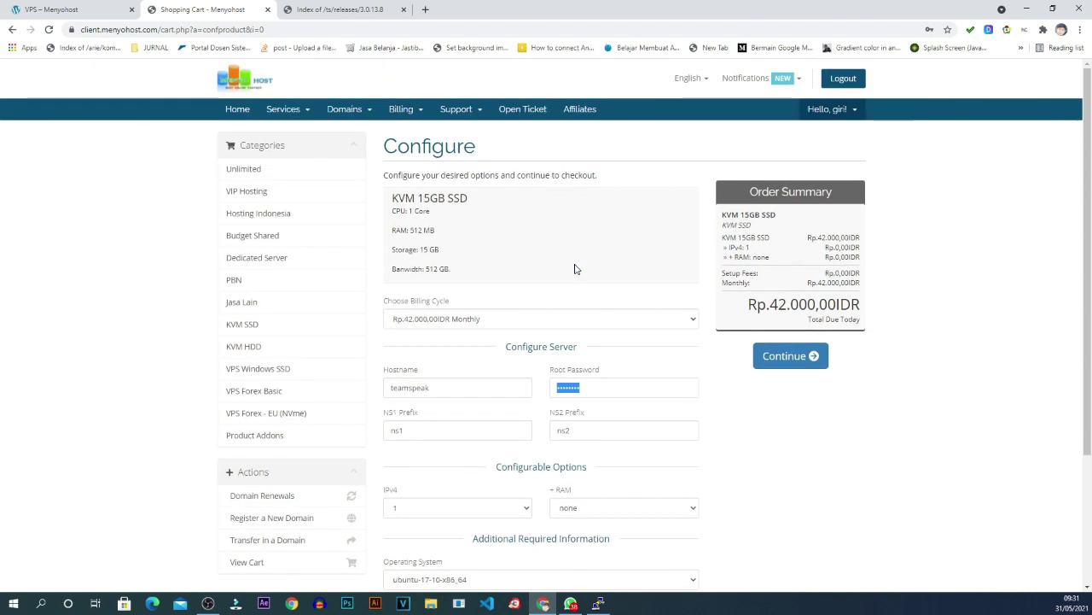
scroll(577, 267, "down", 3)
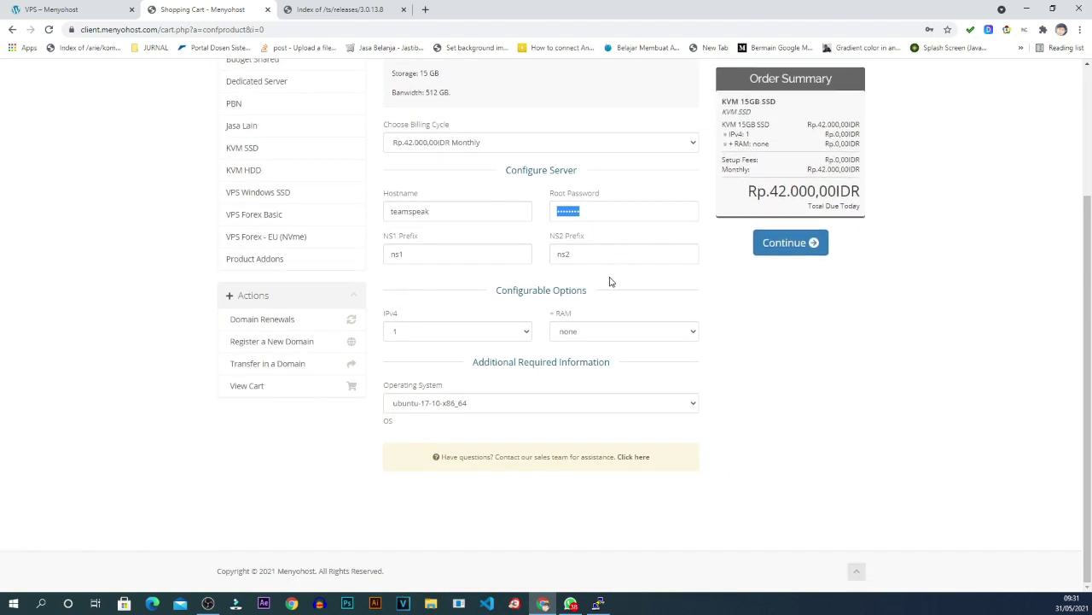
scroll(610, 281, "up", 2)
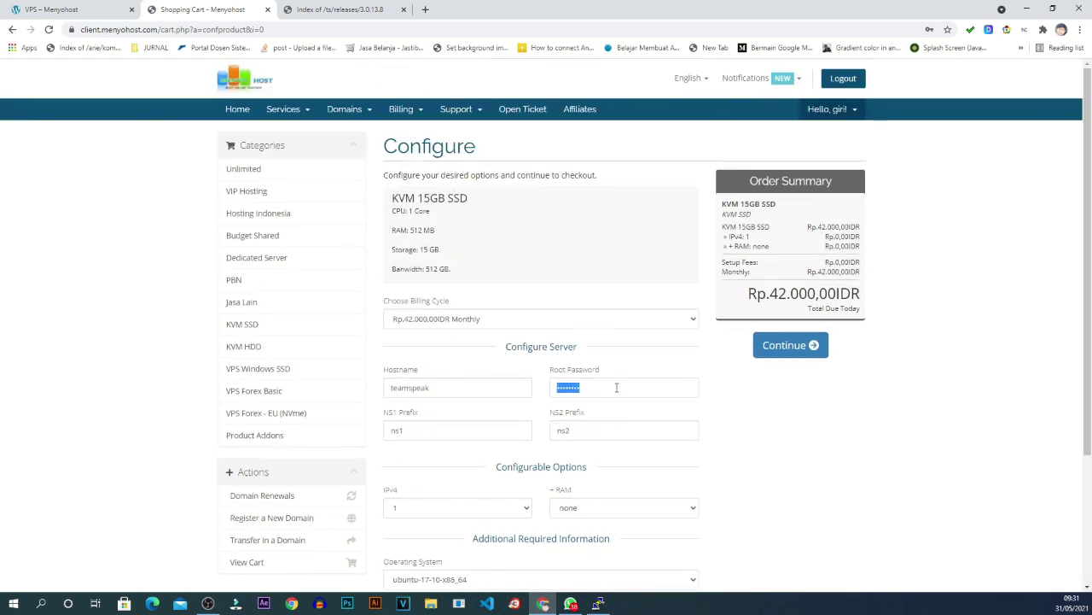
scroll(616, 388, "down", 2)
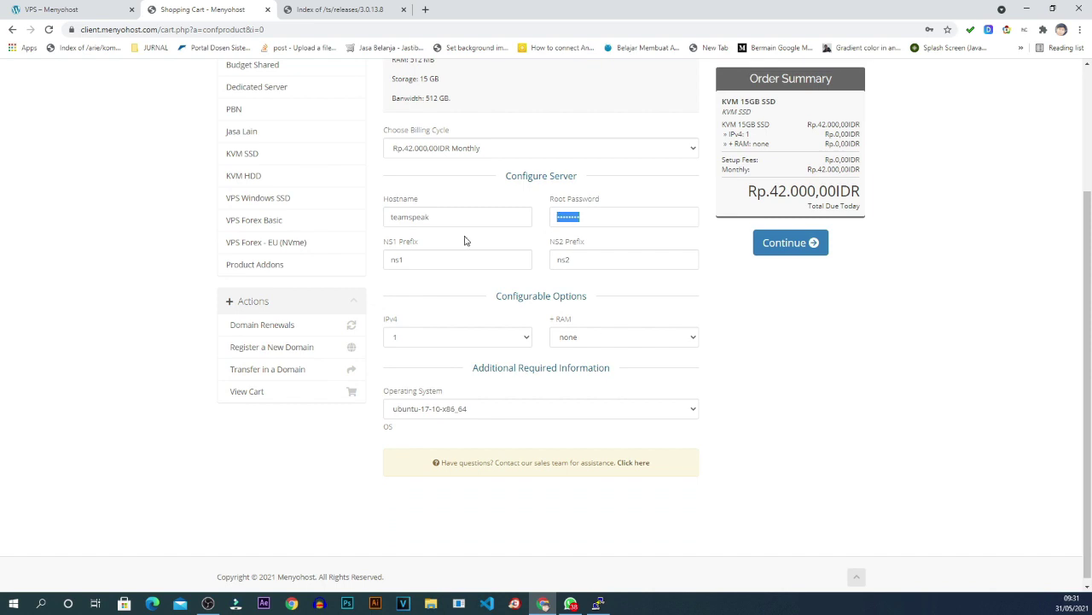
Keep the number of IPv4 addresses at 1.
left_click(453, 338)
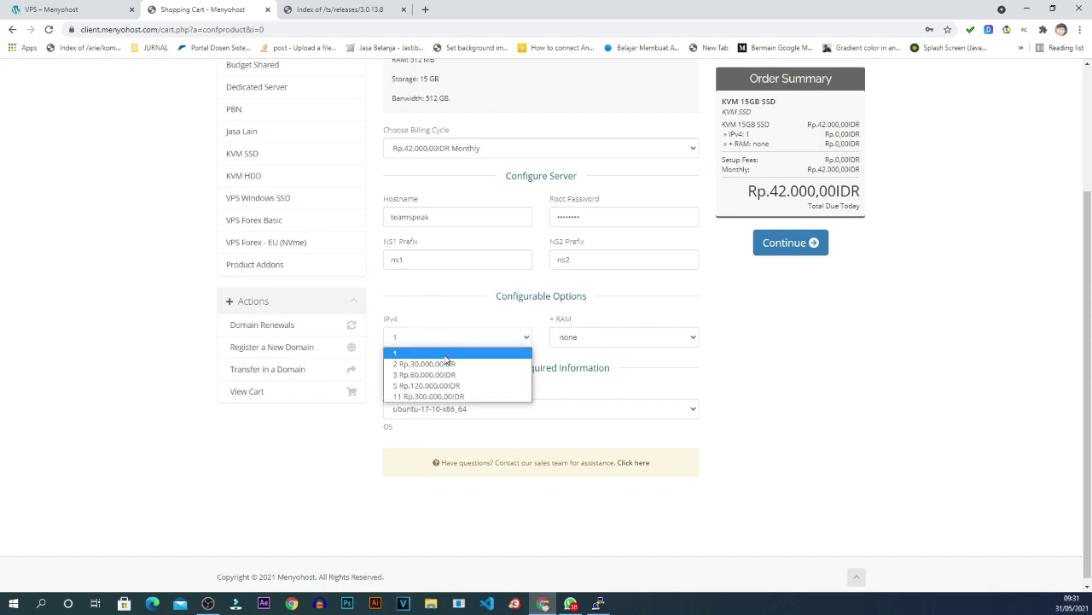
left_click(446, 355)
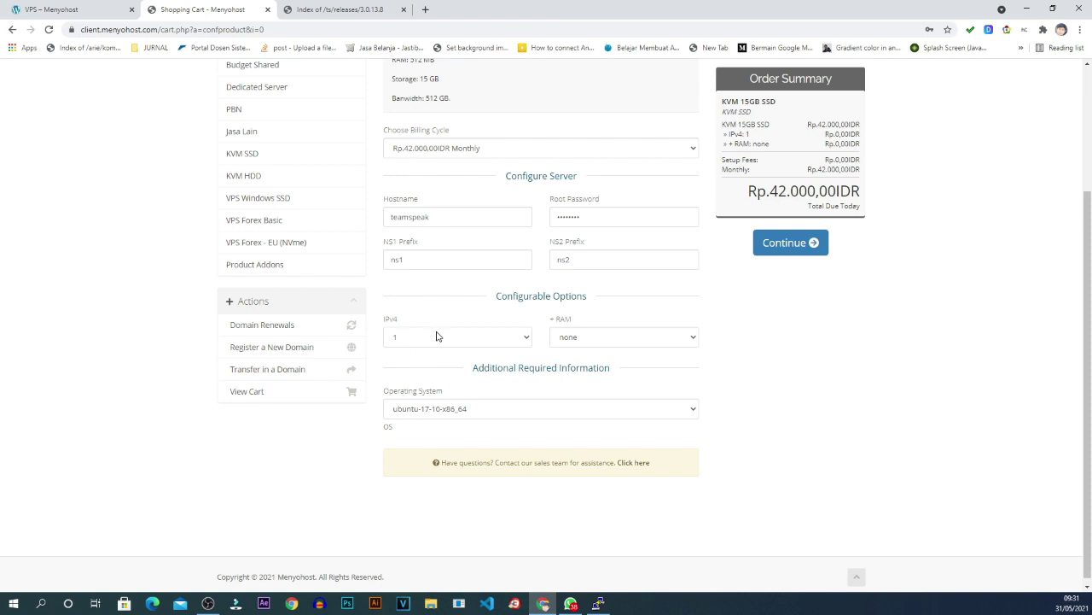
left_click(438, 337)
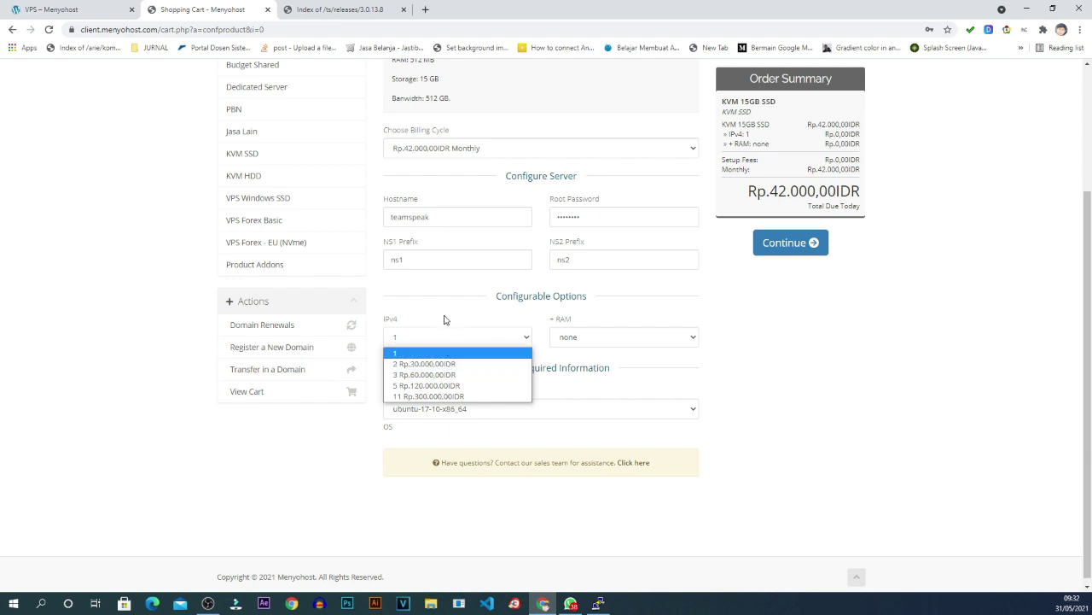
left_click(444, 319)
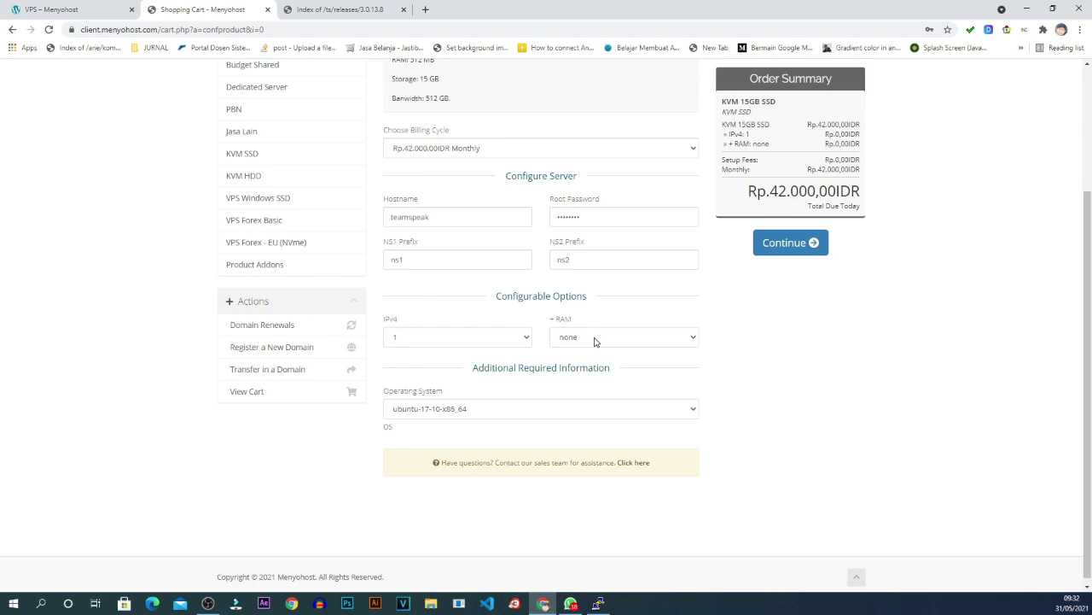
scroll(657, 320, "up", 1)
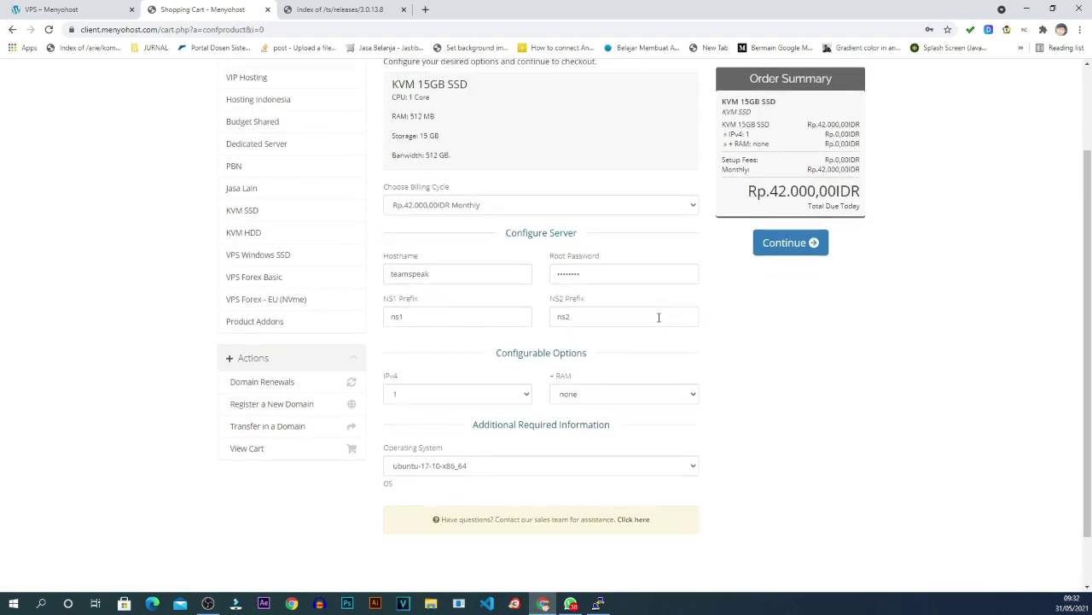
scroll(658, 316, "up", 2)
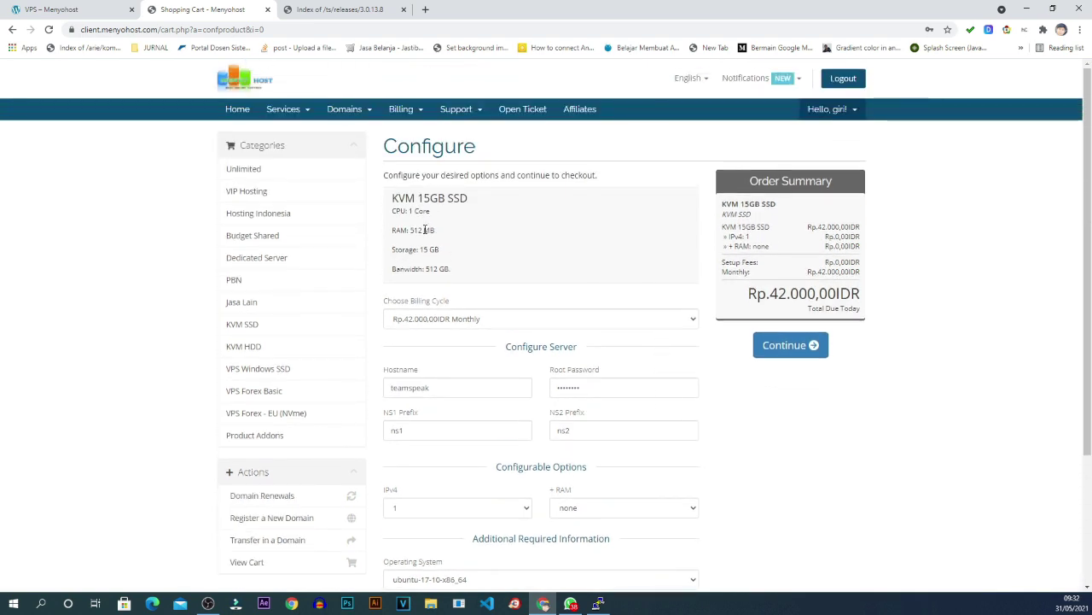
scroll(616, 300, "down", 3)
Leave the extra RAM option at none after briefly trying 0.5GB.
left_click(604, 333)
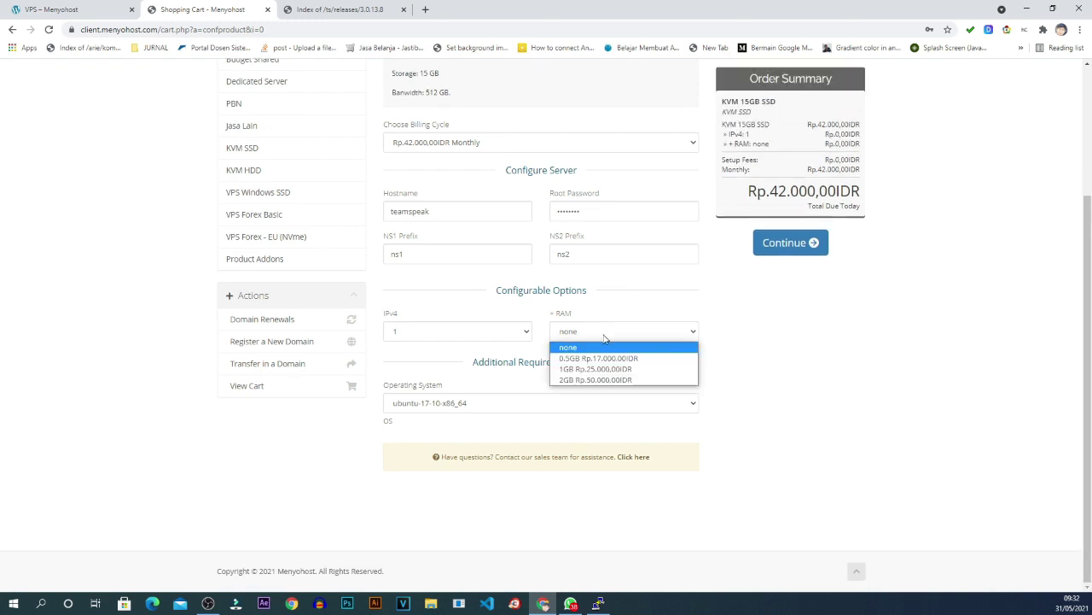
left_click(644, 359)
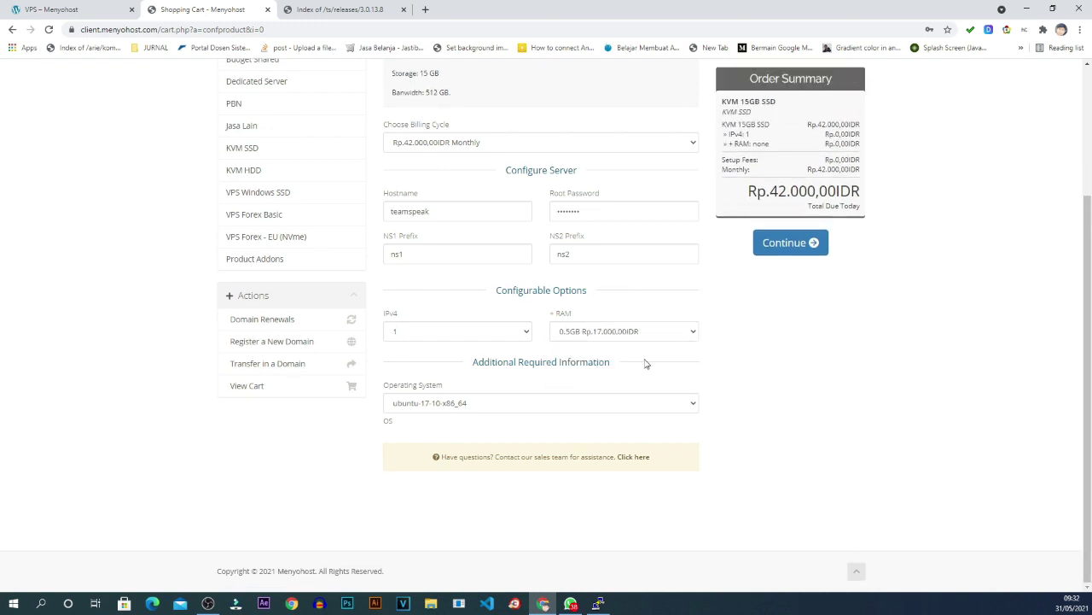
left_click(603, 333)
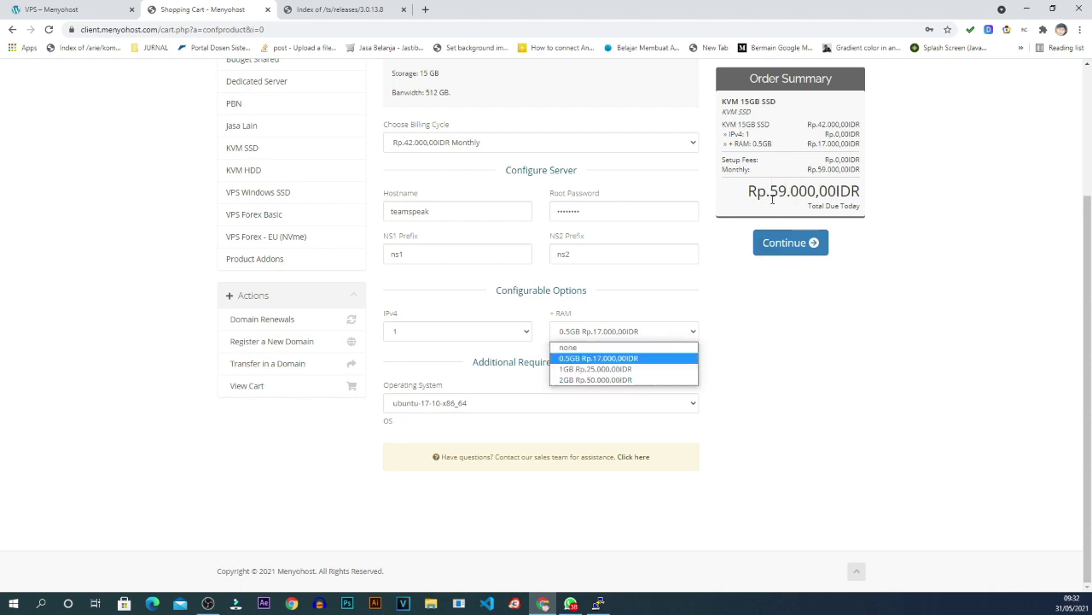
left_click(586, 349)
scroll(433, 341, "up", 3)
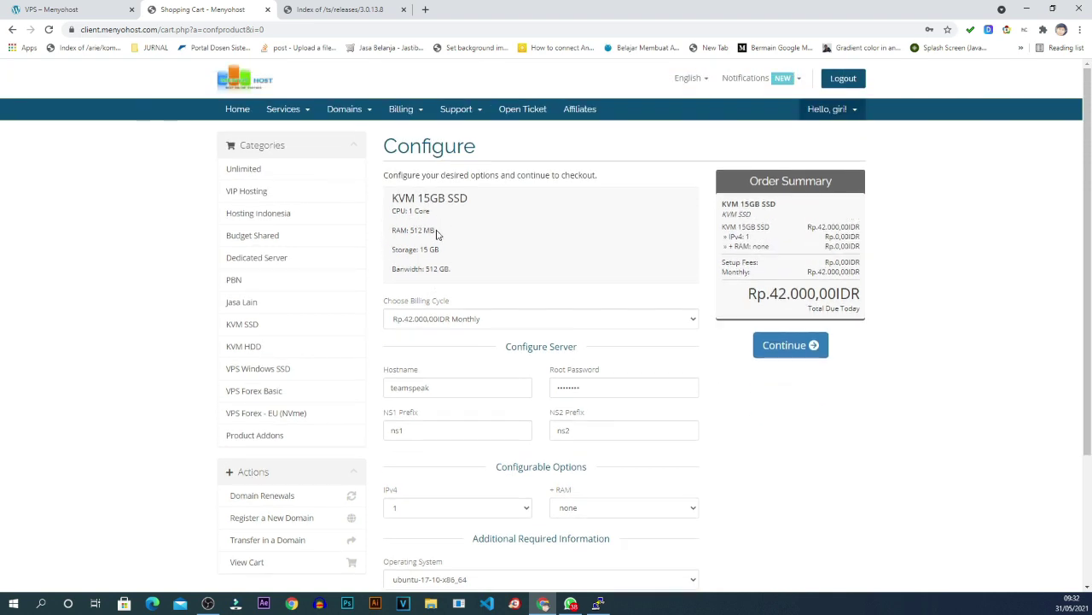
scroll(725, 271, "down", 2)
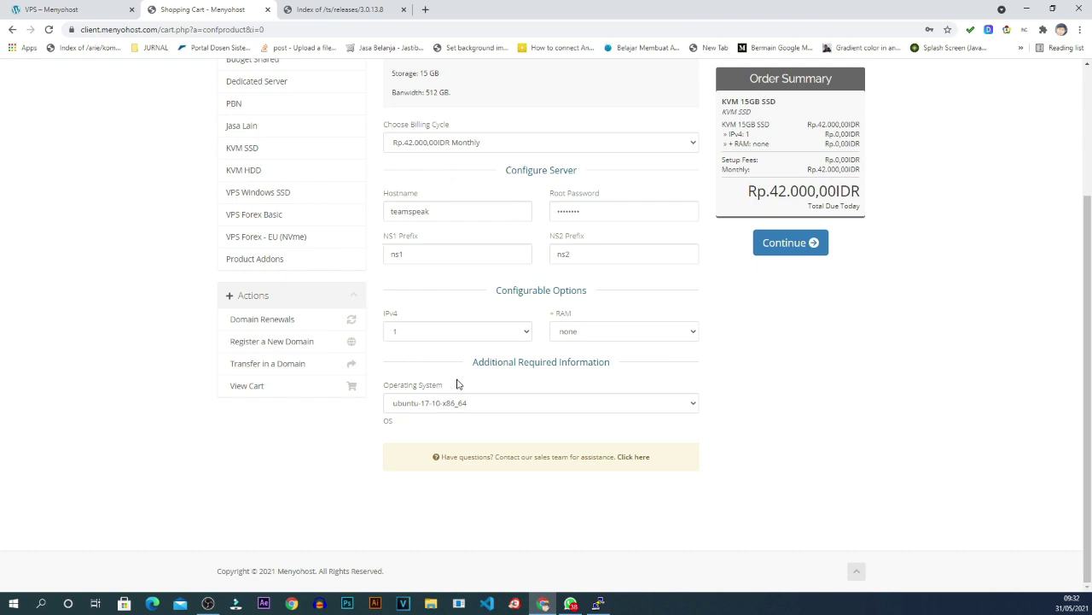
scroll(586, 268, "up", 1)
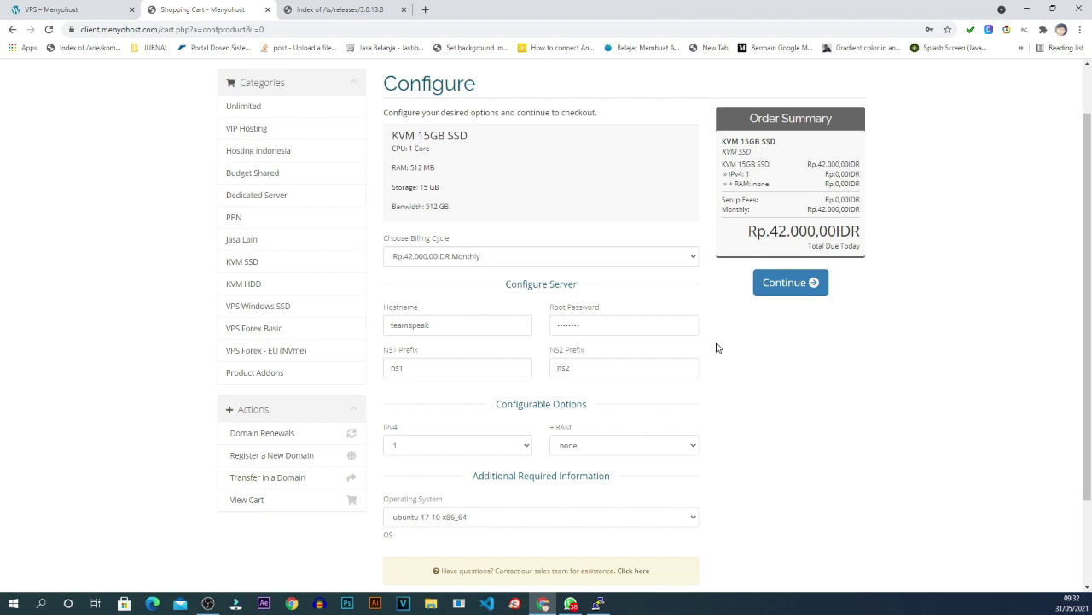
Submit the server configuration, dismiss Chrome's save-password prompt, and review the checkout page.
left_click(787, 285)
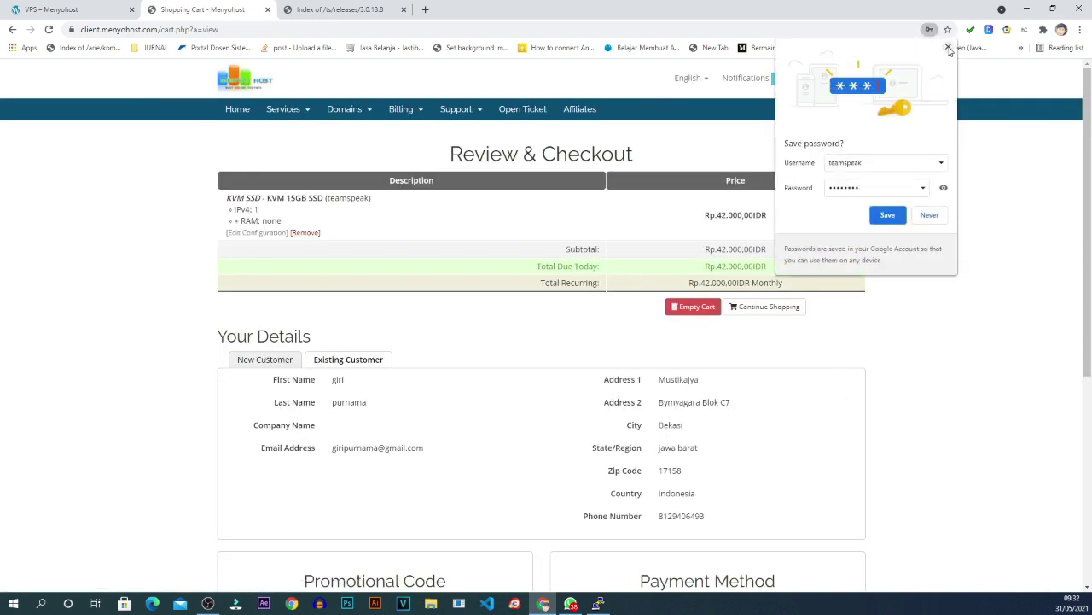
left_click(948, 47)
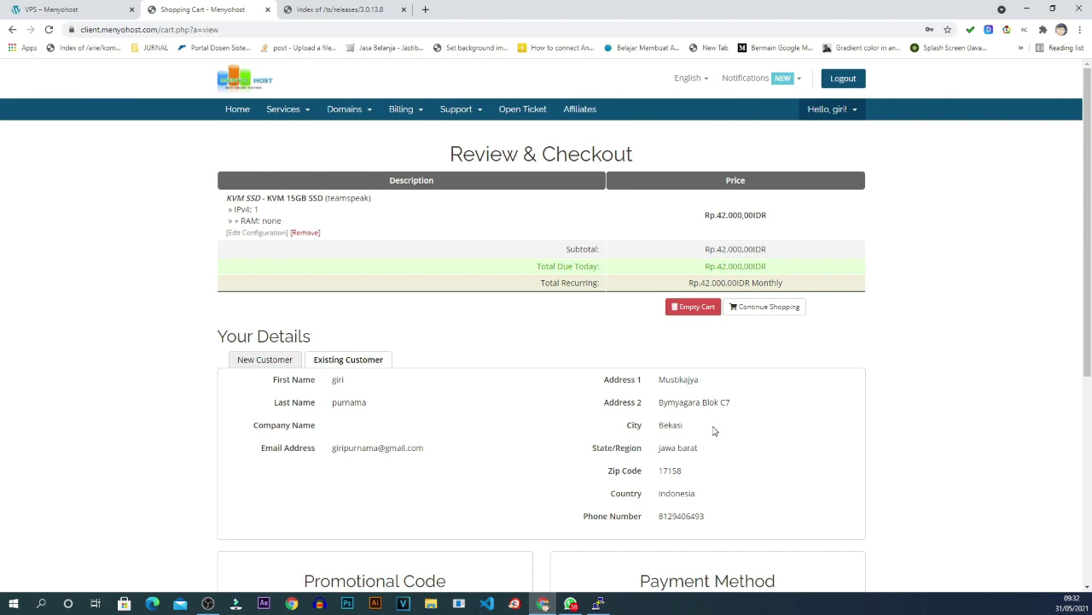
scroll(537, 390, "down", 3)
scroll(537, 385, "up", 3)
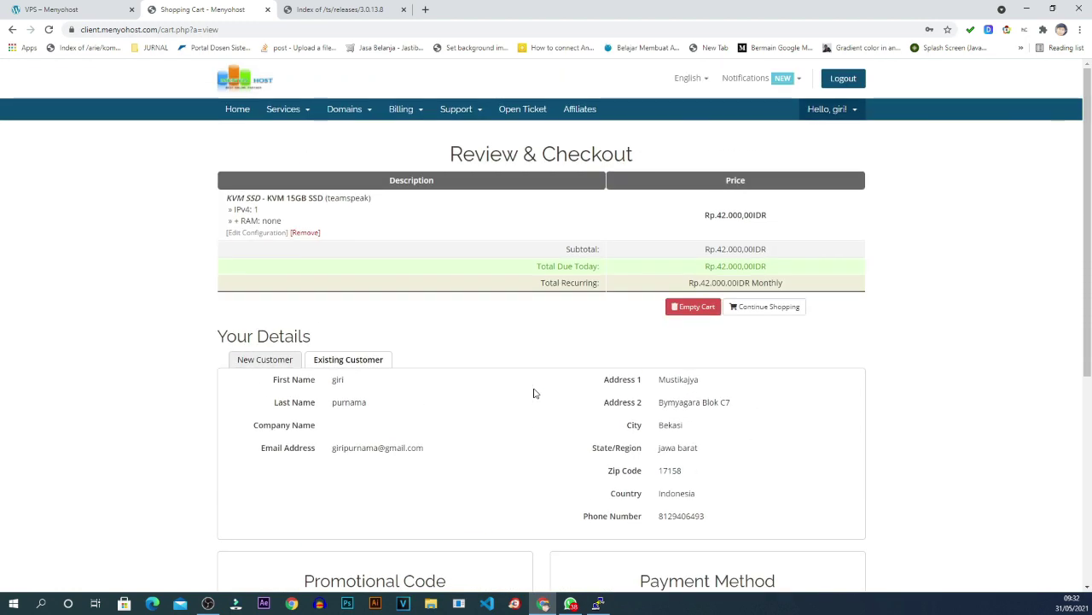
scroll(534, 393, "down", 4)
scroll(534, 392, "up", 2)
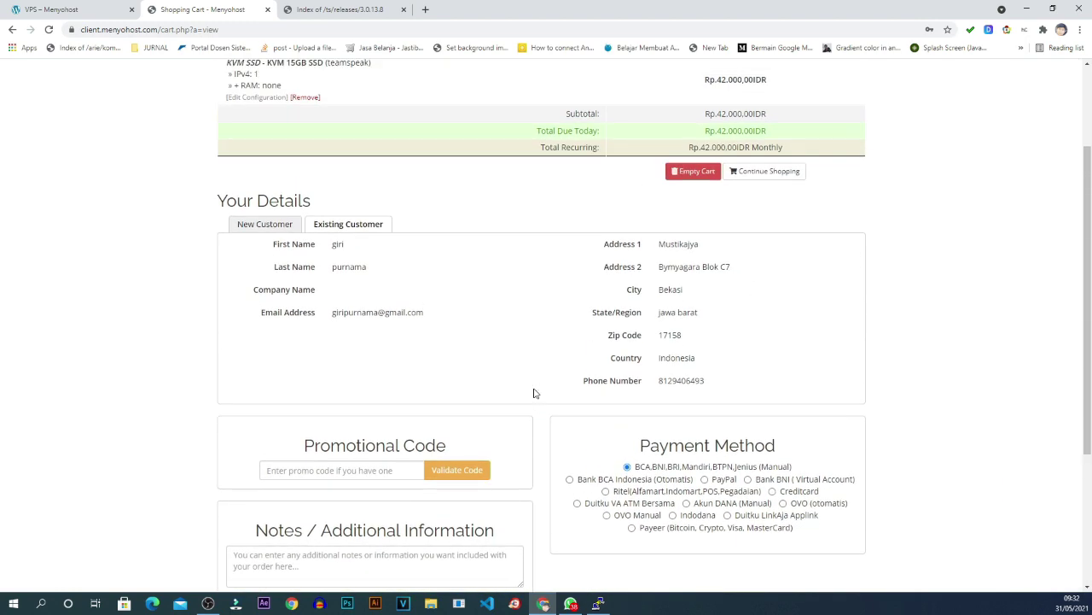
scroll(535, 392, "up", 2)
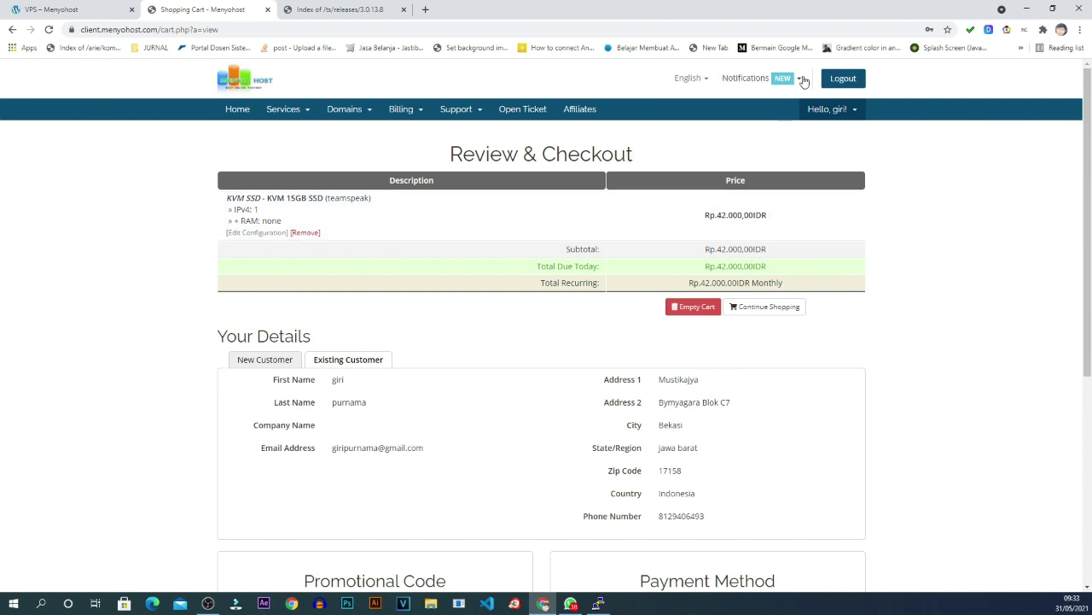
scroll(717, 419, "down", 1)
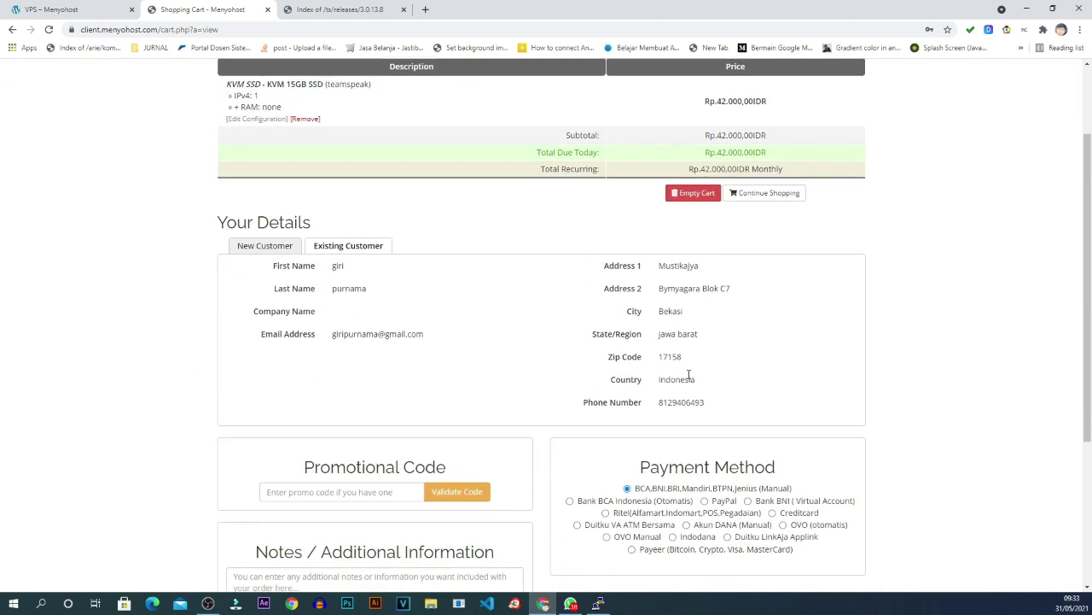
scroll(334, 181, "up", 1)
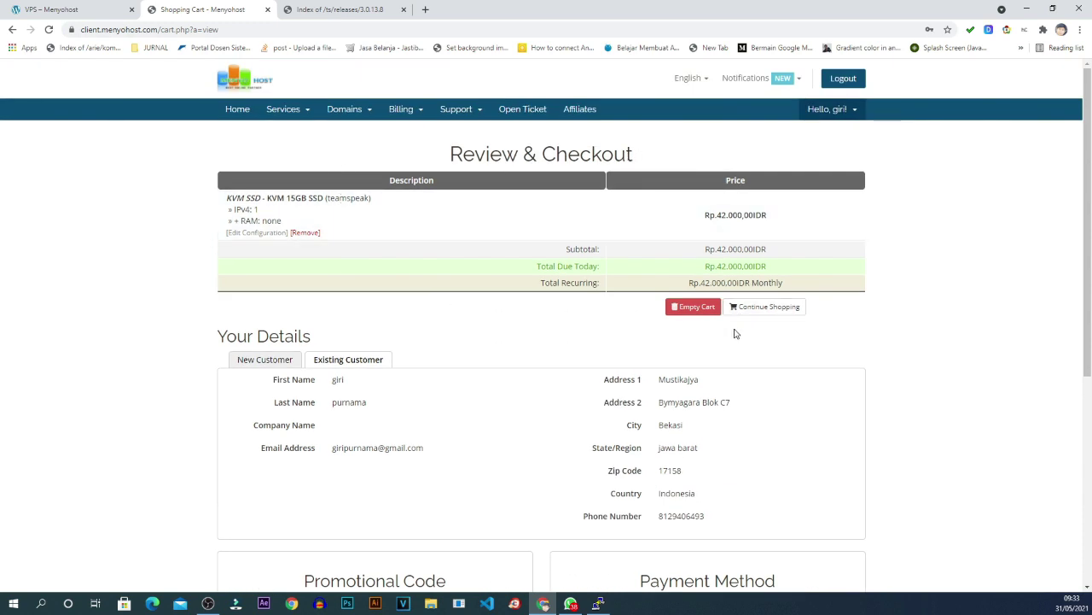
Accept the Terms of Service on the Review & Checkout page.
scroll(390, 402, "down", 1)
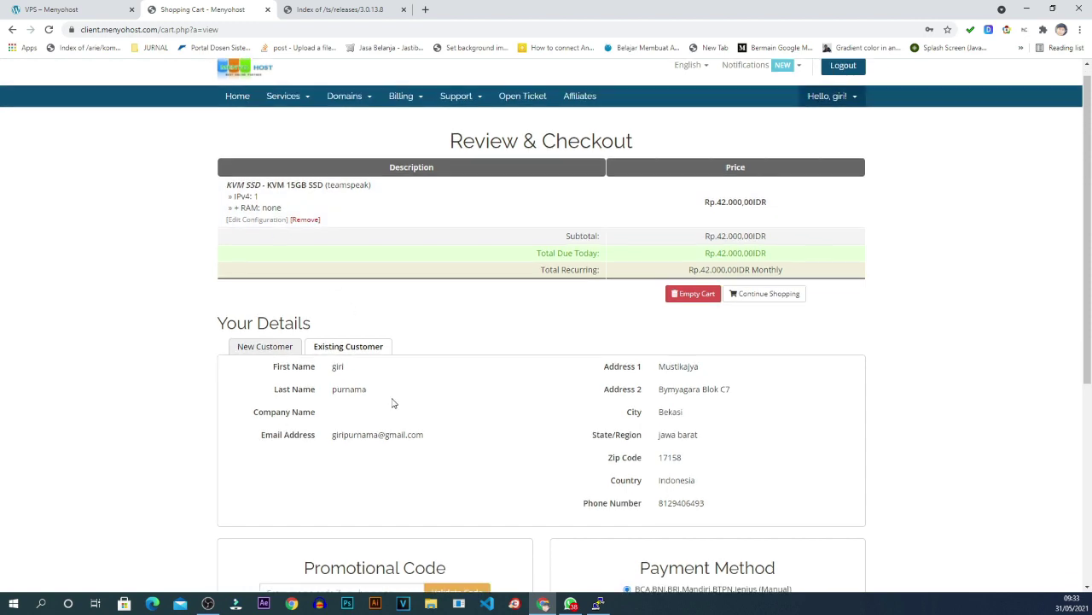
scroll(391, 211, "down", 1)
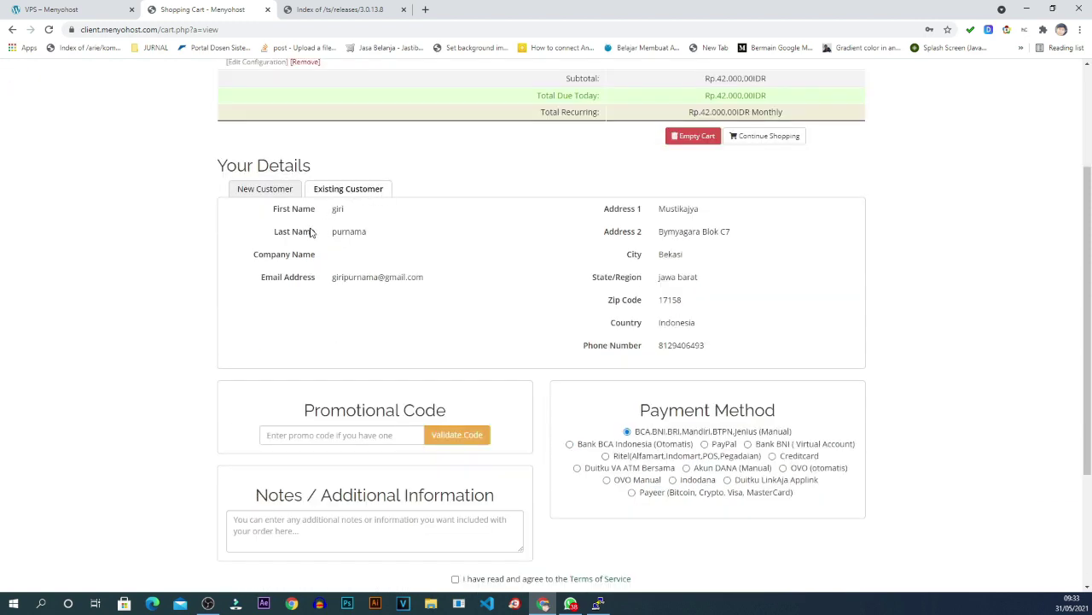
scroll(546, 254, "down", 2)
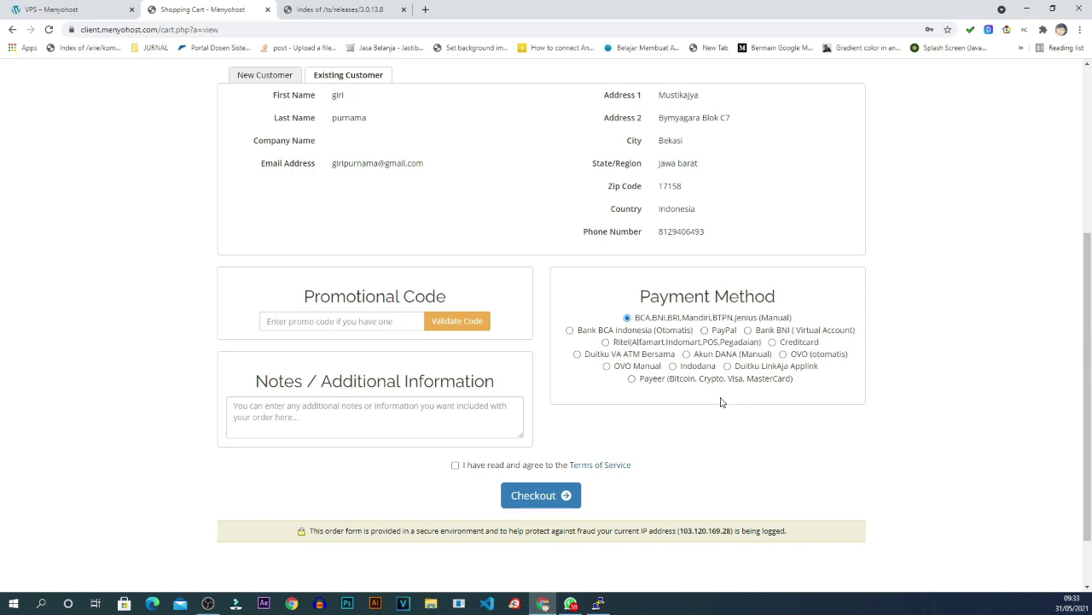
scroll(720, 402, "down", 1)
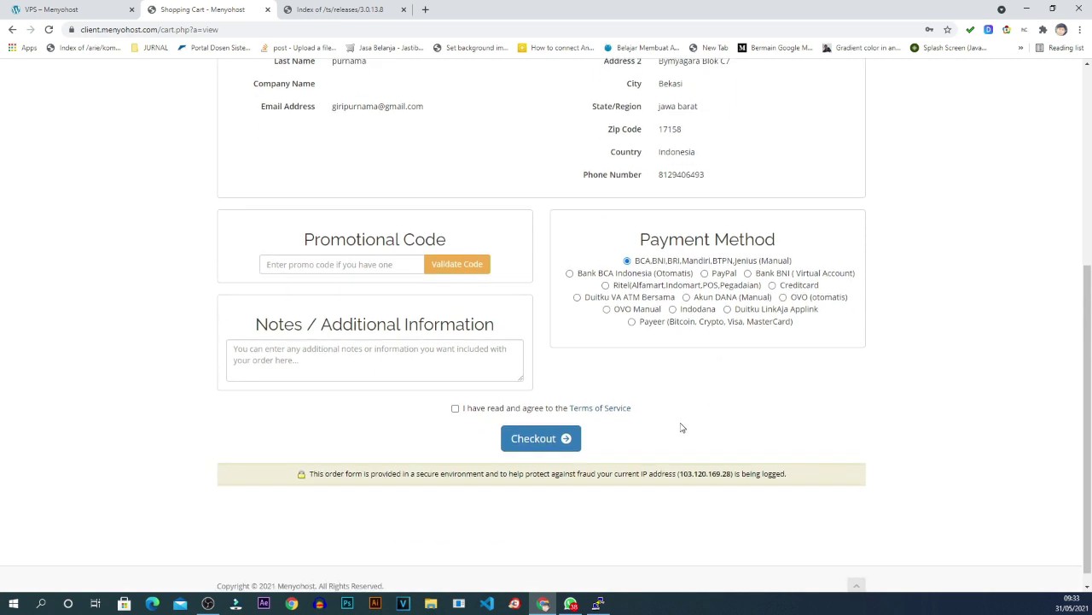
left_click(456, 410)
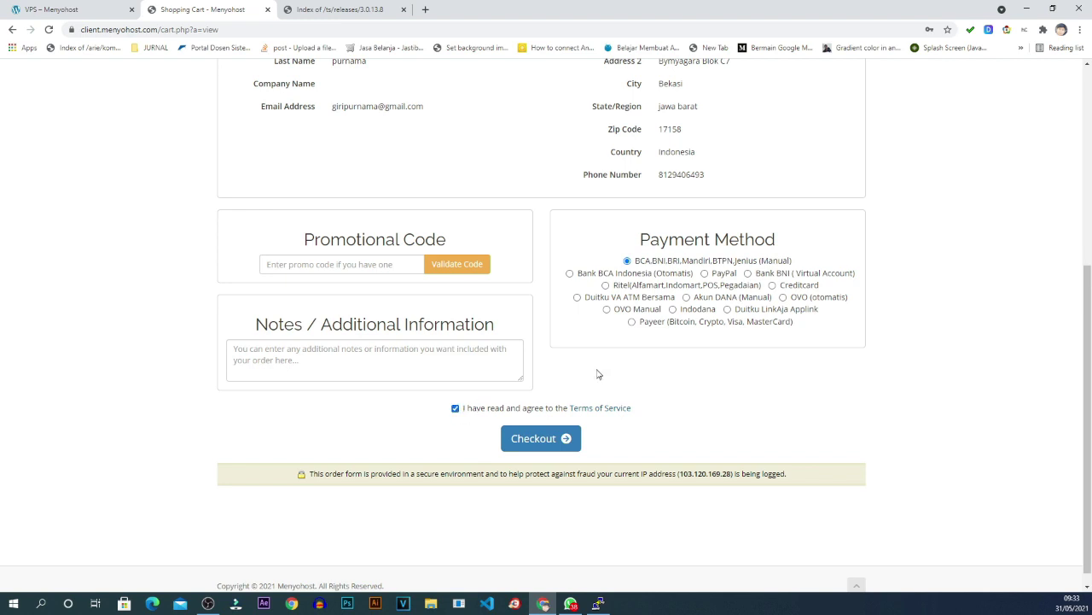
Place the order and check the unpaid invoice's bank transfer details and items.
left_click(541, 445)
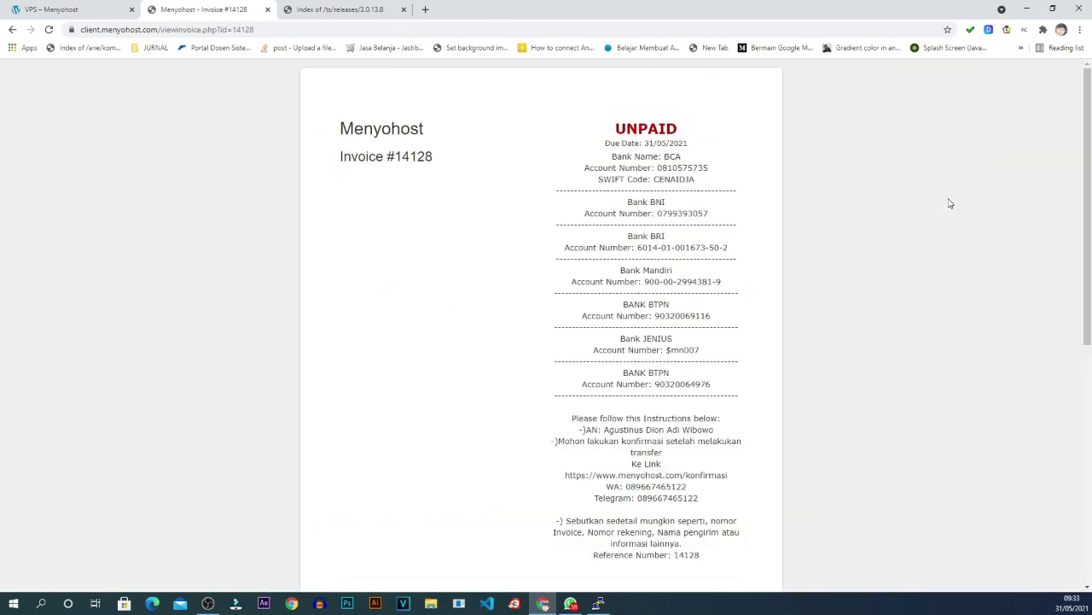
scroll(950, 203, "down", 1)
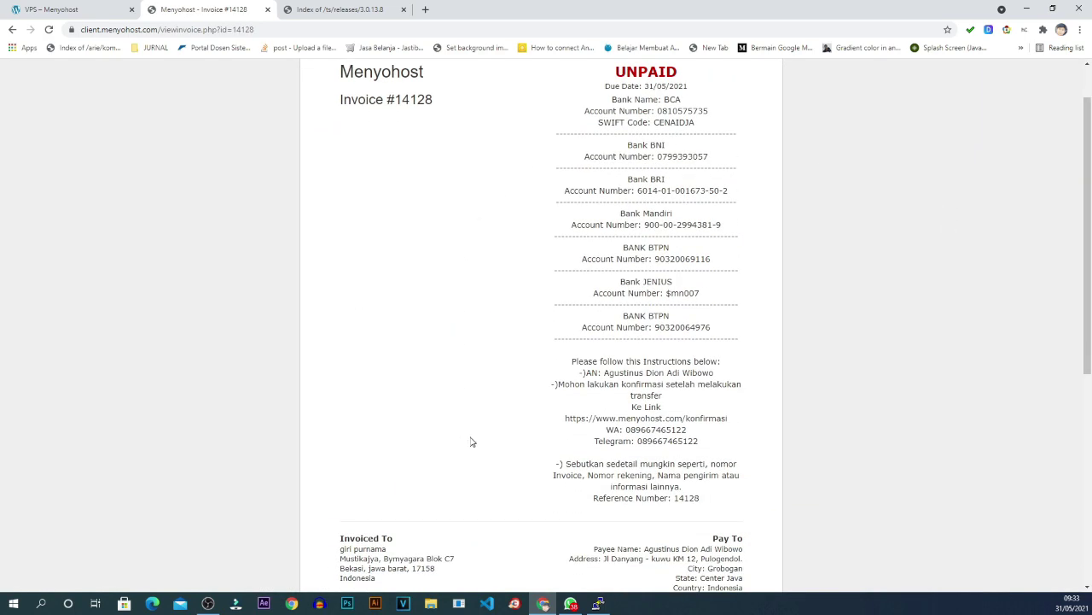
scroll(646, 212, "down", 2)
scroll(609, 256, "up", 1)
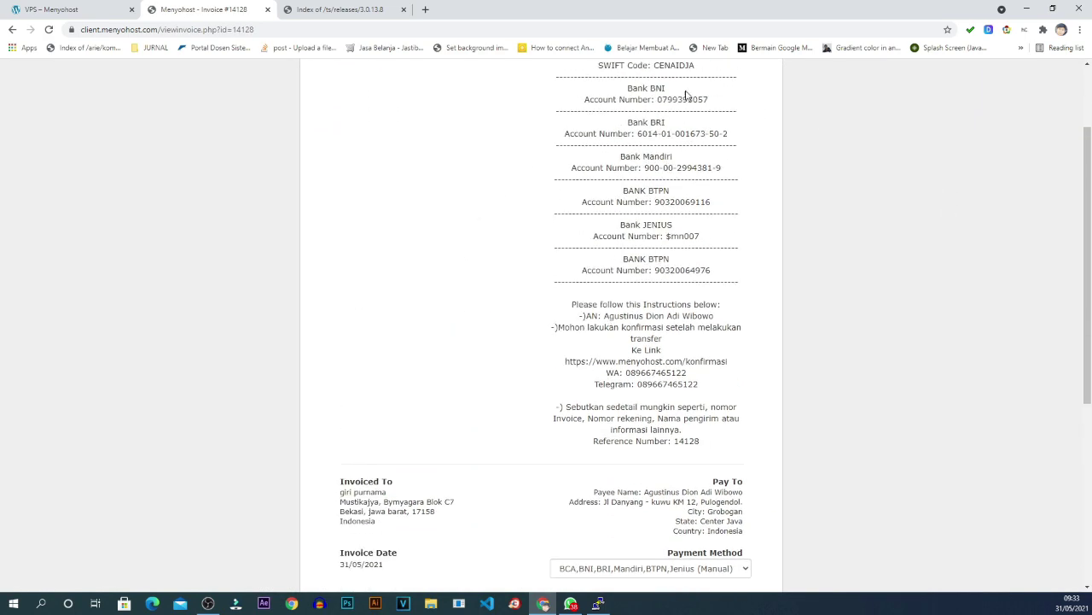
scroll(636, 174, "down", 5)
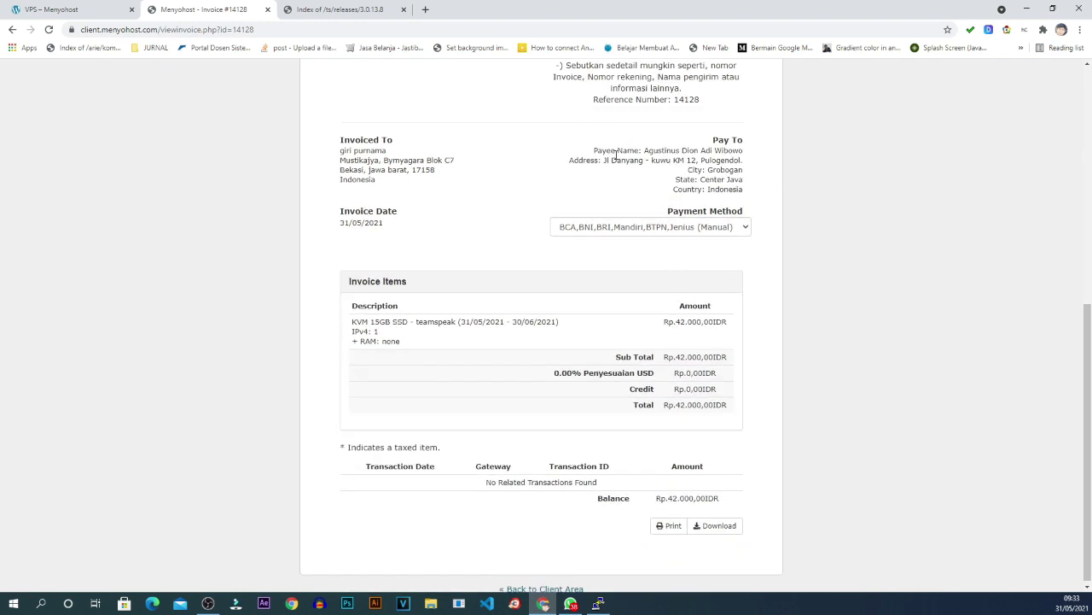
scroll(687, 384, "down", 1)
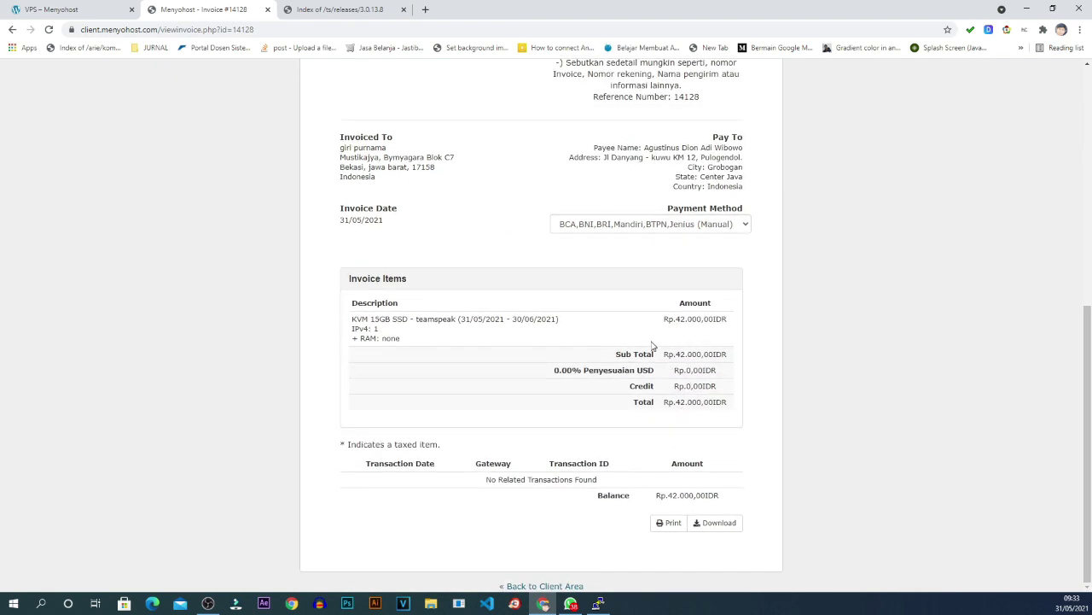
scroll(653, 345, "up", 5)
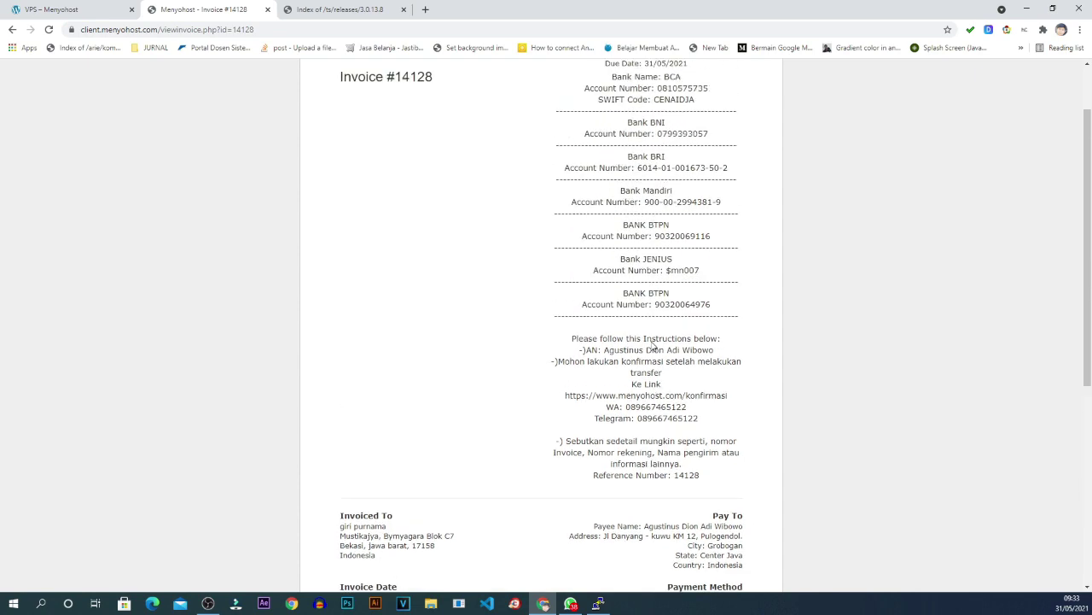
scroll(653, 345, "up", 1)
scroll(623, 282, "down", 2)
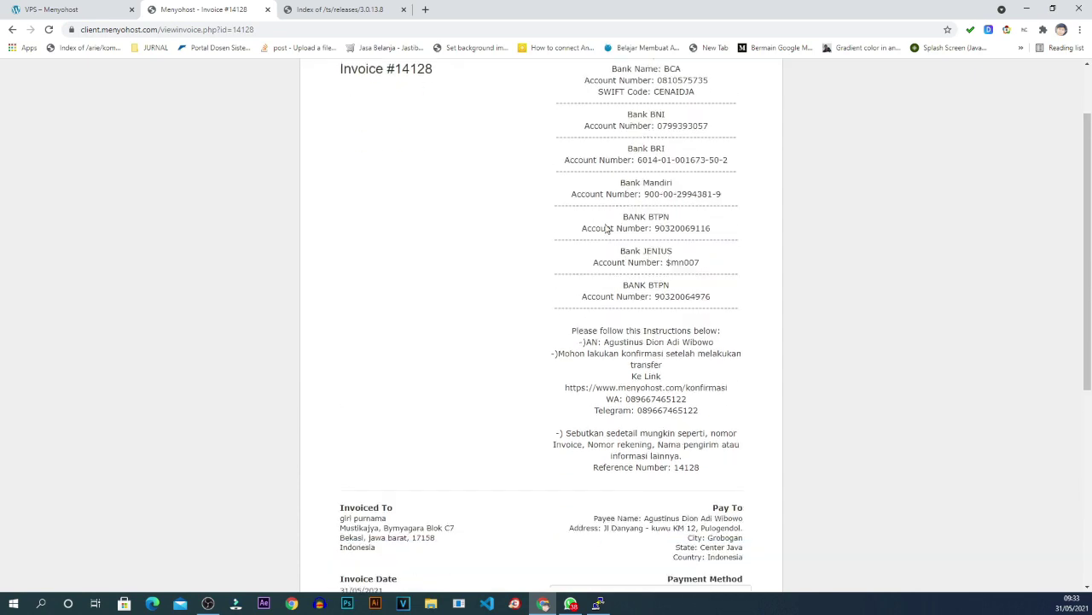
scroll(590, 238, "up", 1)
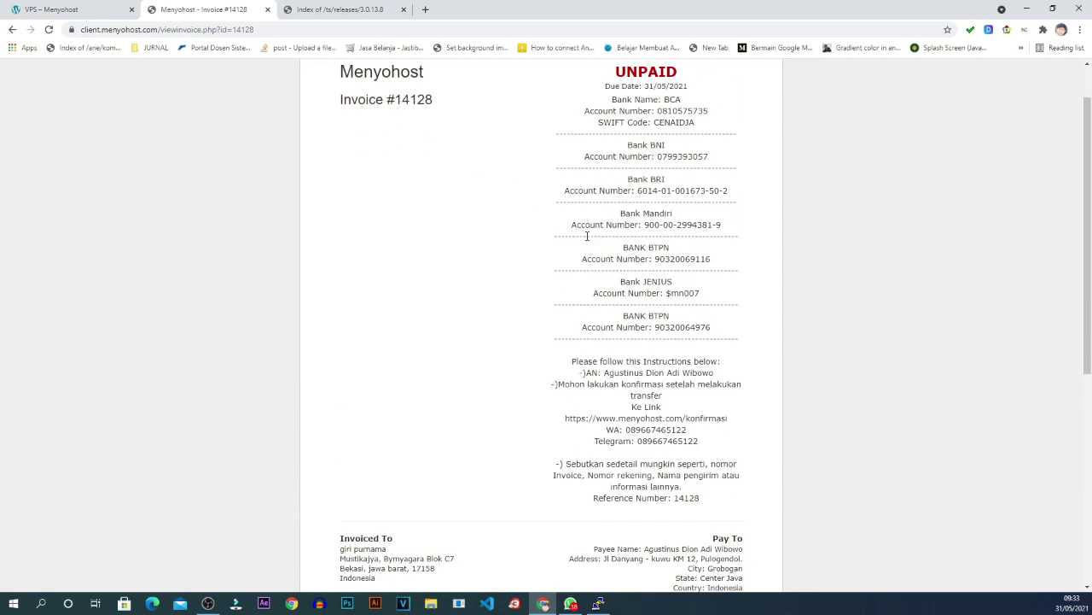
scroll(661, 189, "up", 1)
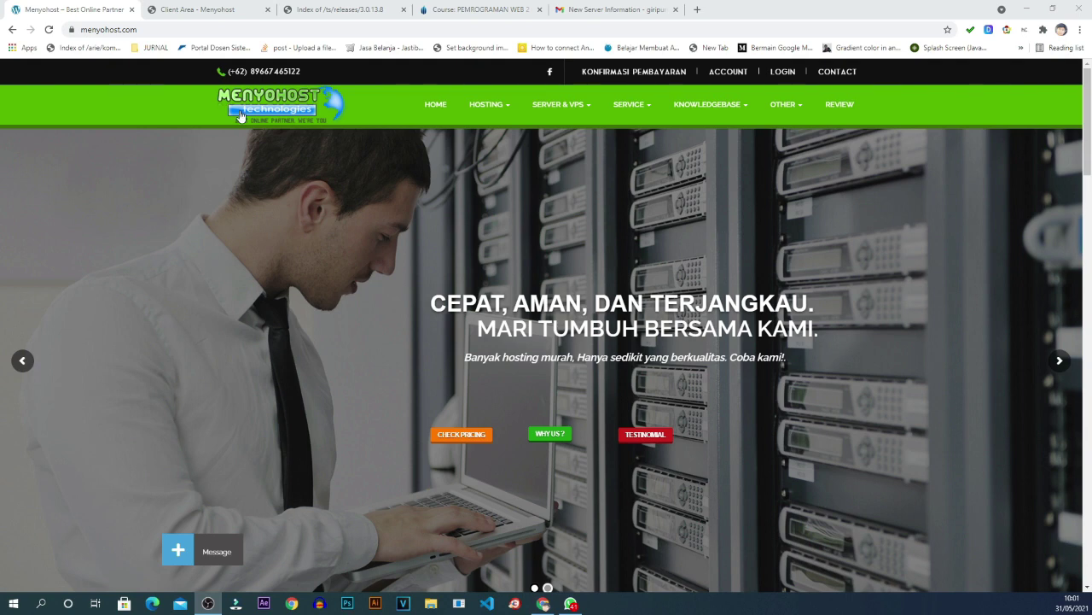
Go to the Client Area and open My Products & Services showing both KVM 15GB SSD servers.
left_click(785, 74)
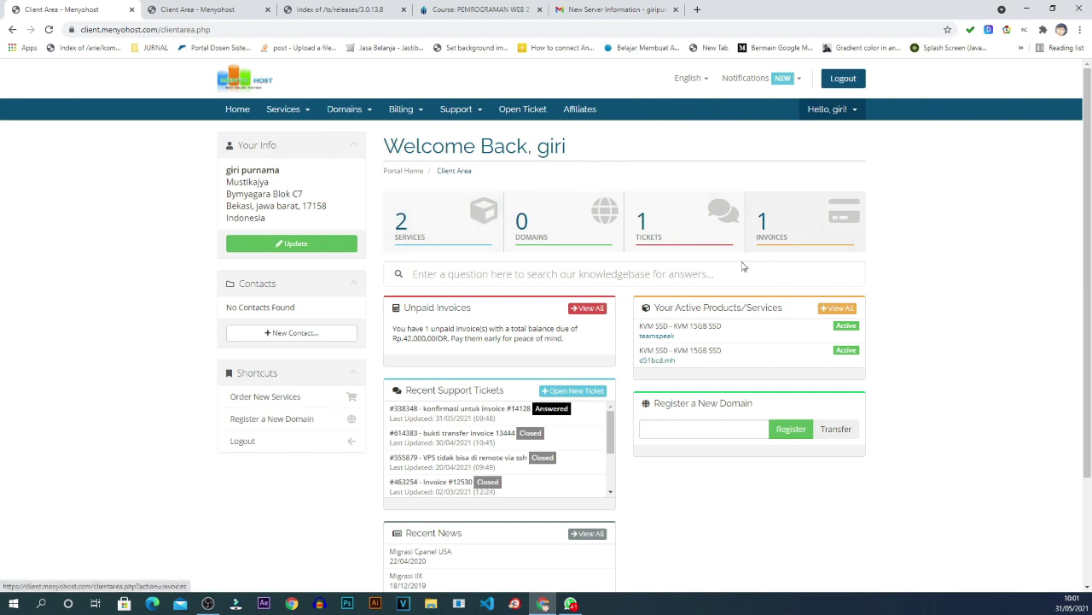
scroll(743, 267, "down", 1)
scroll(649, 256, "up", 1)
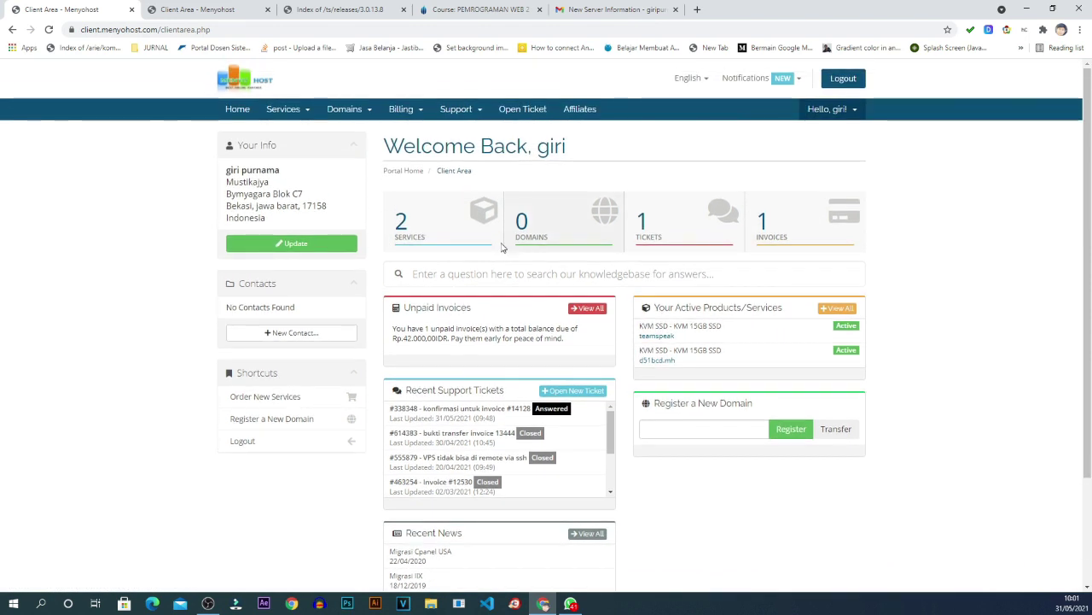
left_click(410, 228)
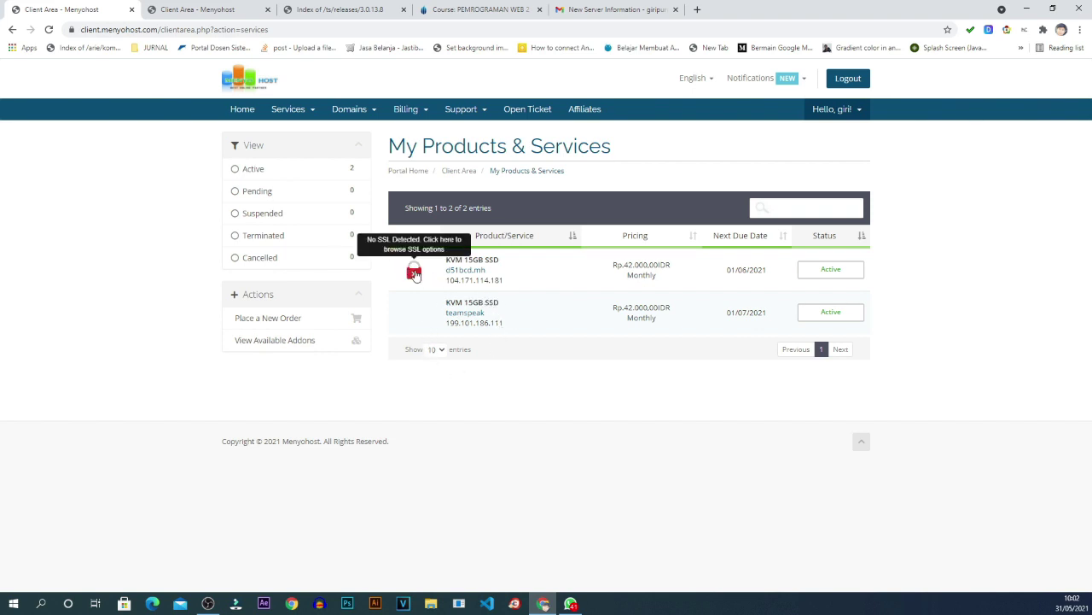
Open the teamspeak VPS's Manage Product page and wait until it shows Online with ubuntu-17-10-x86_64.
left_click(474, 311)
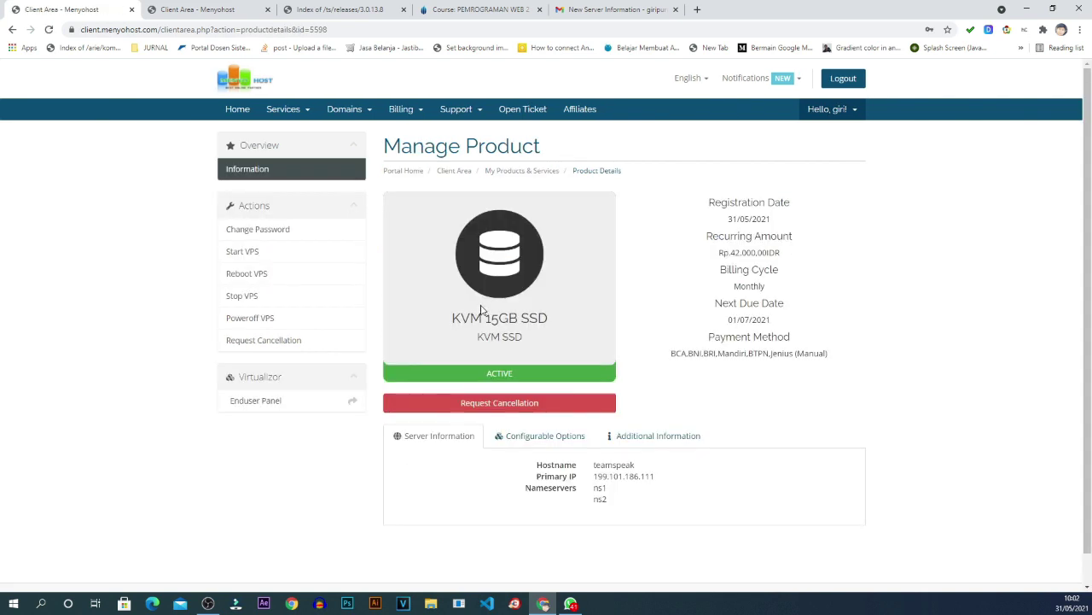
scroll(695, 339, "down", 1)
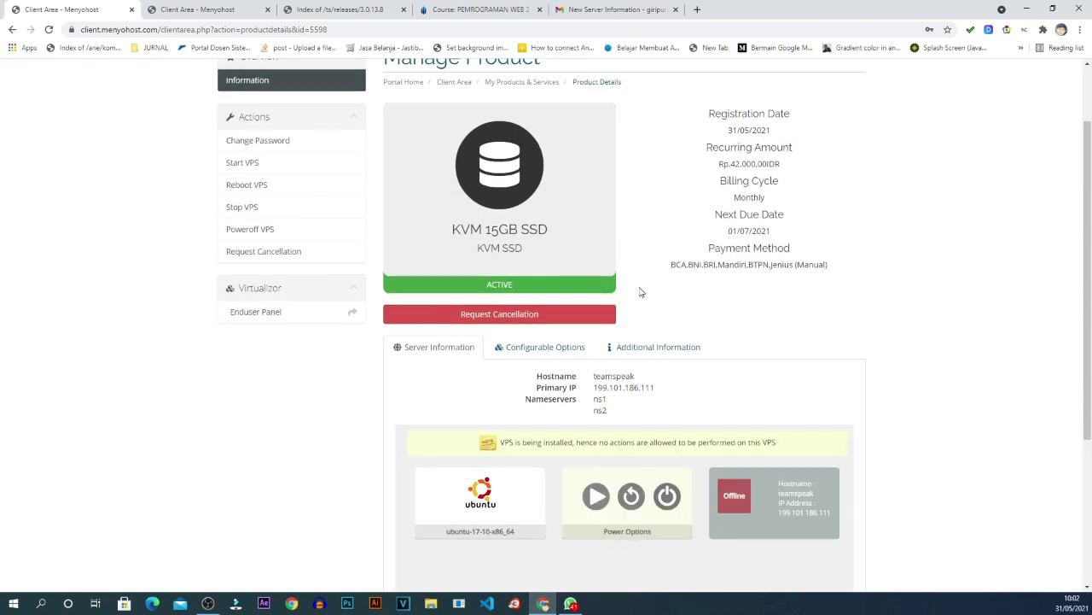
scroll(564, 302, "down", 2)
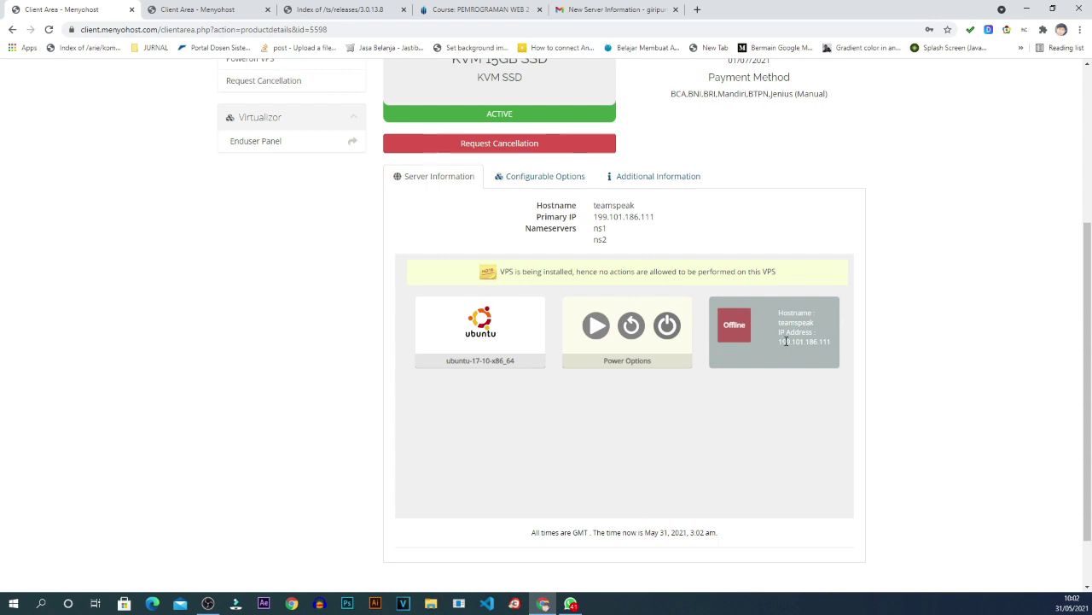
scroll(652, 281, "up", 2)
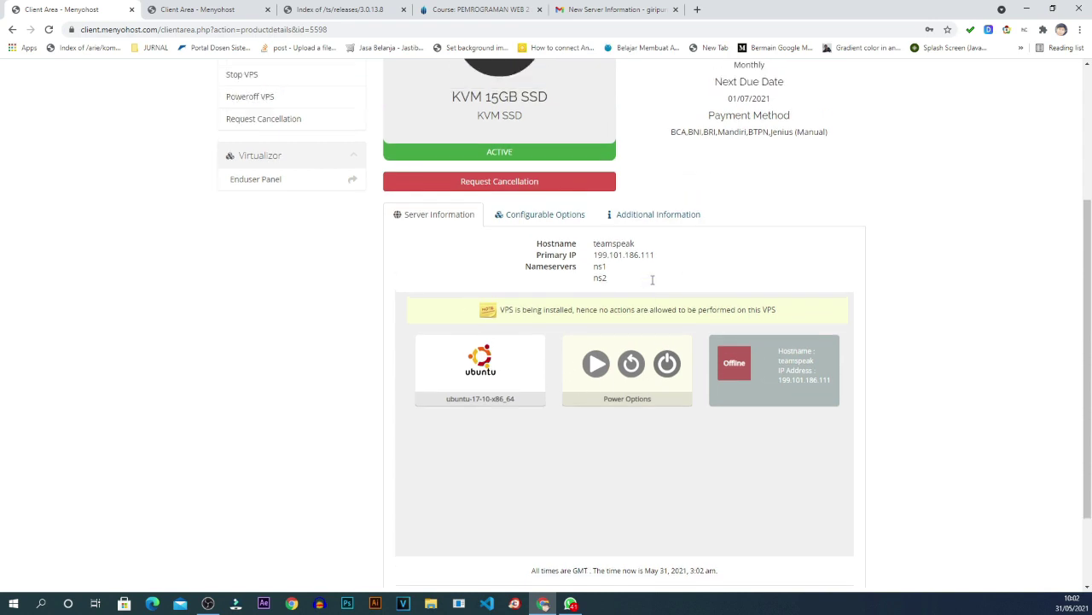
scroll(546, 347, "down", 2)
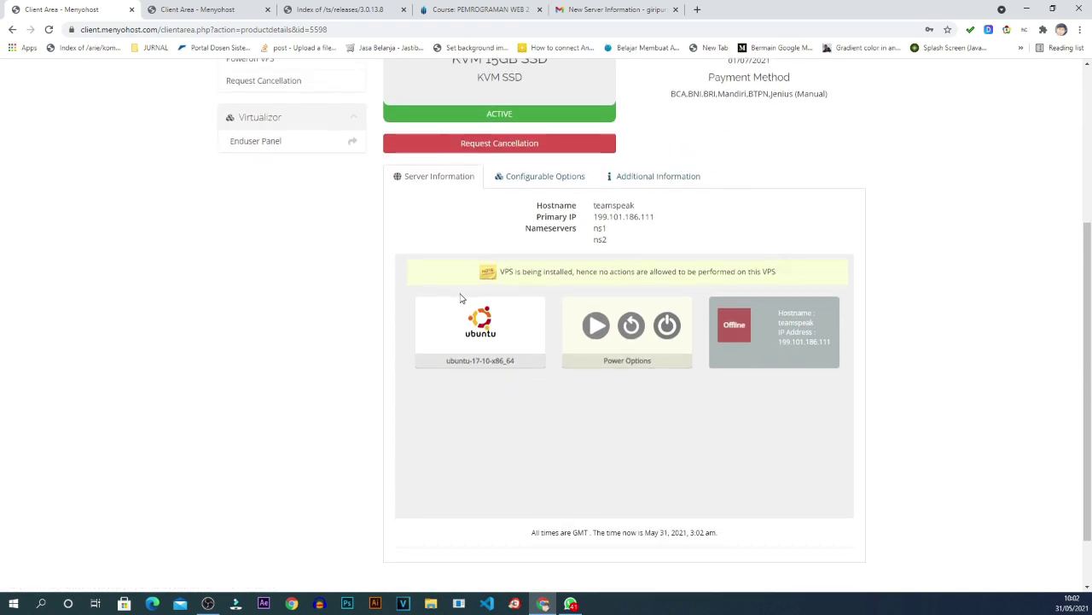
scroll(757, 248, "up", 5)
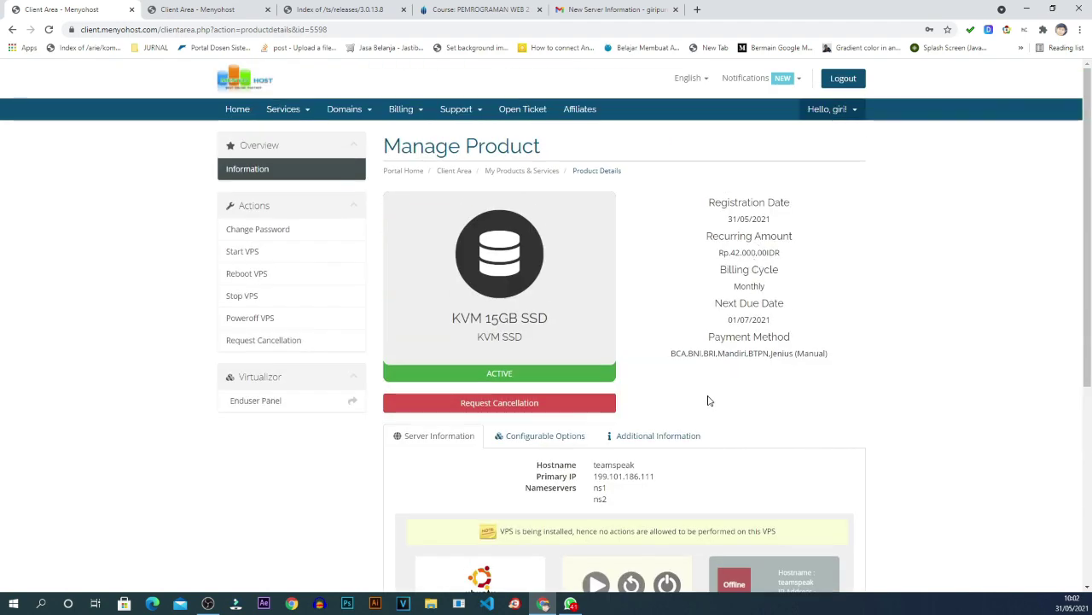
scroll(708, 400, "down", 4)
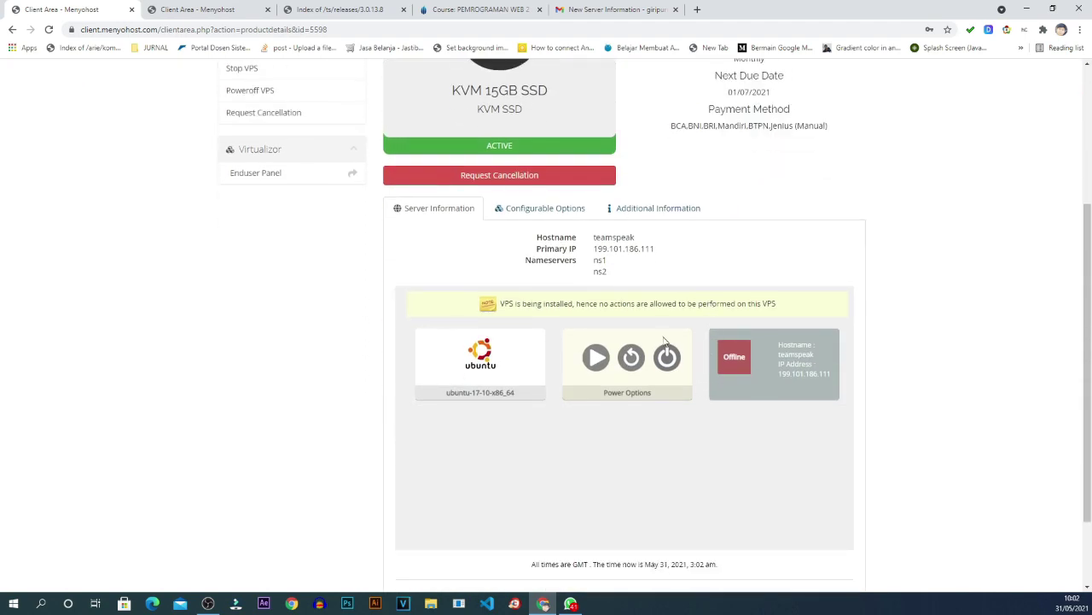
scroll(658, 337, "up", 3)
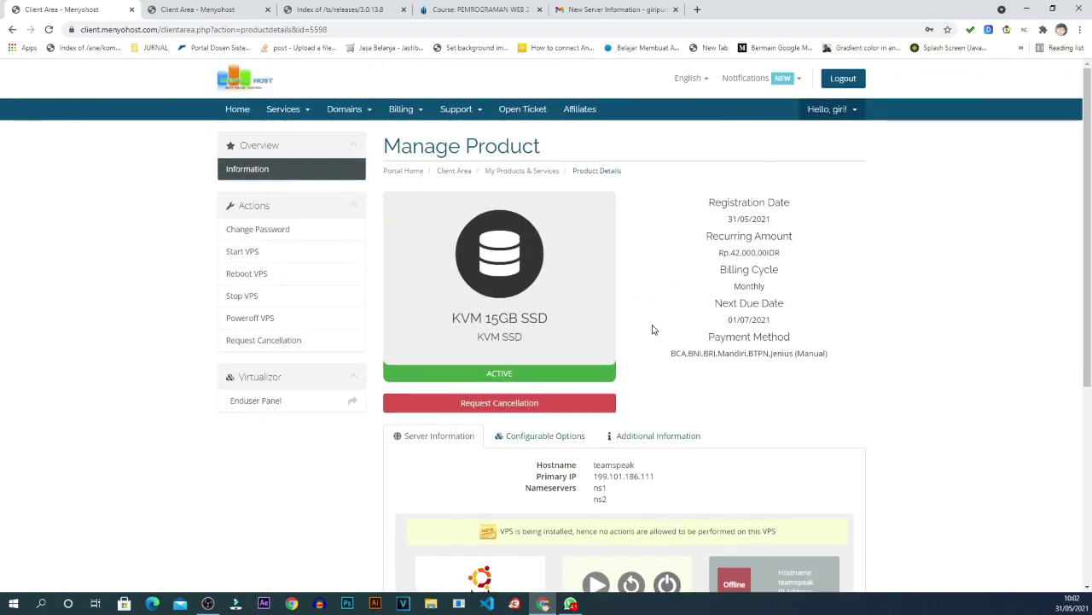
scroll(653, 330, "down", 2)
scroll(653, 330, "up", 2)
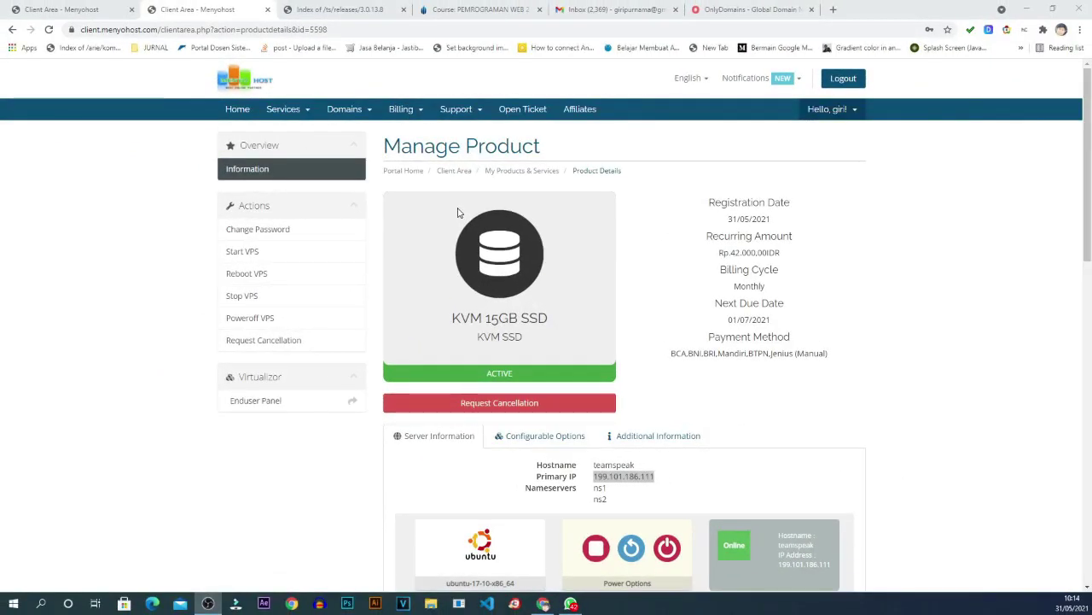
Scroll through the teamspeak VPS's Management tools, Bandwidth Statistics and Server Stats.
scroll(458, 212, "down", 3)
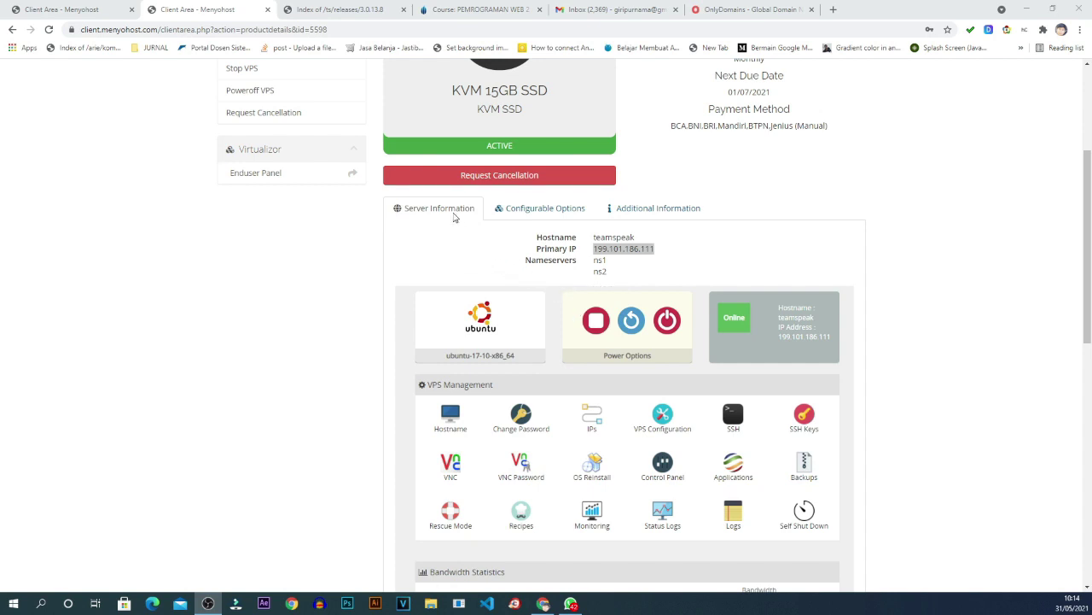
scroll(495, 213, "down", 3)
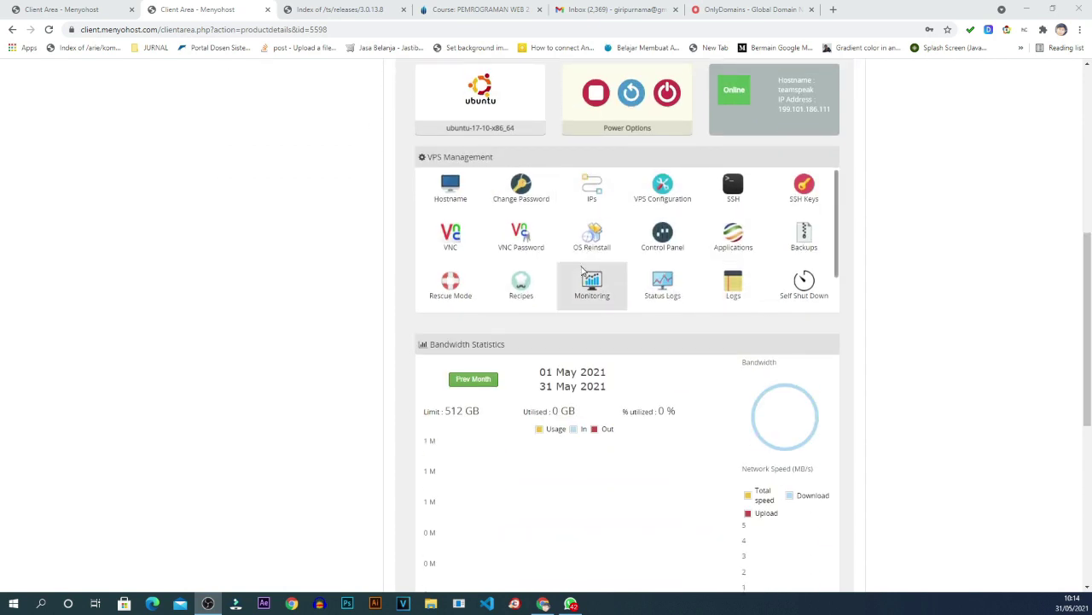
scroll(646, 319, "down", 6)
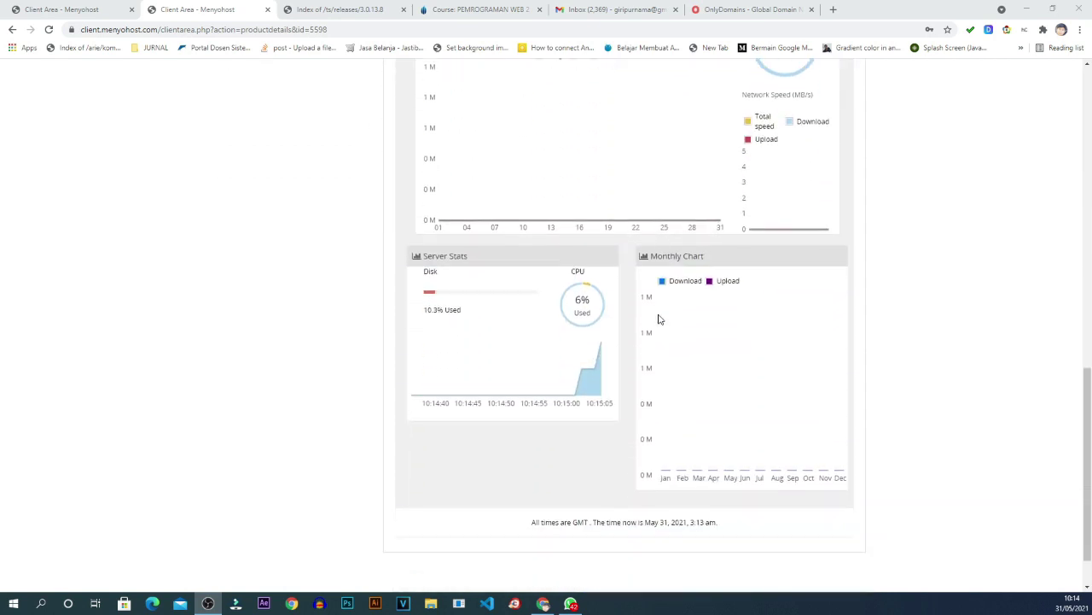
scroll(658, 319, "down", 1)
scroll(658, 319, "up", 4)
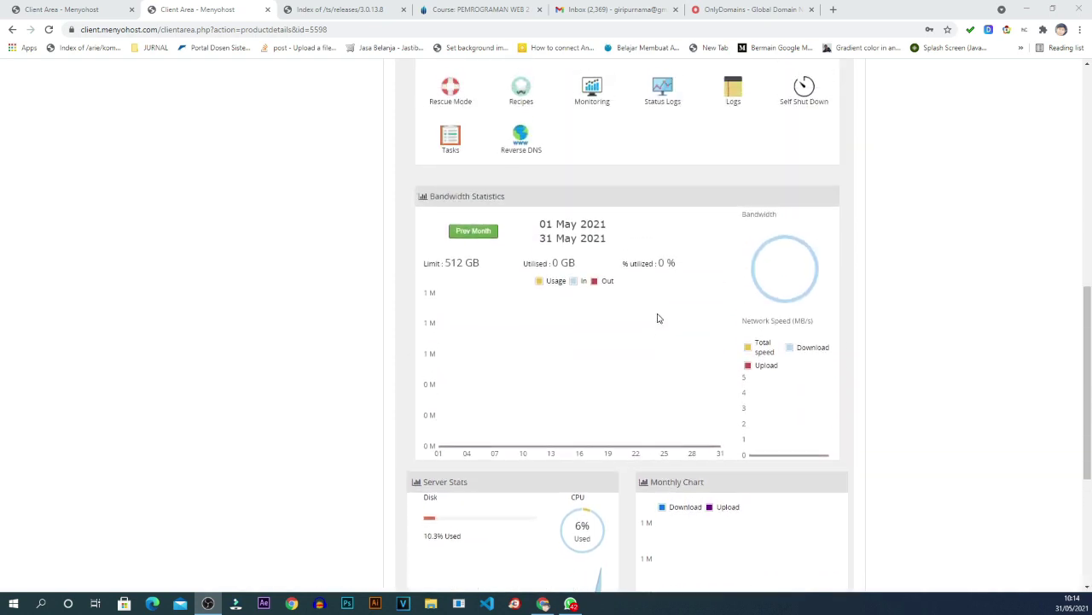
scroll(658, 319, "up", 3)
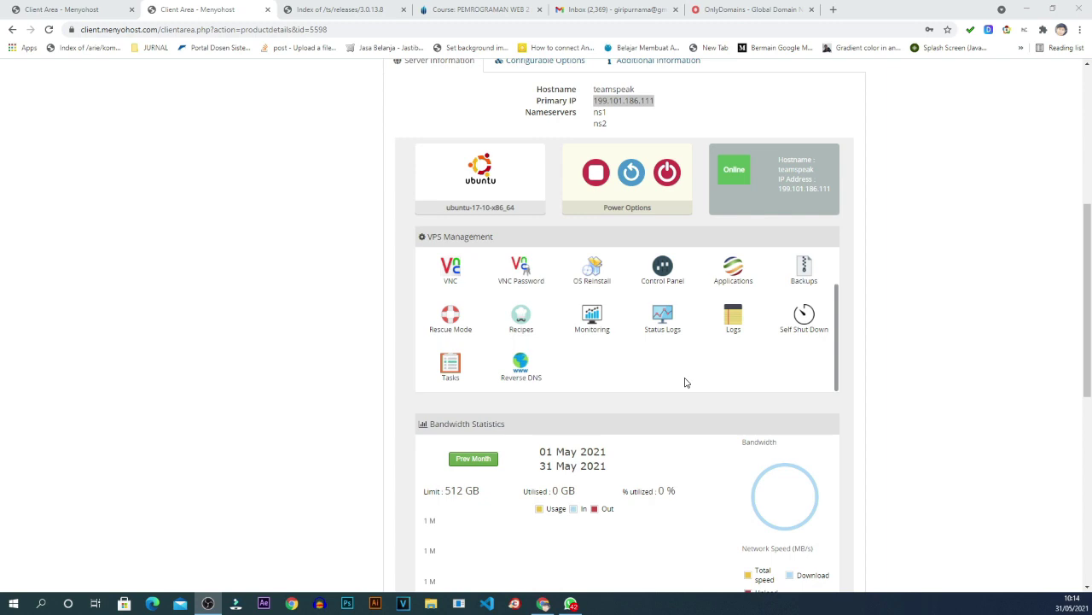
scroll(685, 381, "up", 5)
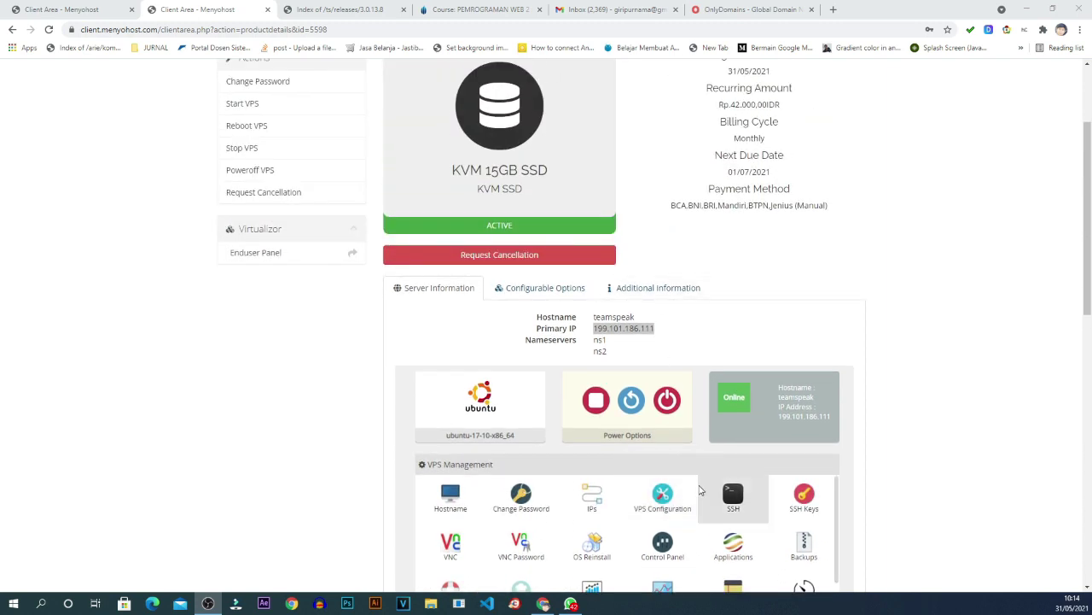
scroll(700, 489, "down", 4)
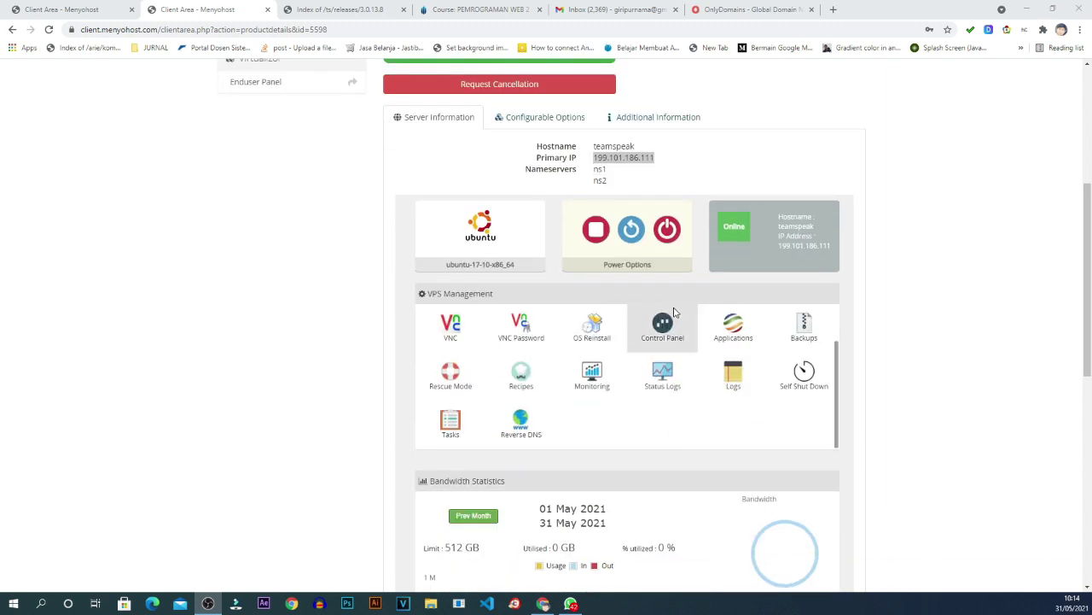
scroll(662, 375, "up", 1)
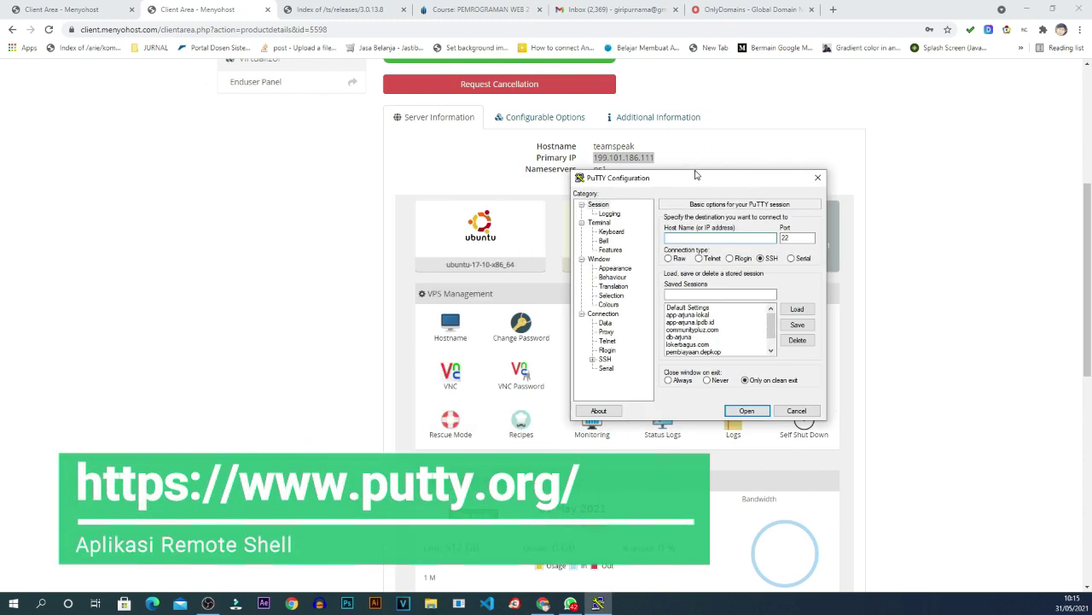
Copy the VPS IP address 199.101.186.111 from the browser's status box.
left_click_drag(696, 181, 253, 185)
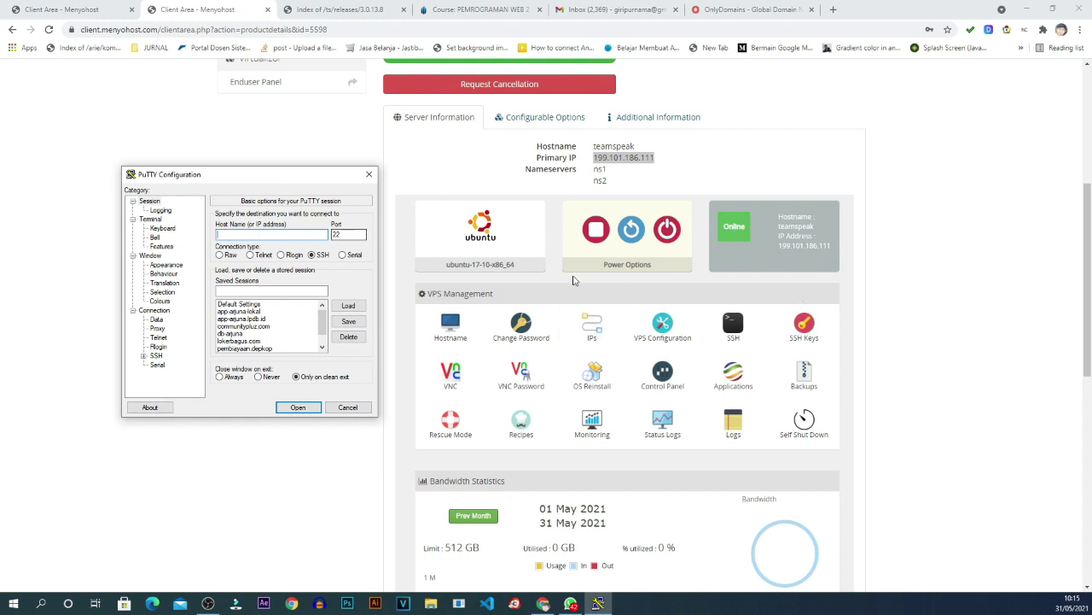
left_click_drag(778, 246, 832, 247)
right_click(817, 249)
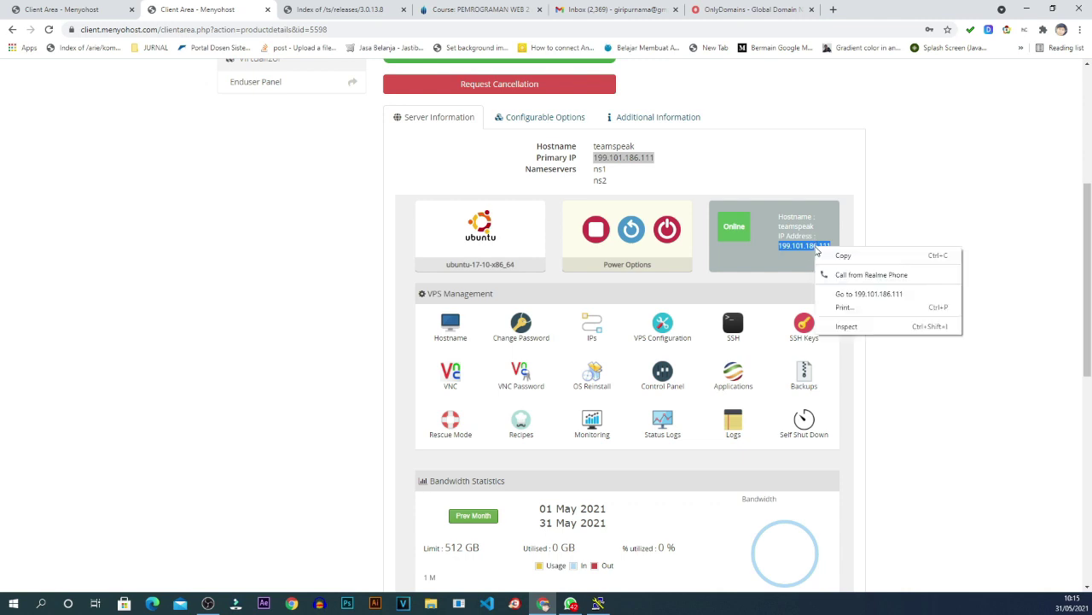
left_click(841, 256)
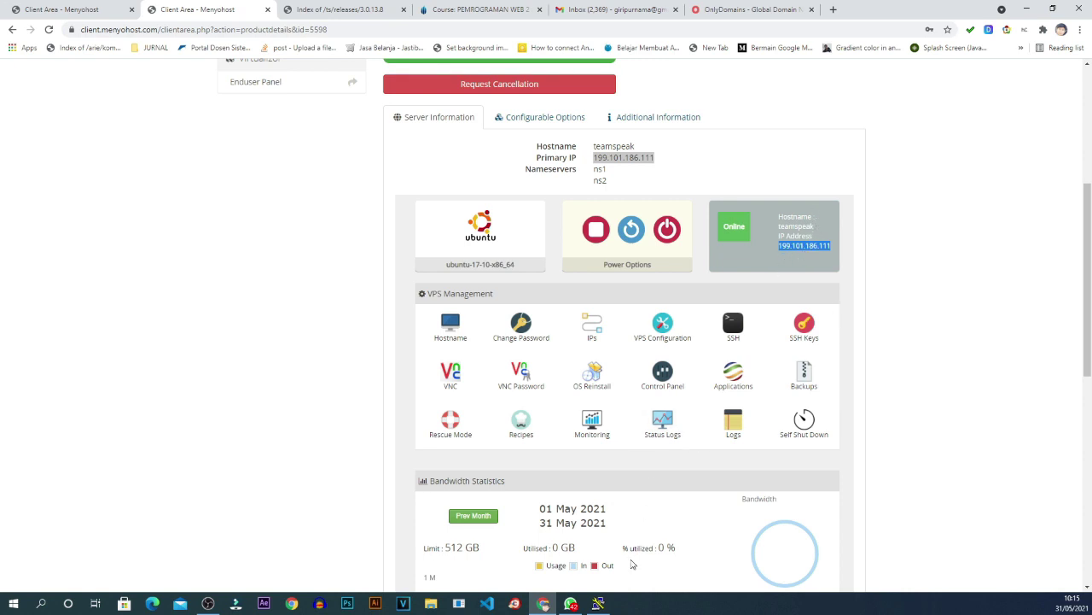
Paste the IP into PuTTY's Host Name field and minimize the browser.
left_click(598, 603)
right_click(269, 233)
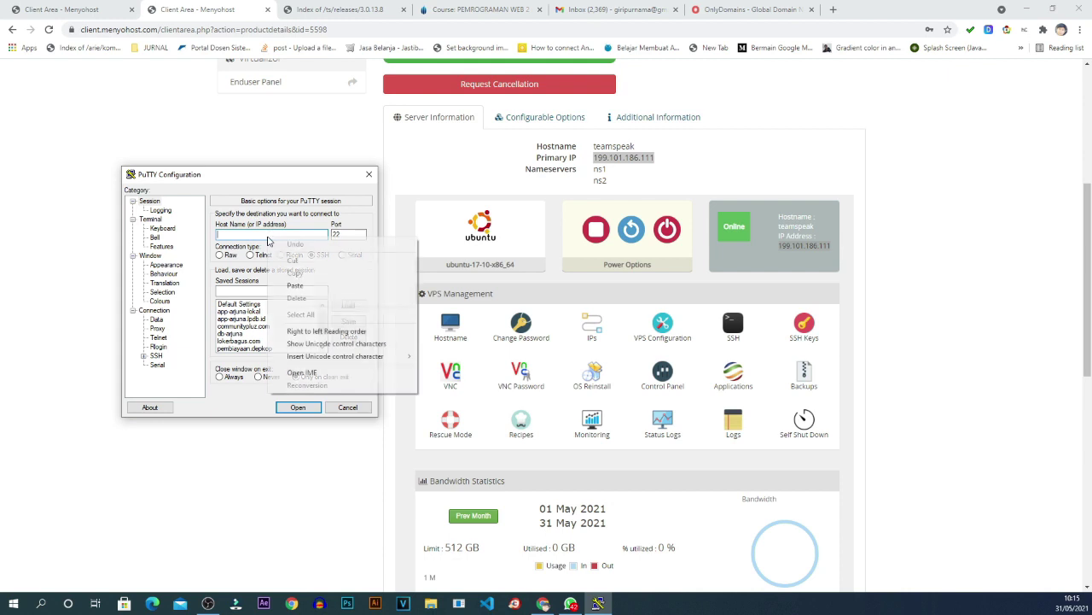
left_click(293, 283)
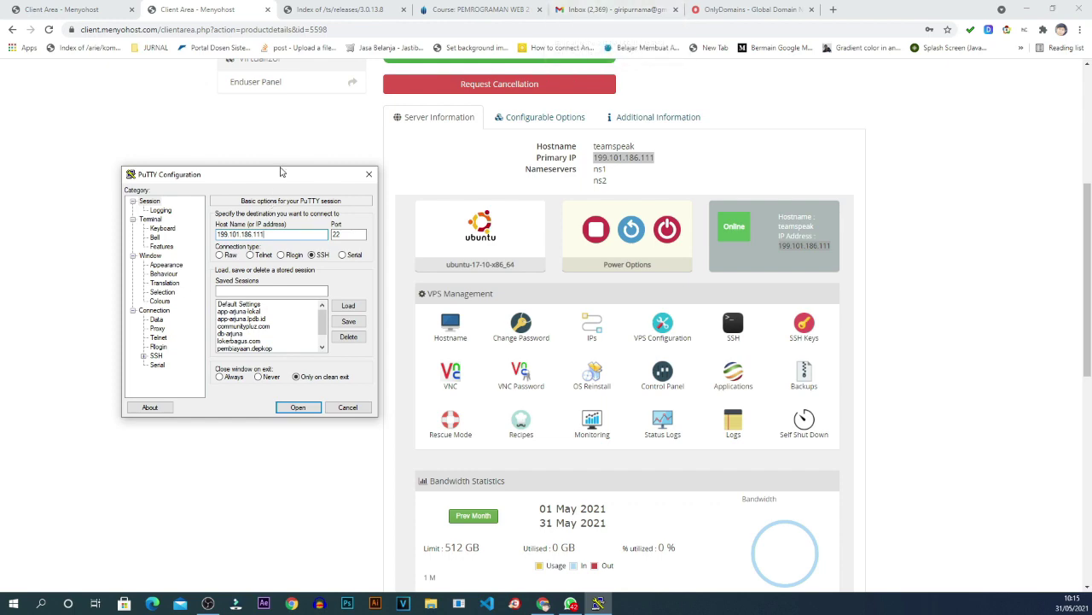
left_click_drag(282, 176, 806, 144)
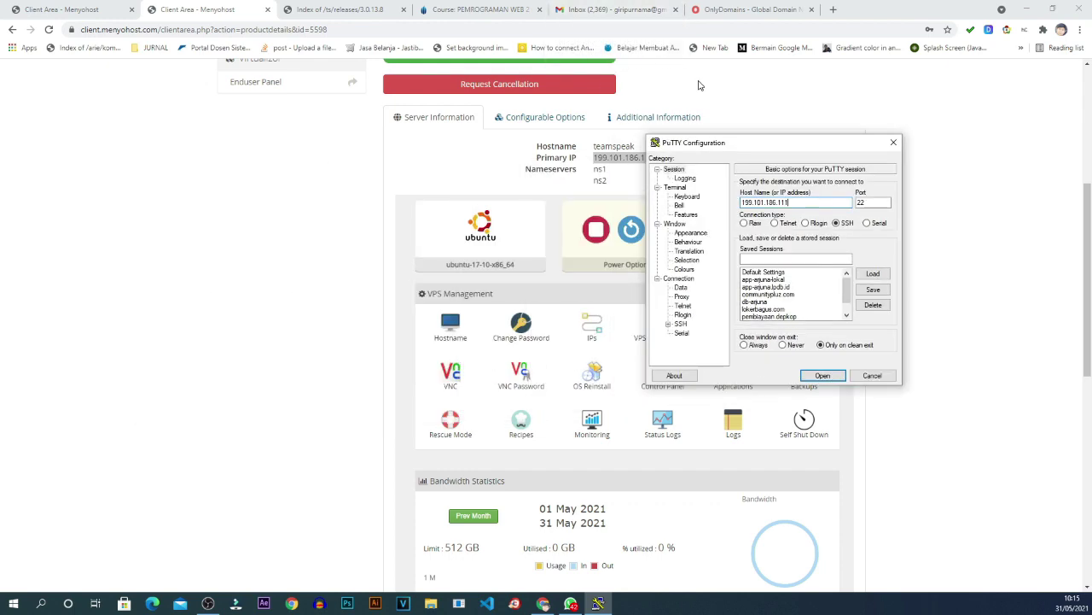
key("super+Down")
key("super+Down")
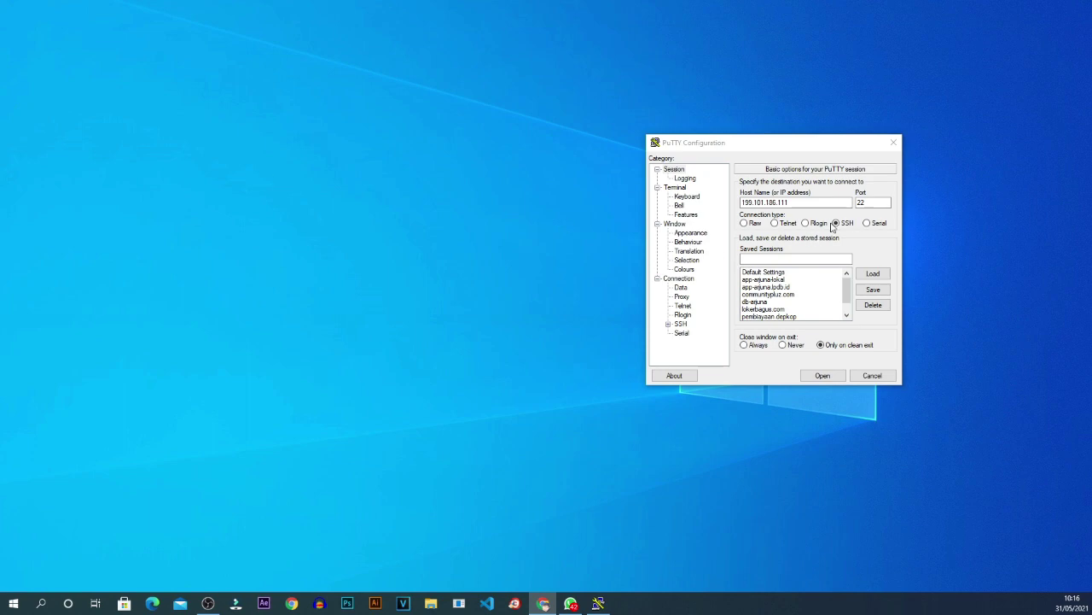
Connect to the VPS over SSH on port 22, log in as root and run passwd.
double_click(860, 202)
left_click(825, 375)
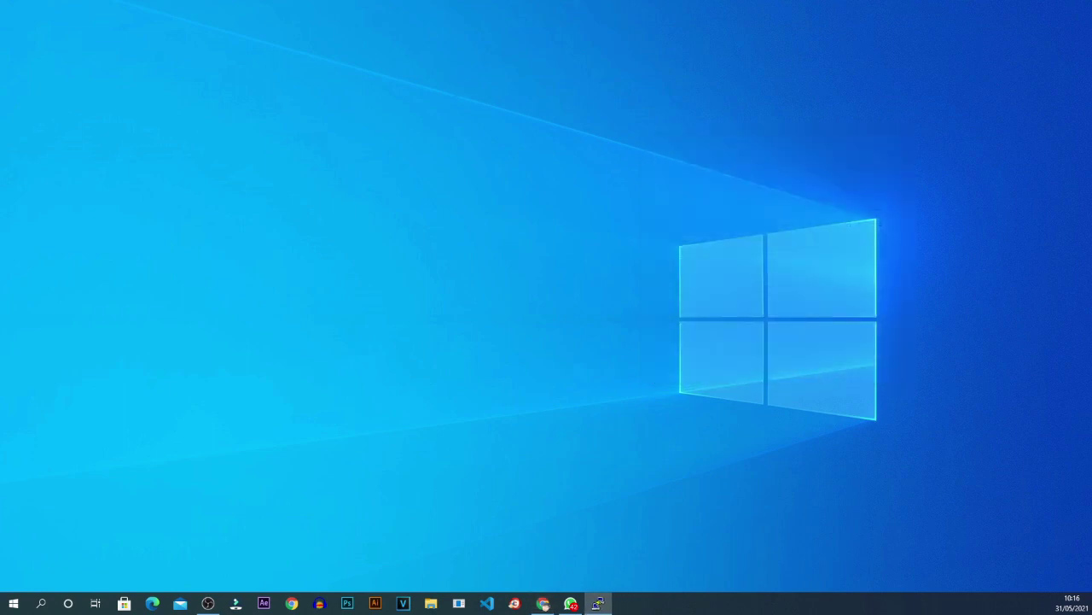
left_click_drag(570, 132, 547, 153)
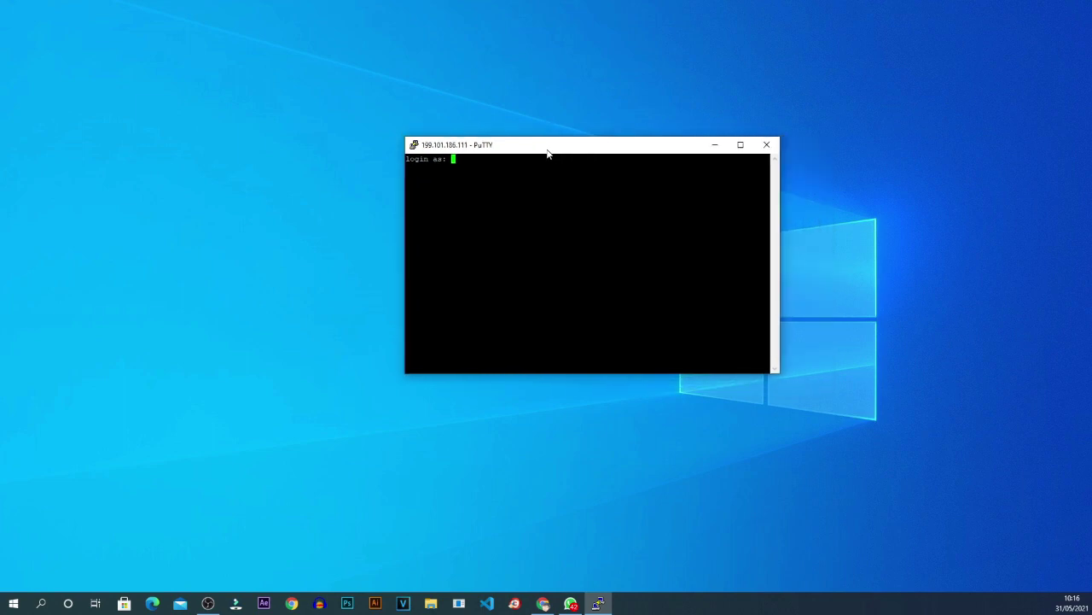
type("root")
key("Return")
key("Return")
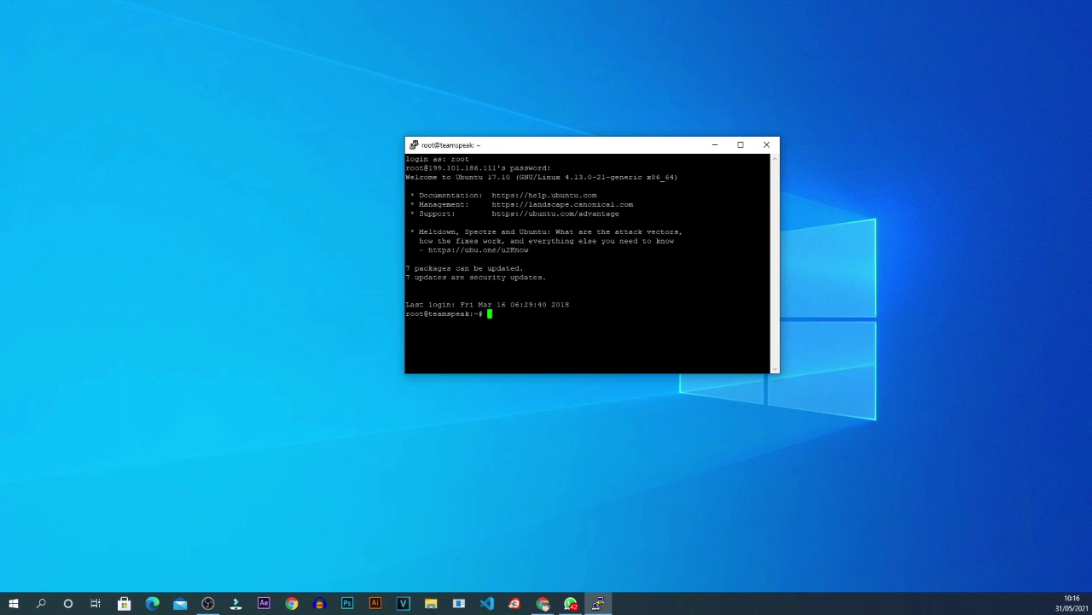
type("passwd")
key("Return")
key("Return")
key("Return")
Enlarge the terminal and check the server with ps ax and hostname.
left_click_drag(629, 149, 622, 91)
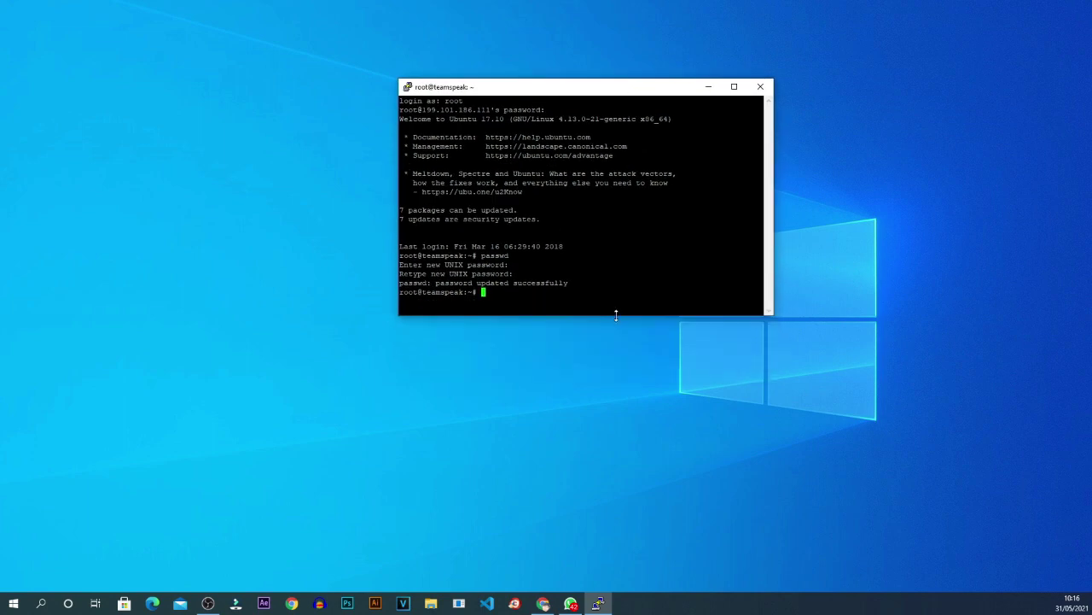
left_click_drag(616, 315, 614, 479)
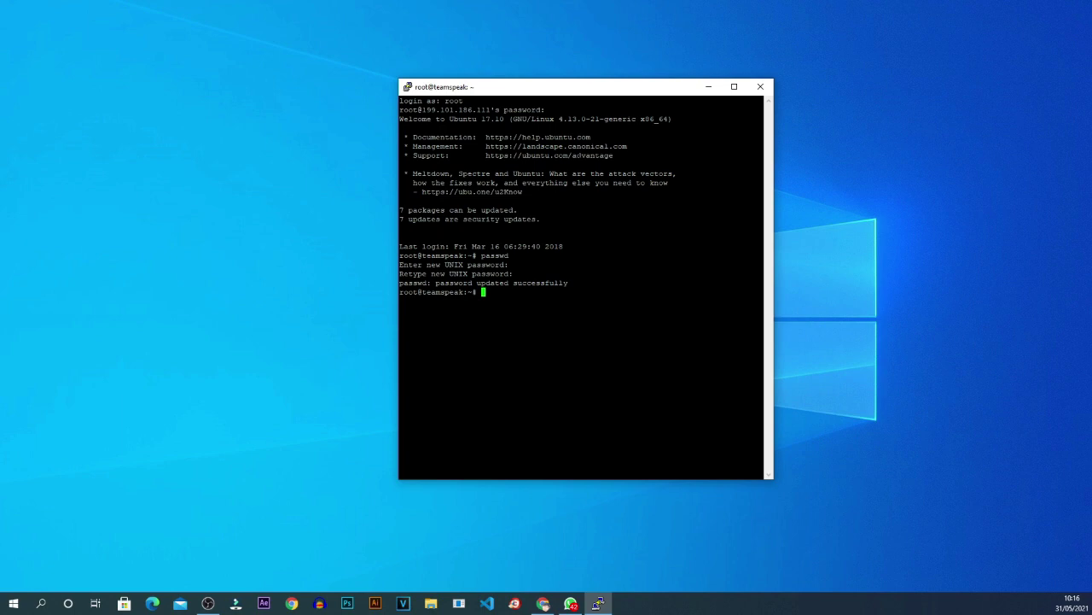
key("Return")
key("Return")
key("Return")
type("ps ")
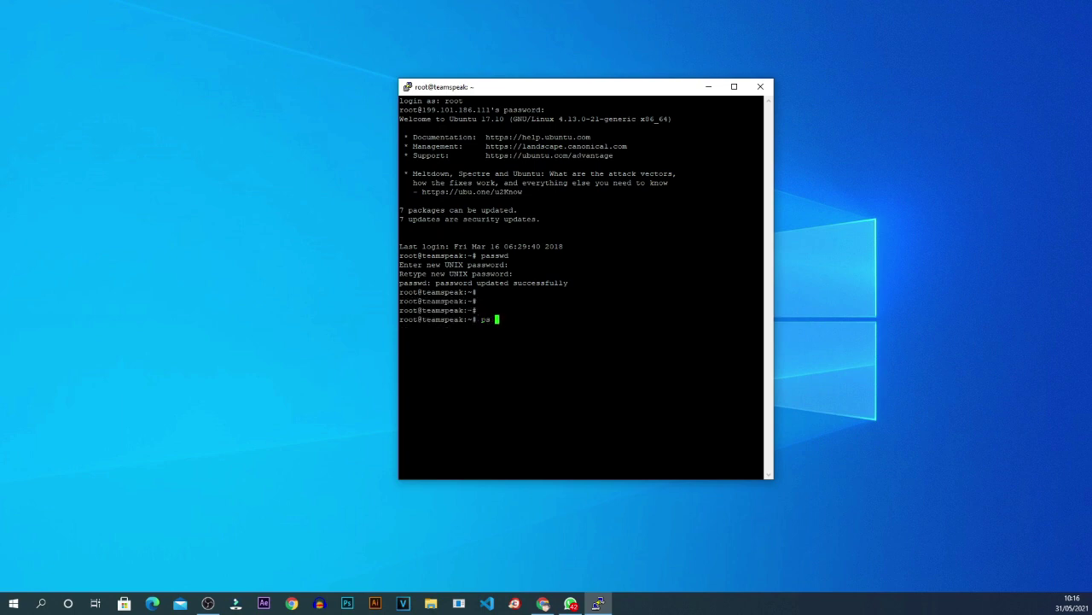
type("ax")
key("Return")
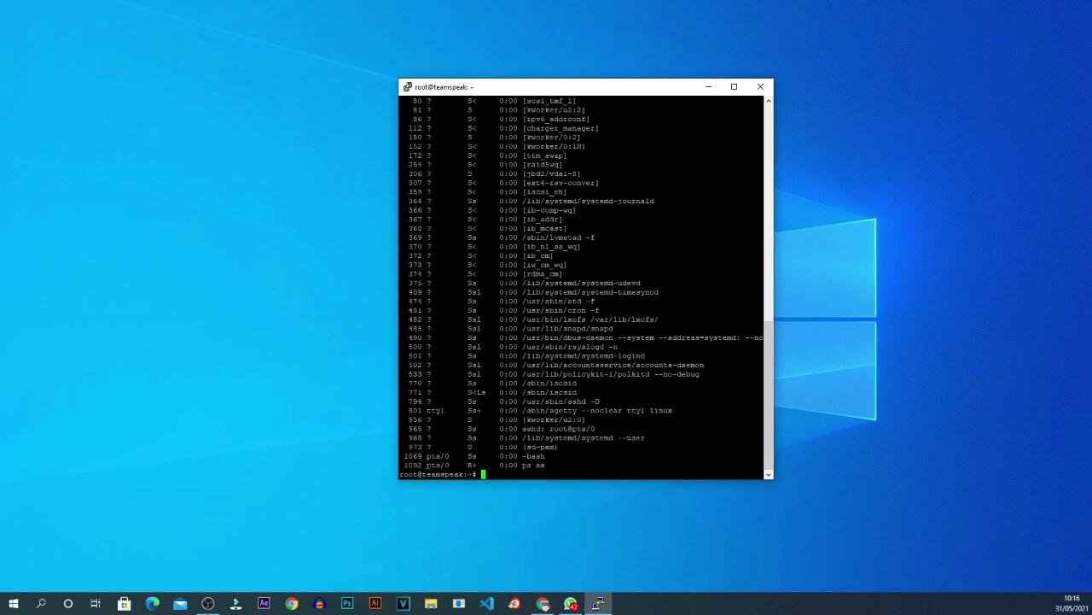
scroll(586, 286, "up", 20)
scroll(585, 286, "down", 20)
type("hostname")
key("Return")
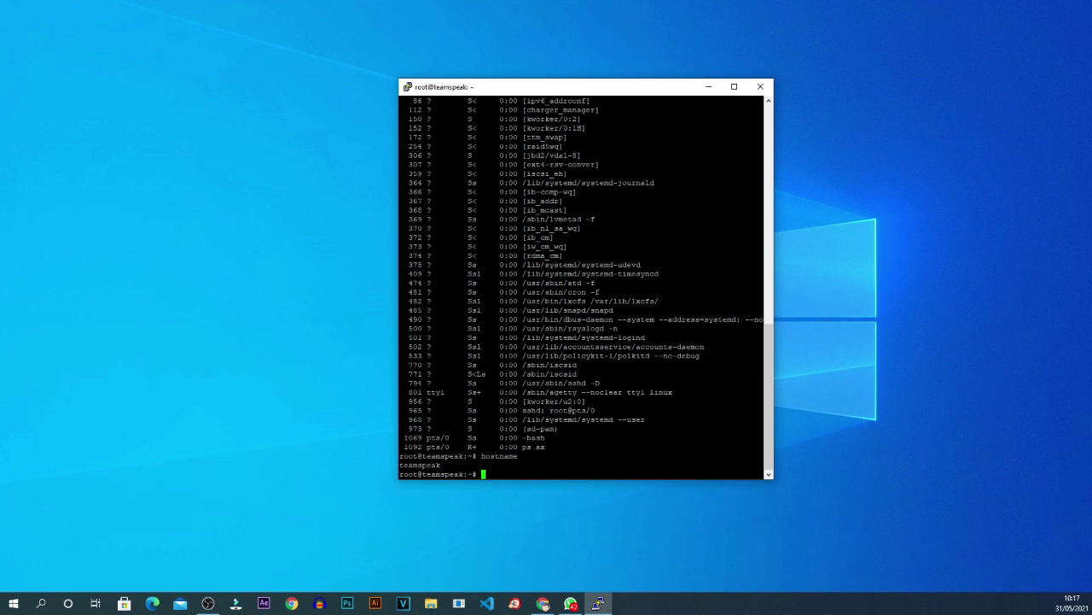
Clear the terminal screen and move the PuTTY window to the left side.
left_click(208, 604)
key("ctrl+l")
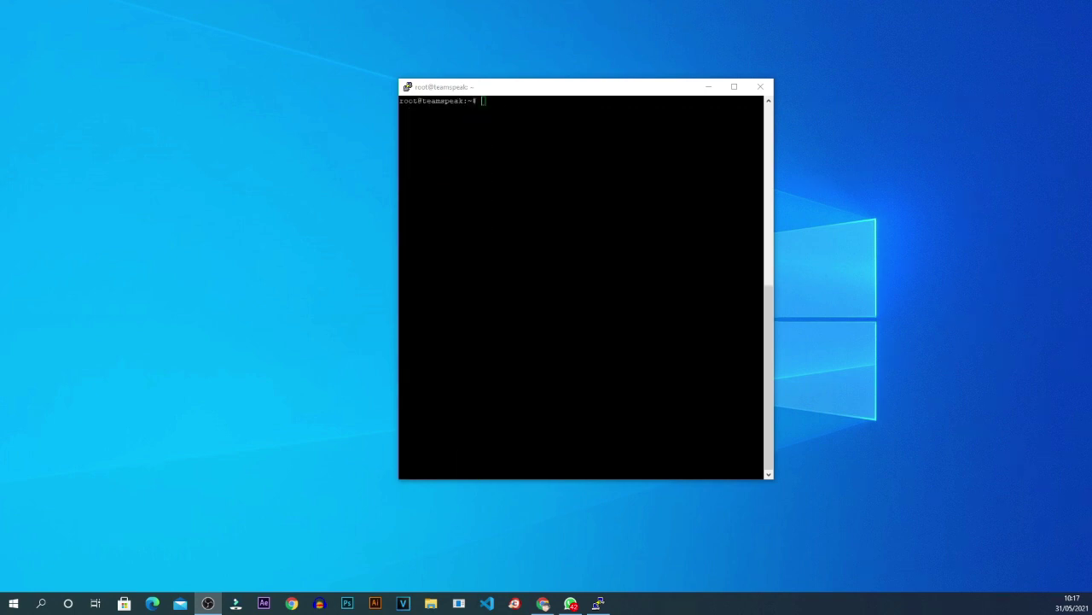
left_click(512, 90)
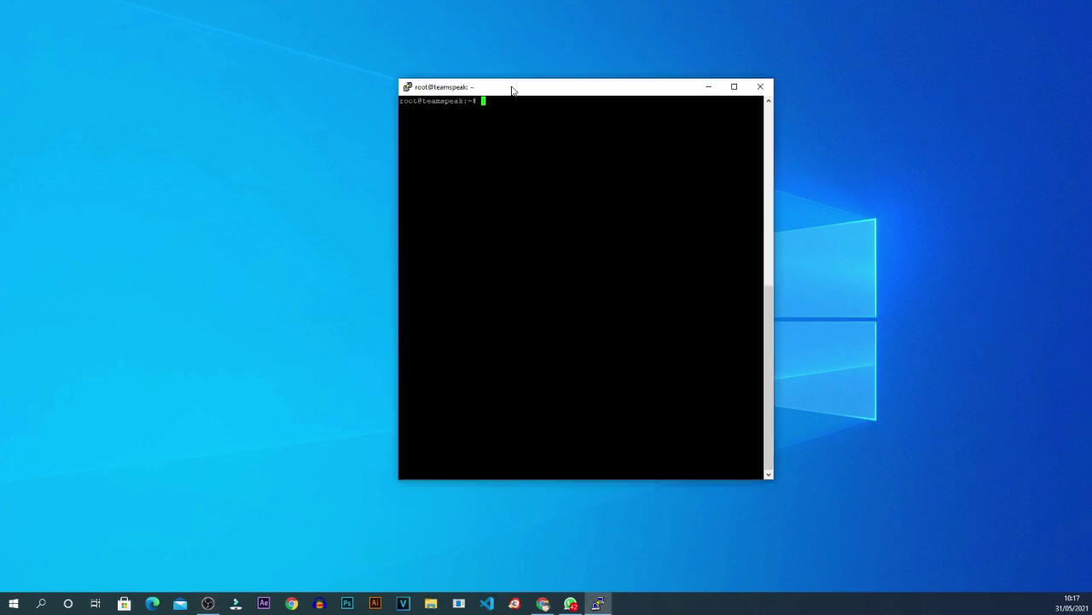
key("alt+Tab")
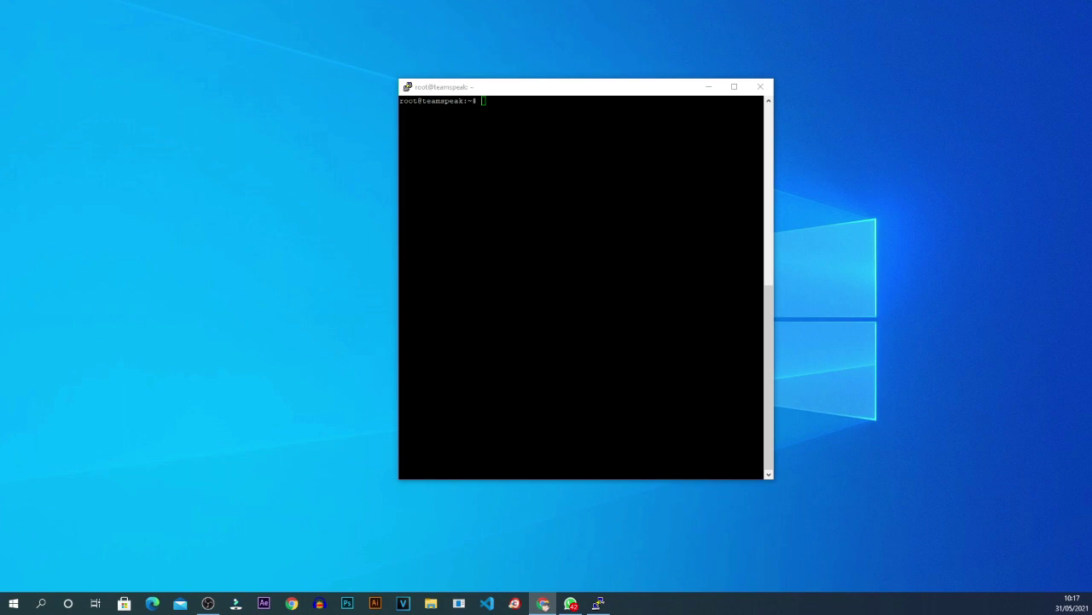
left_click_drag(600, 91, 258, 97)
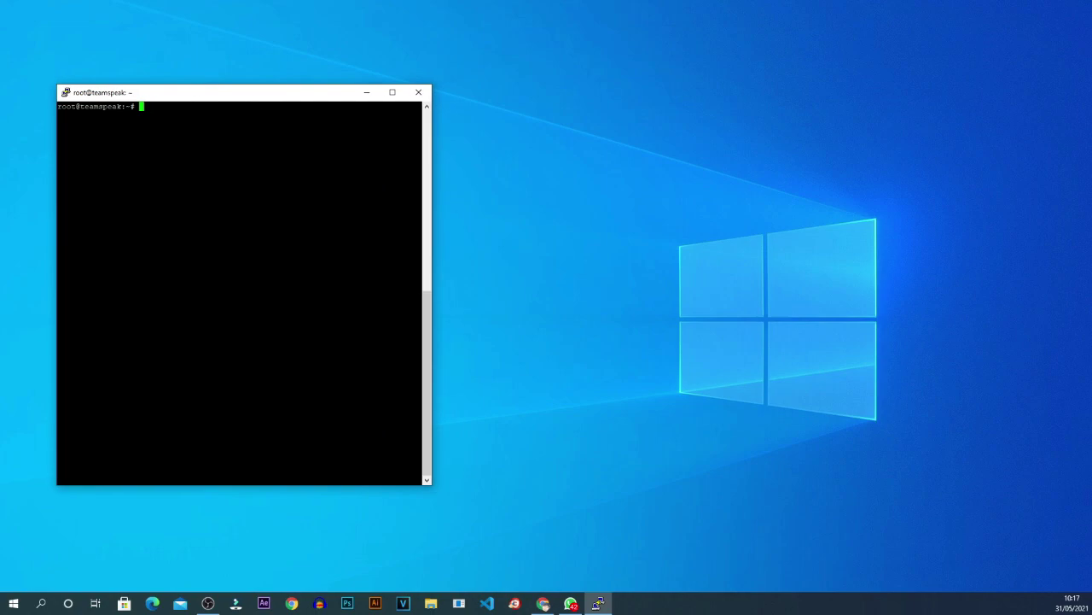
key("alt+Tab")
Copy the link to teamspeak3-server_linux_amd64-3.0.13.8.tar.bz2 and minimize the browser.
left_click_drag(618, 84, 1012, 97)
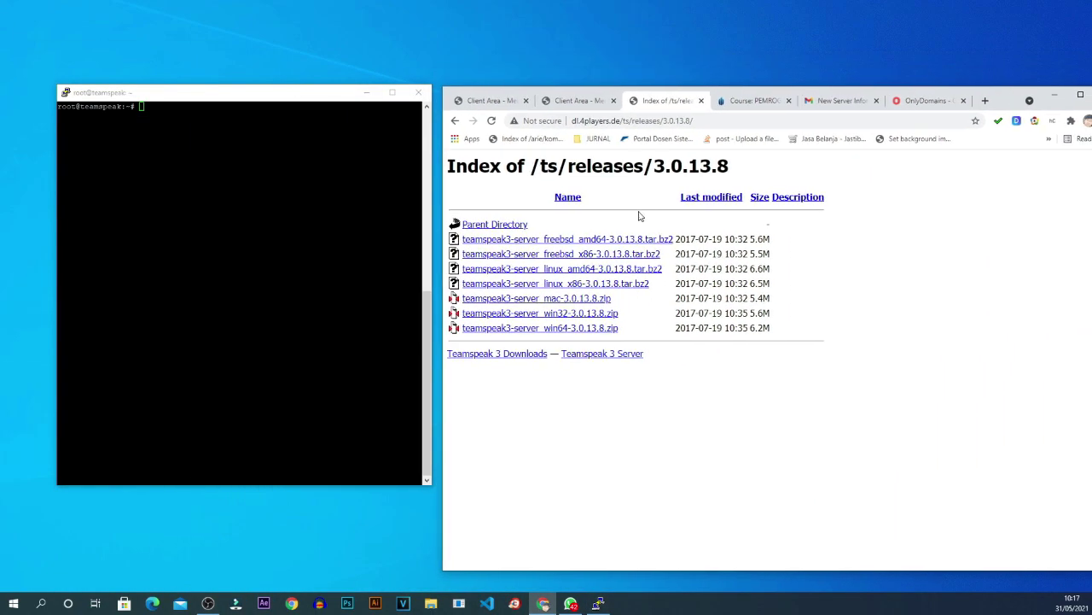
left_click(597, 120)
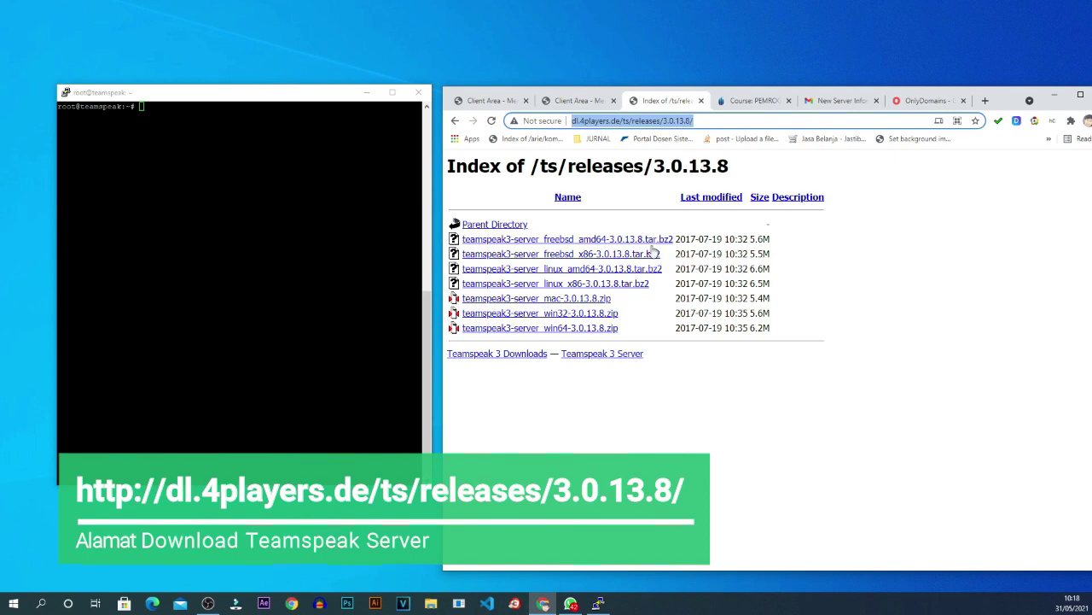
left_click(691, 403)
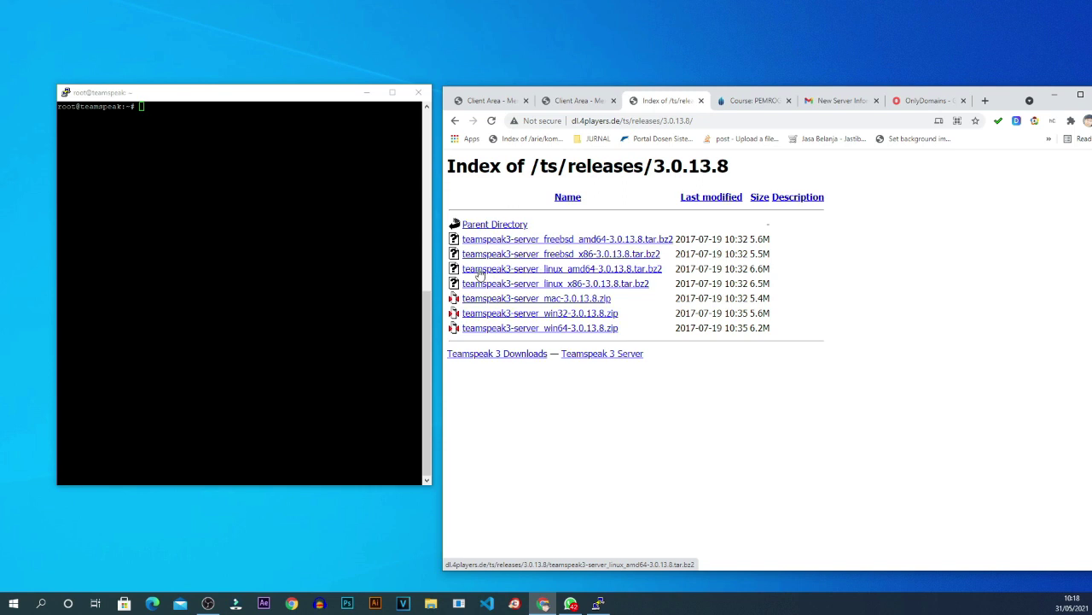
right_click(535, 271)
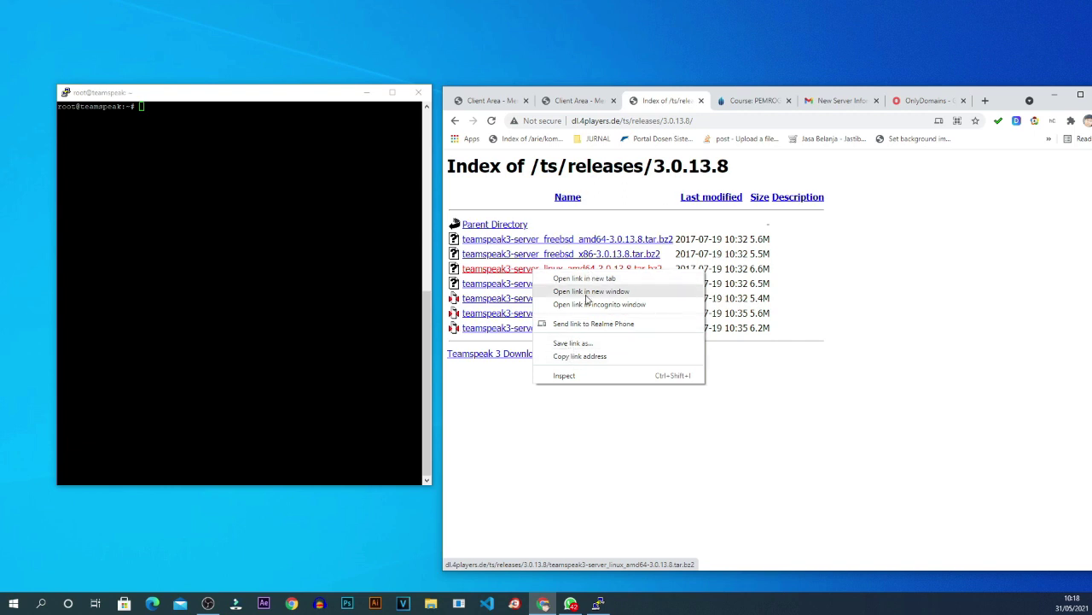
left_click(586, 357)
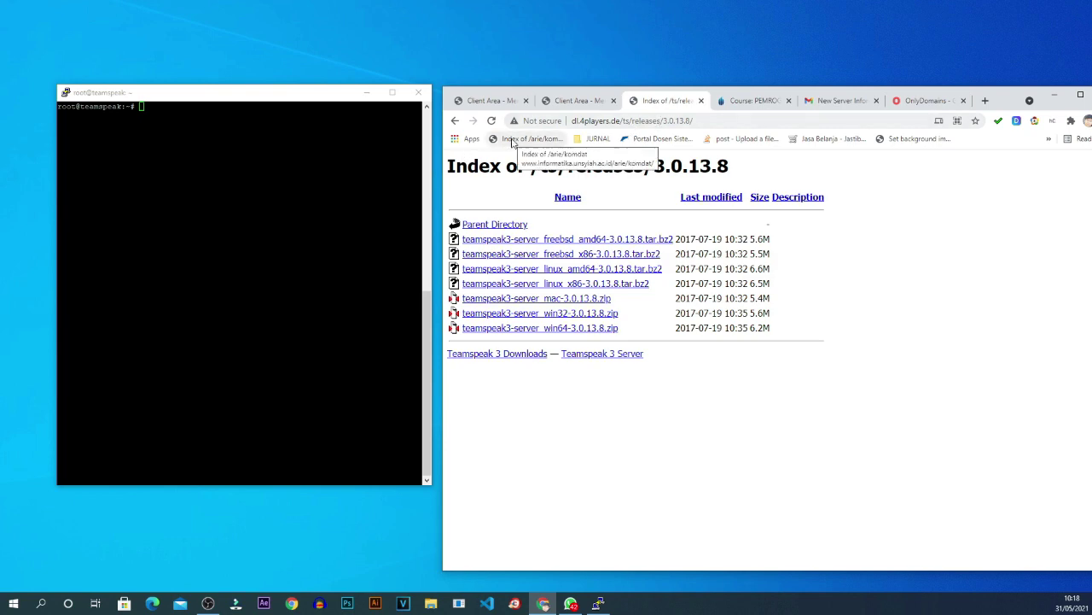
left_click(318, 99)
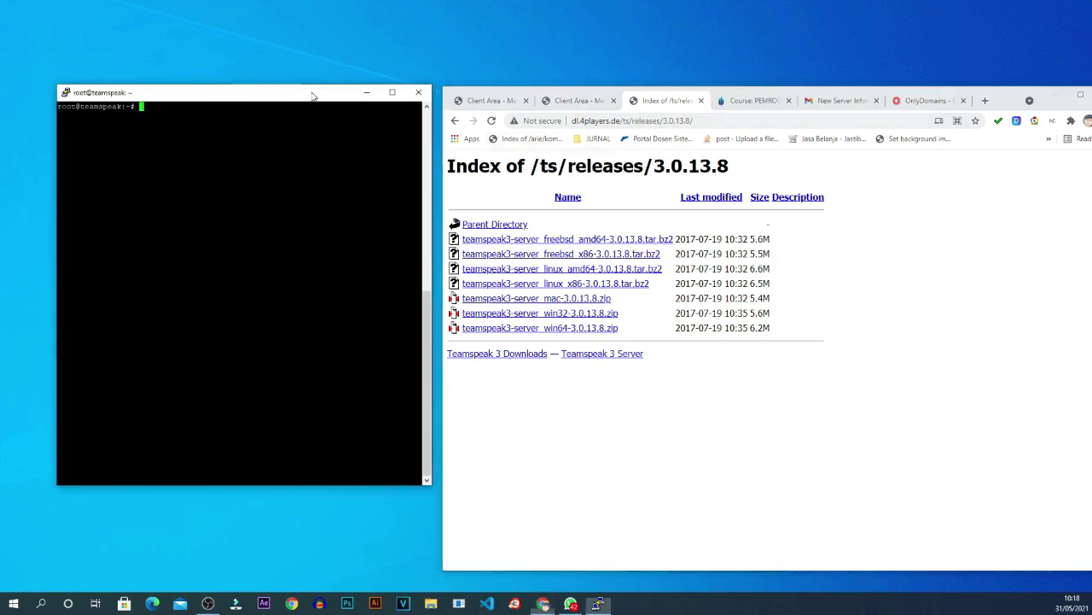
left_click(1057, 94)
Download the 3.0.13.8 server archive with wget and the pasted link, then verify with ls.
left_click_drag(302, 95, 941, 100)
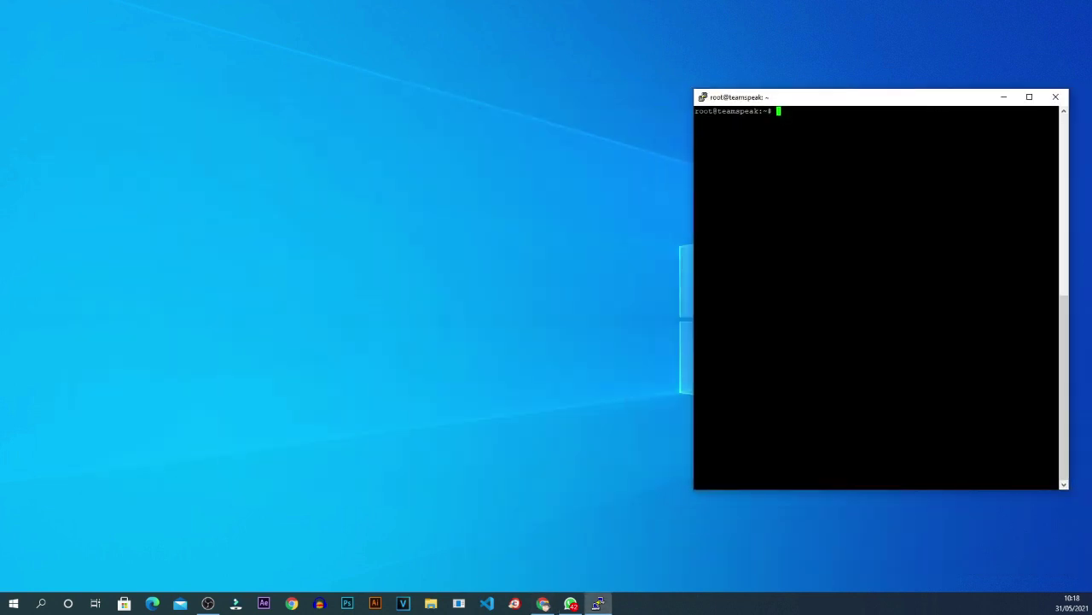
left_click_drag(859, 105, 698, 128)
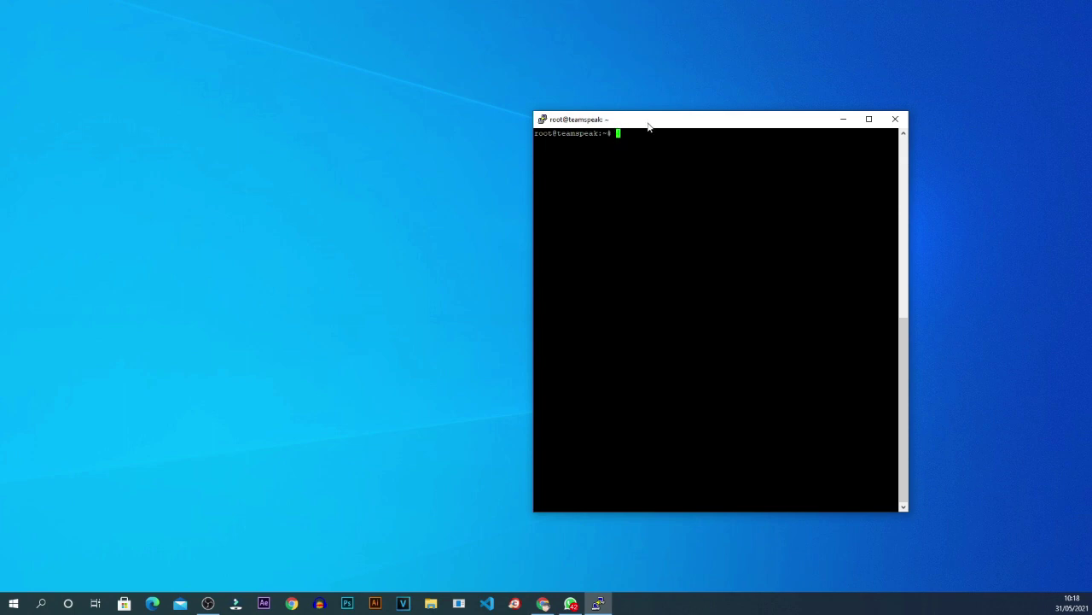
left_click_drag(649, 124, 609, 129)
key("Return")
key("Return")
key("Return")
key("Return")
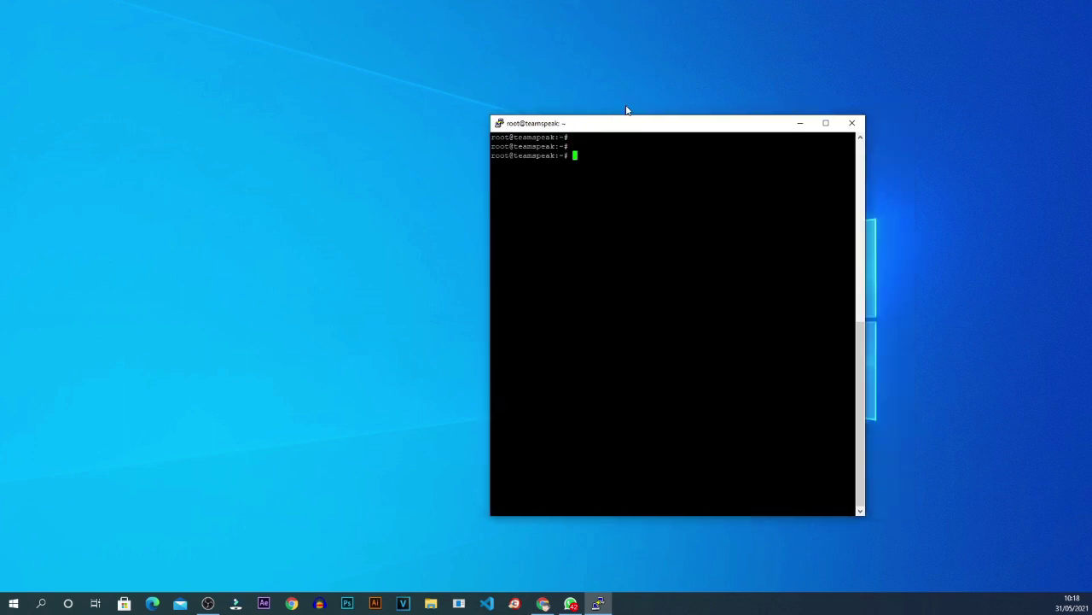
type("w")
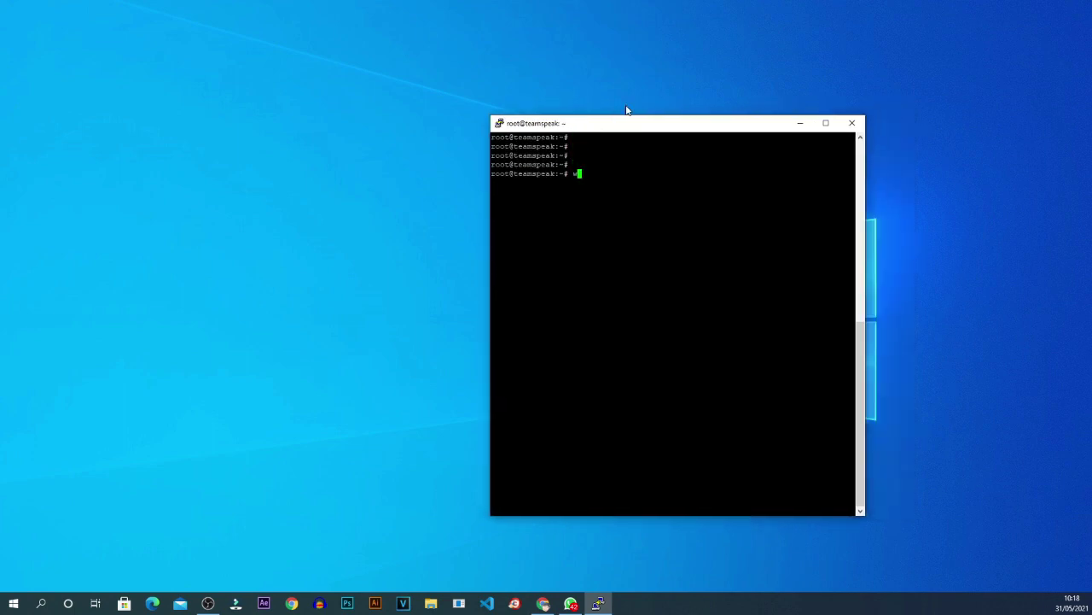
type("get")
left_click_drag(626, 128, 527, 118)
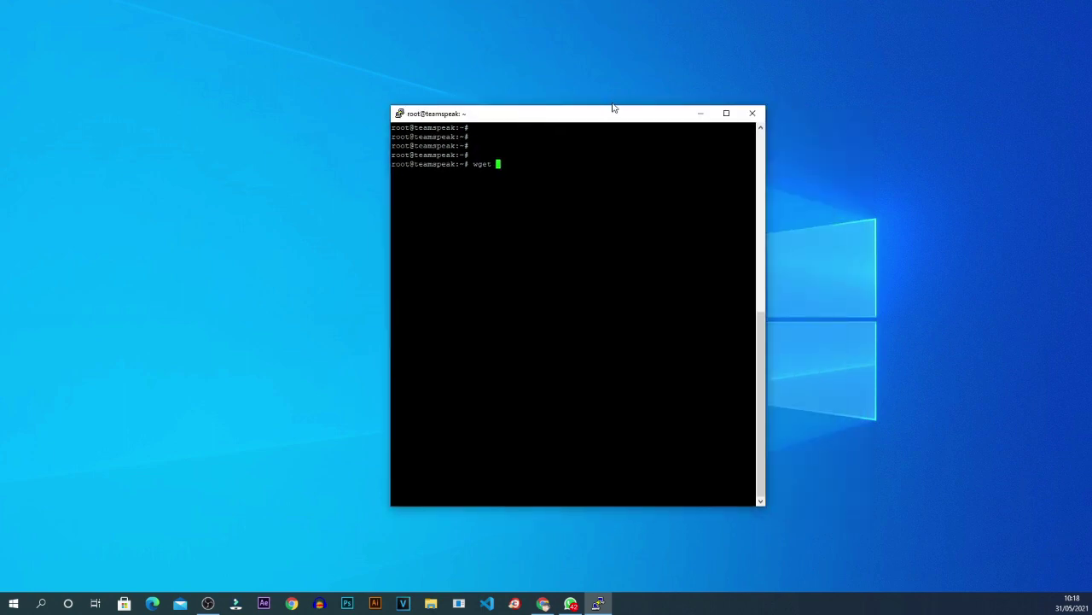
left_click_drag(606, 116, 530, 89)
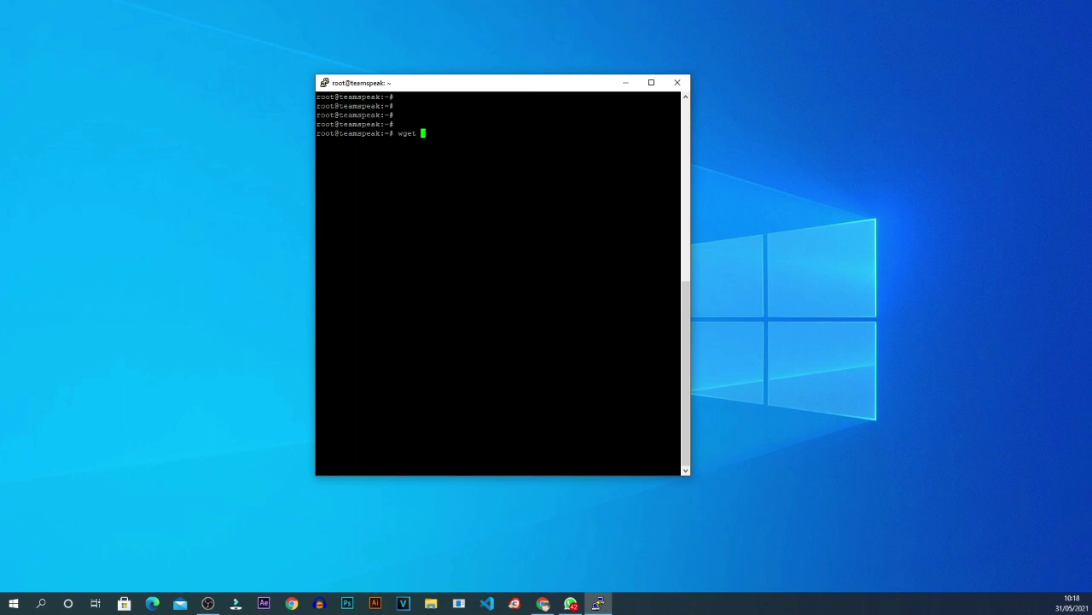
key("shift+Insert")
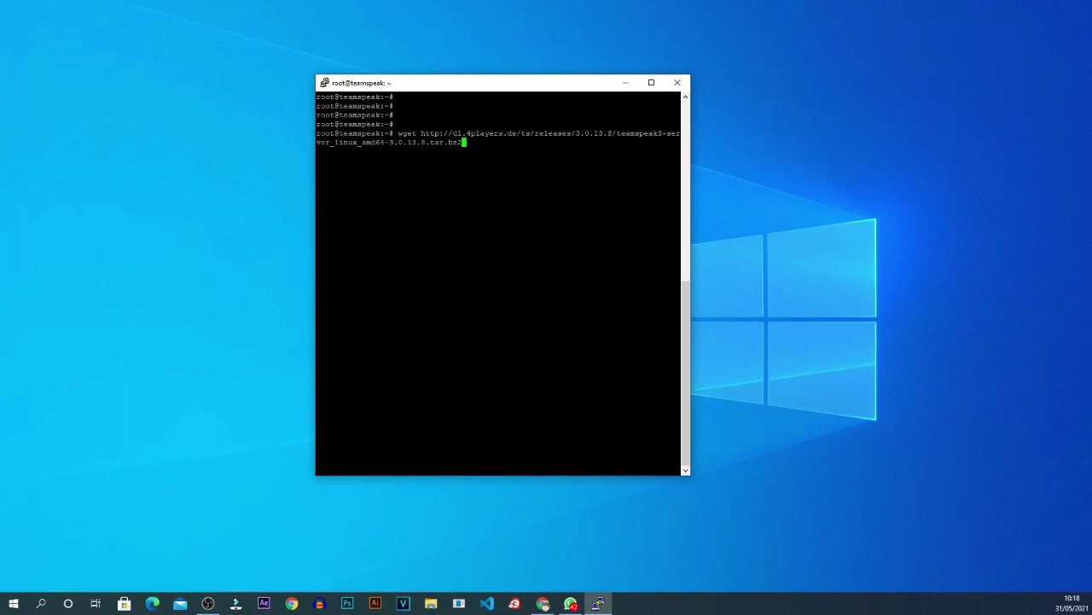
key("Return")
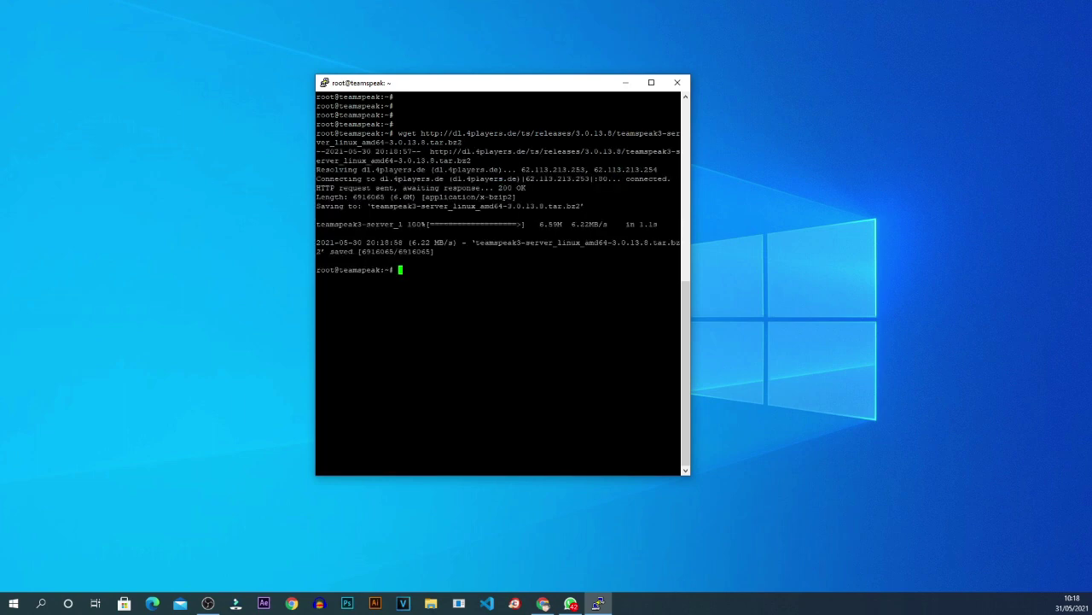
type("ls")
key("Return")
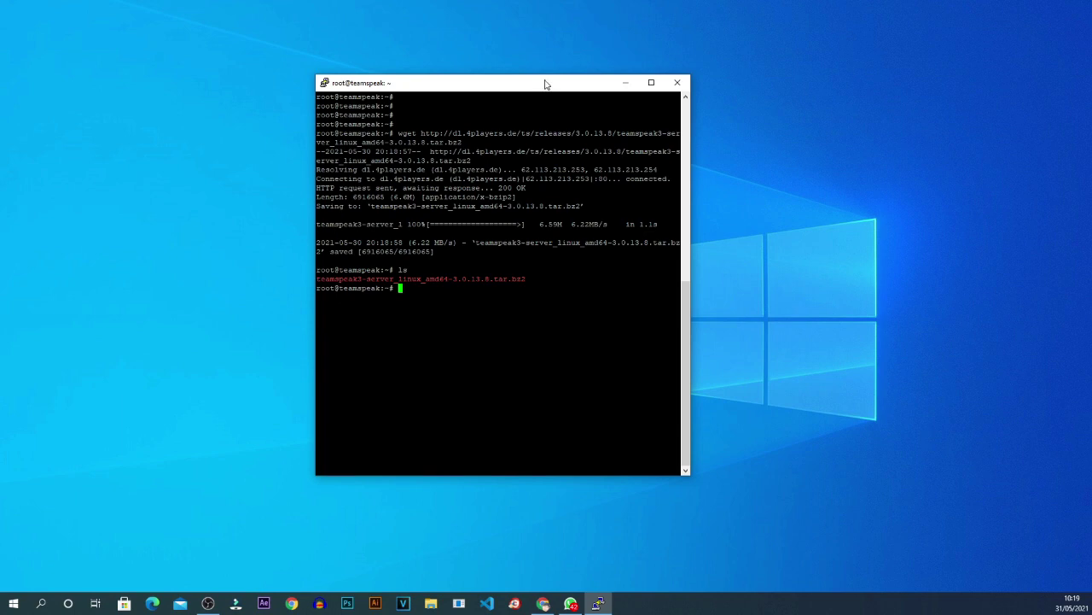
left_click_drag(547, 83, 547, 69)
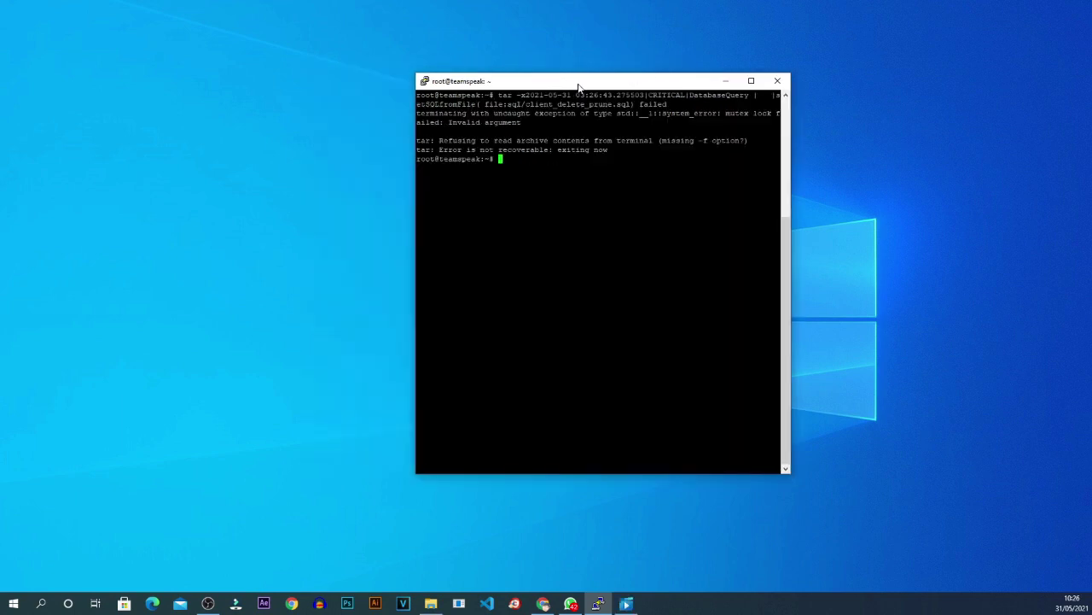
Extract the archive with tar -xf and list the resulting files.
type("tar ")
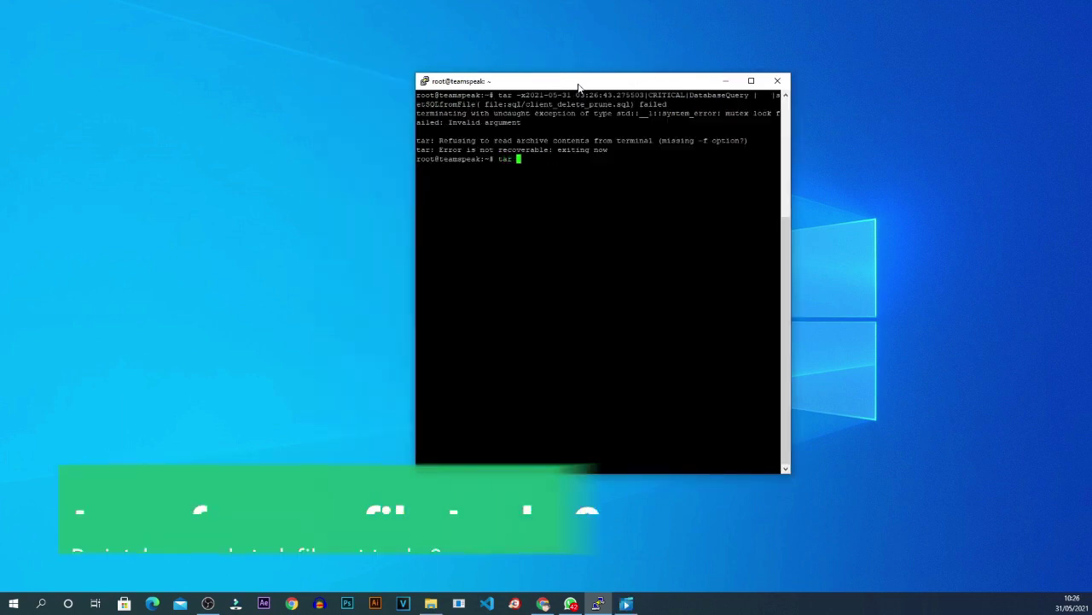
type("-xf ")
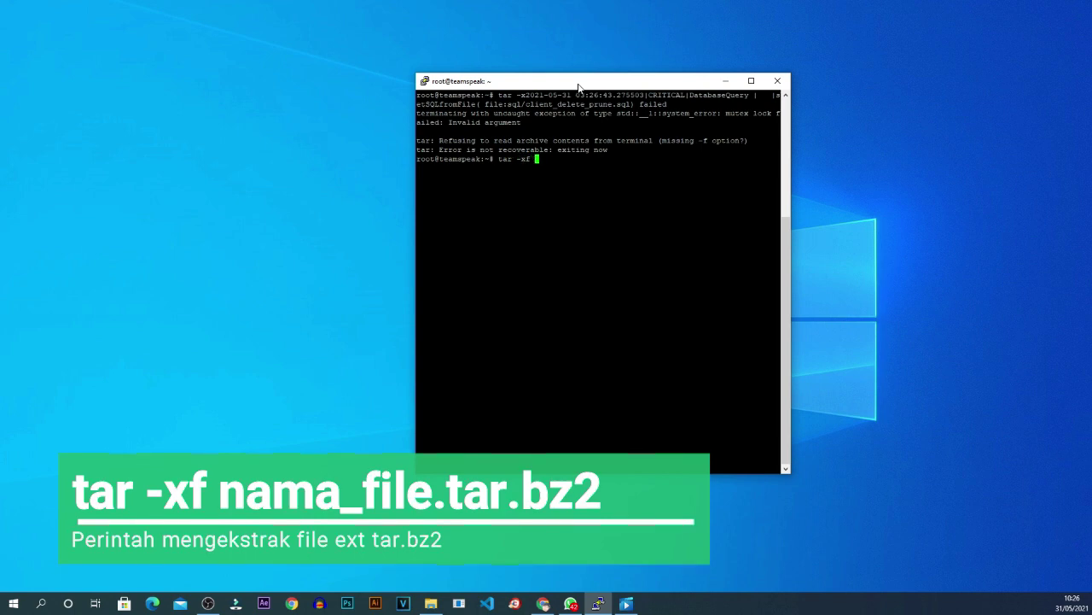
type("t")
key("Tab")
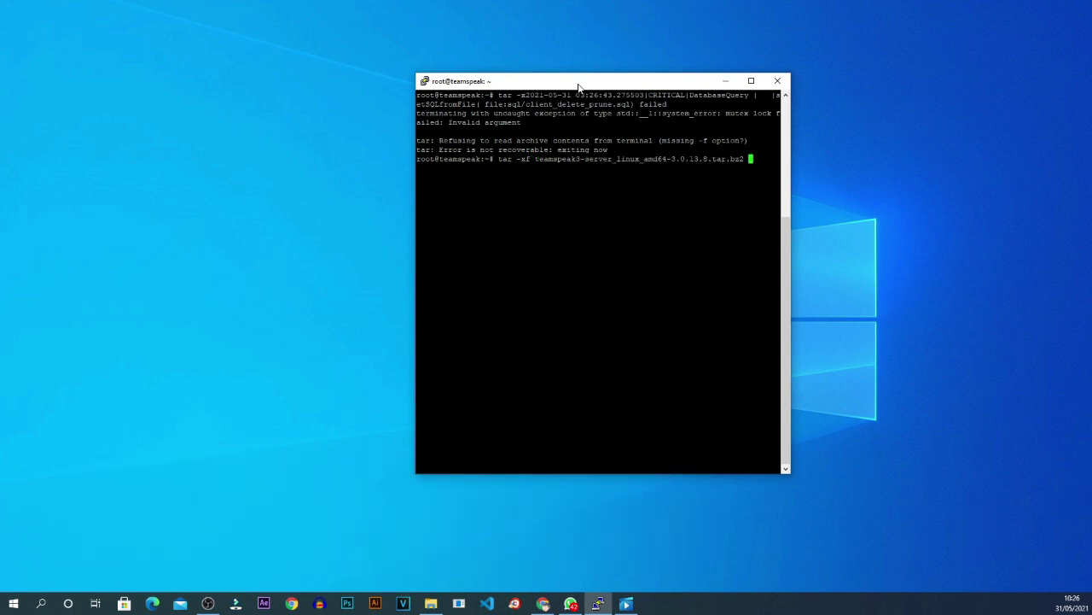
key("Return")
key("BackSpace")
type("s")
key("Return")
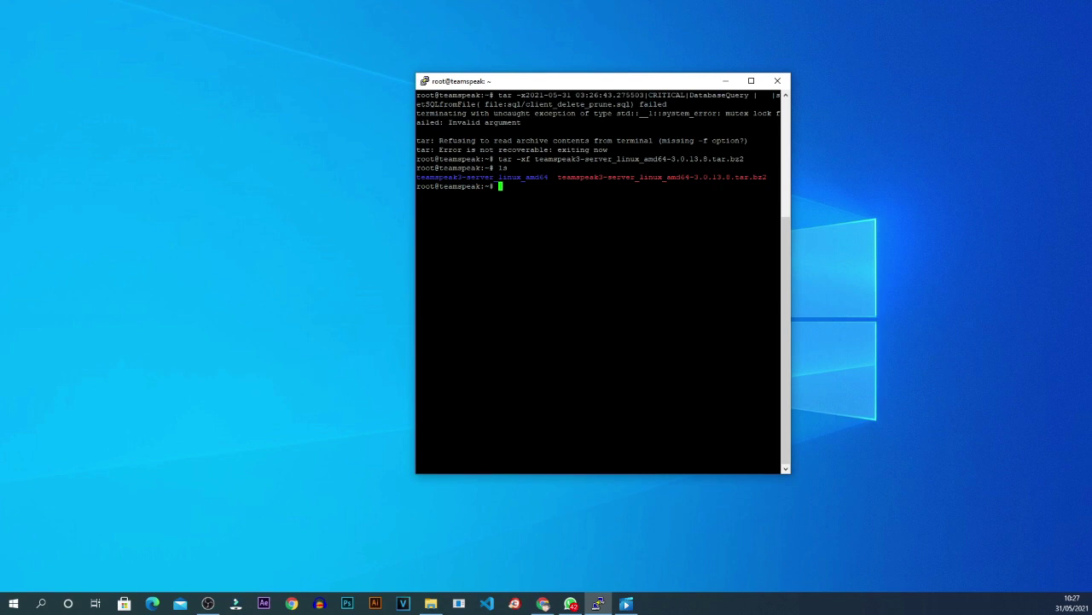
Enter the teamspeak3-server_linux_amd64 folder and list its contents.
left_click_drag(546, 82, 498, 103)
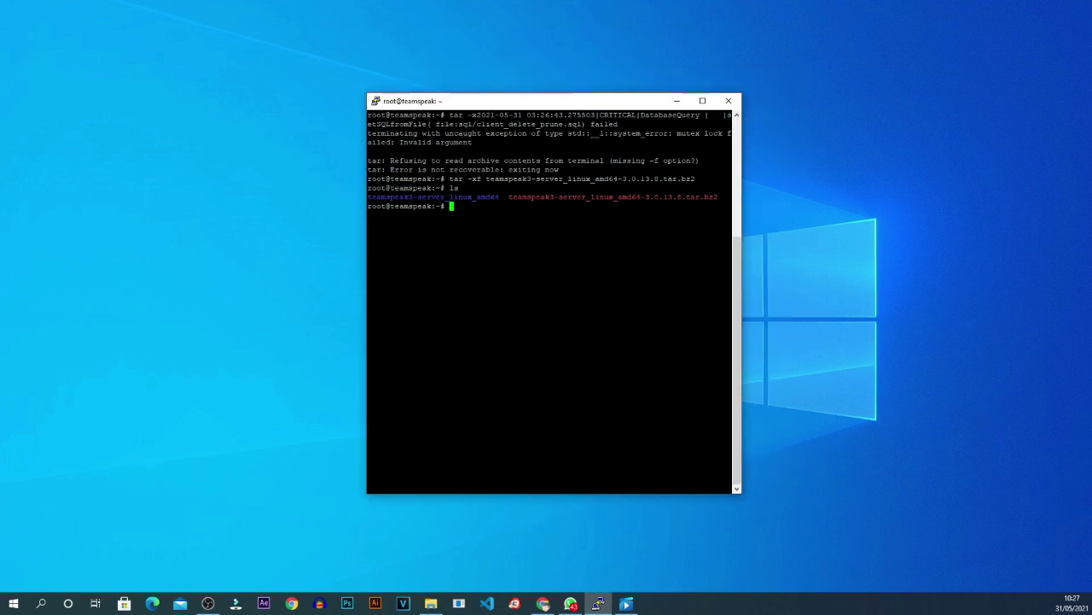
type("cd tea")
key("Tab")
key("Return")
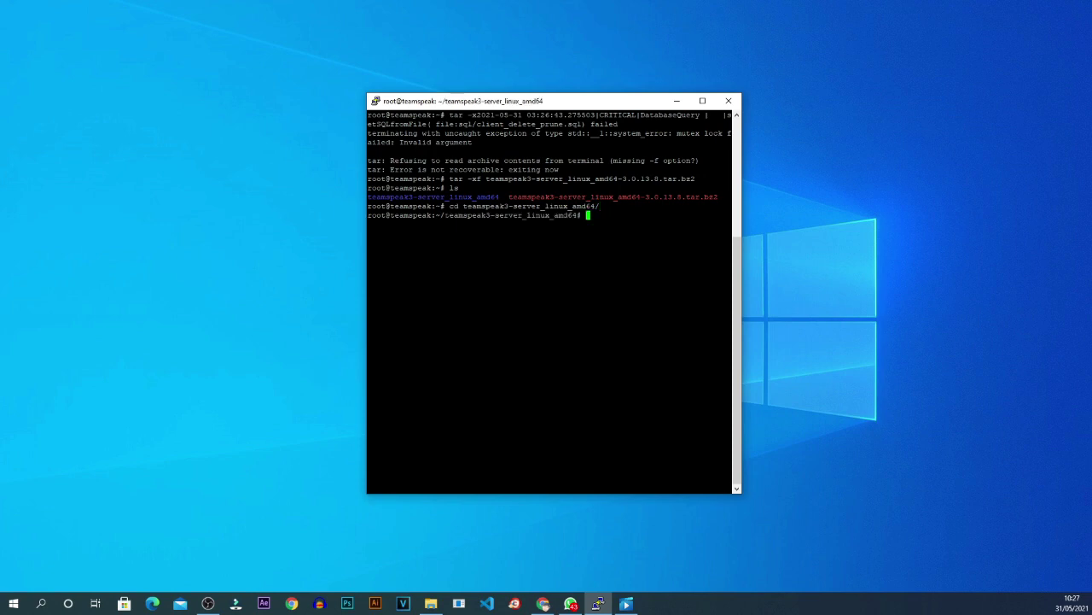
type("ls")
key("Return")
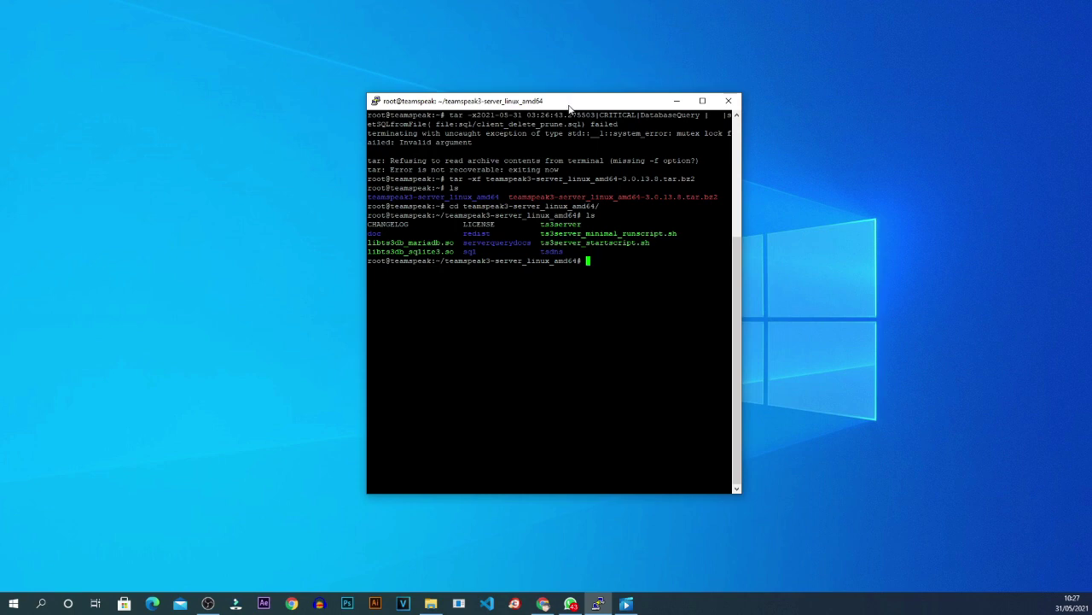
left_click_drag(570, 105, 505, 124)
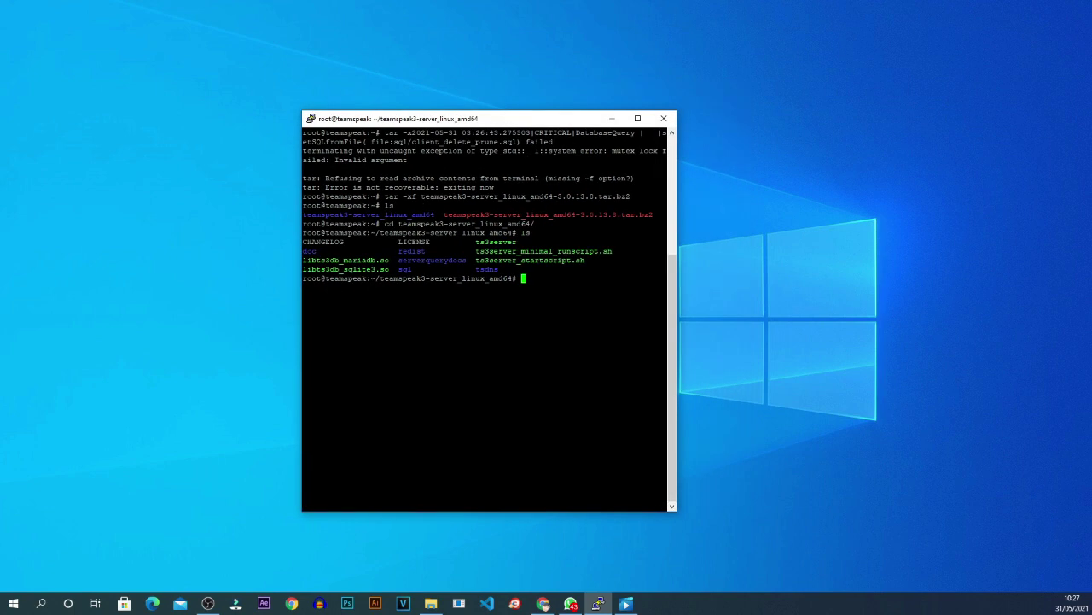
Run ./ts3server_startscript.sh without arguments to see its start/stop/restart/status options.
type("./ts3")
key("Tab")
type("_s")
key("Tab")
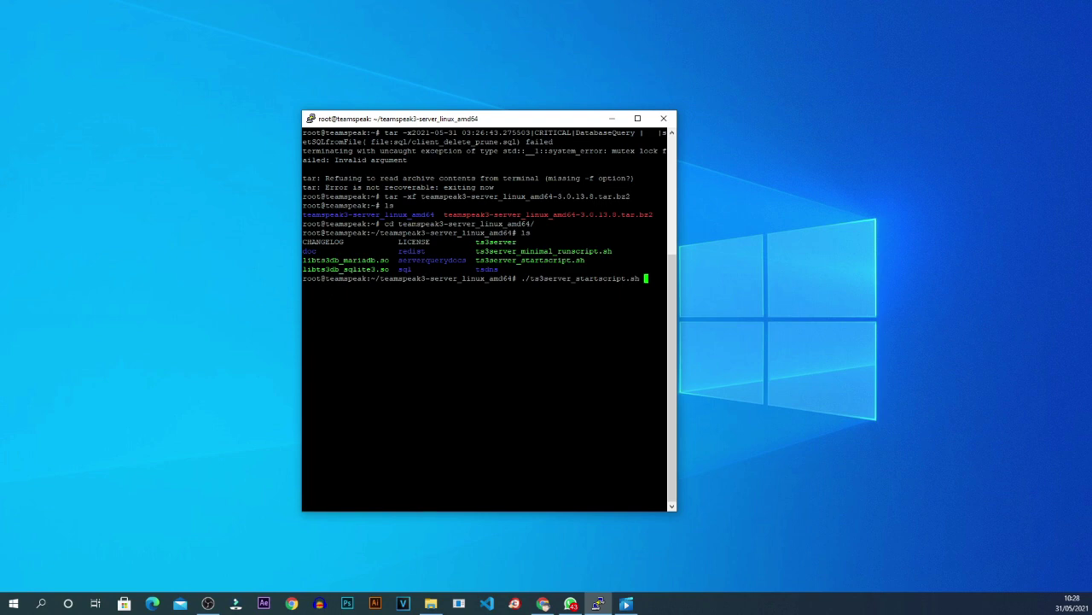
key("Return")
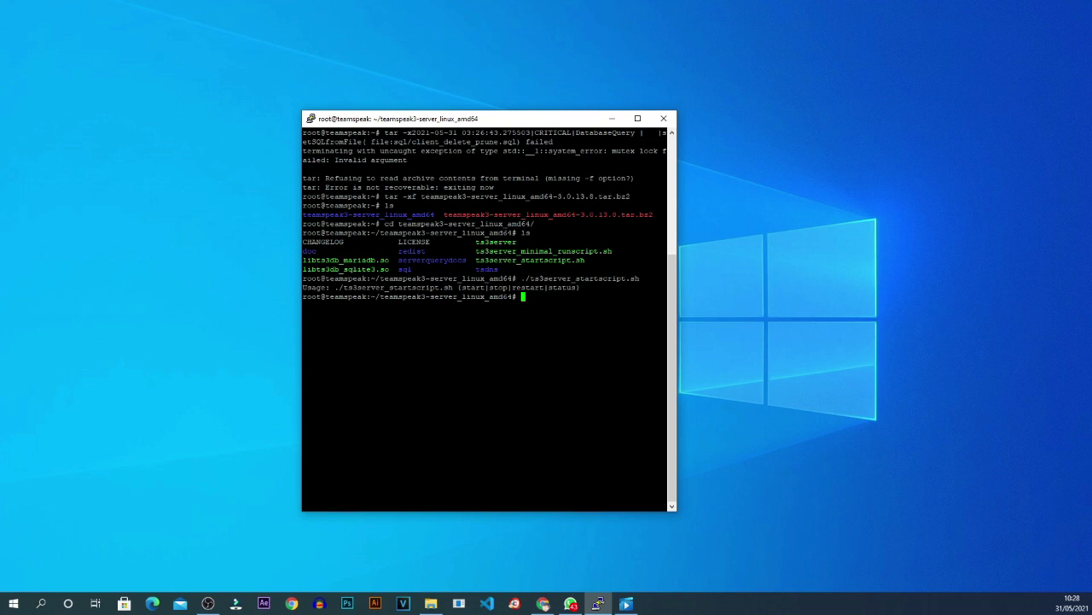
Re-enter the start script command at the prompt with the start option.
left_click_drag(521, 278, 640, 279)
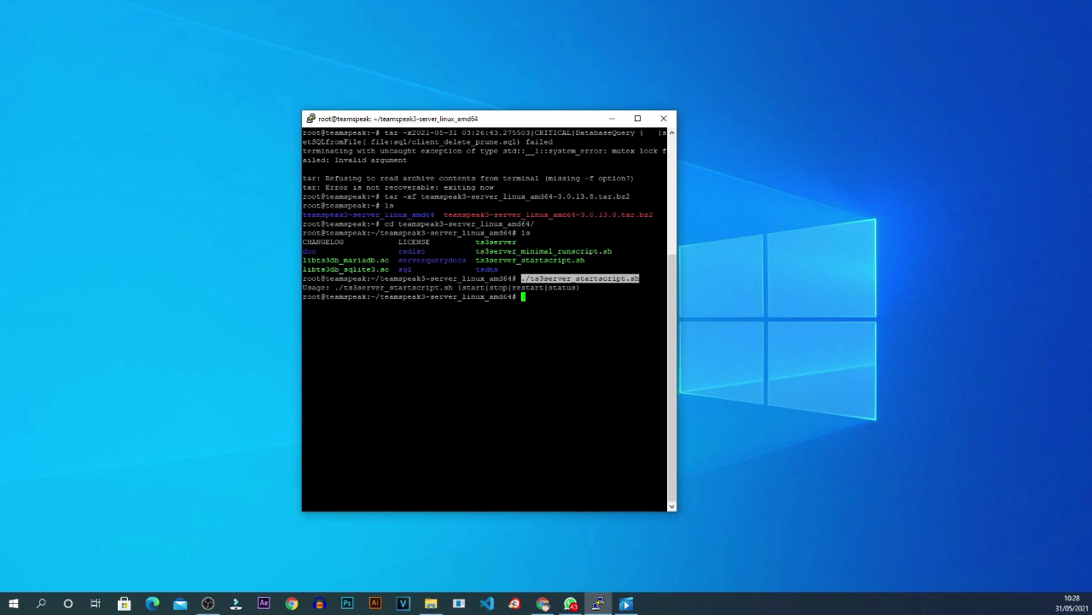
key("shift+Insert")
type("start")
Launch the server, copy the serveradmin account lines, and place a blank Notepad beside PuTTY.
key("Return")
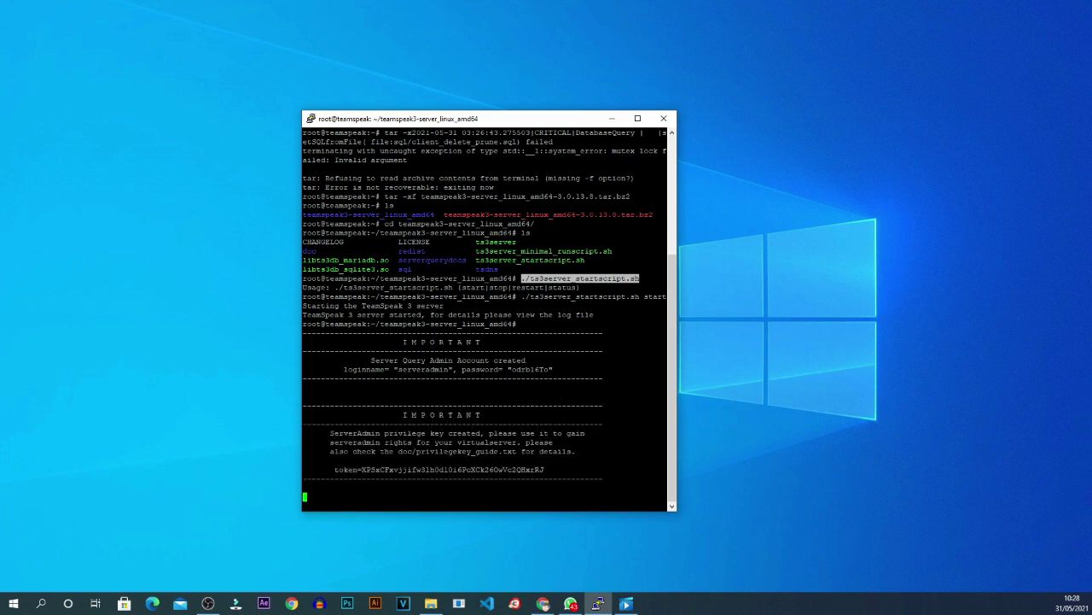
scroll(489, 312, "up", 6)
scroll(489, 311, "down", 6)
left_click_drag(365, 360, 60, 373)
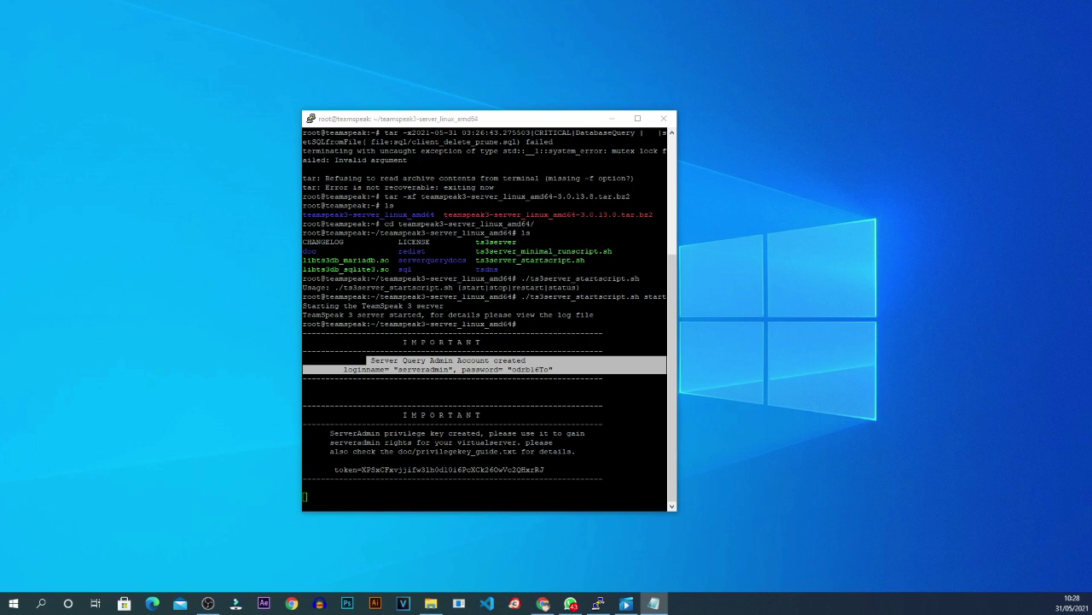
left_click_drag(312, 167, 909, 121)
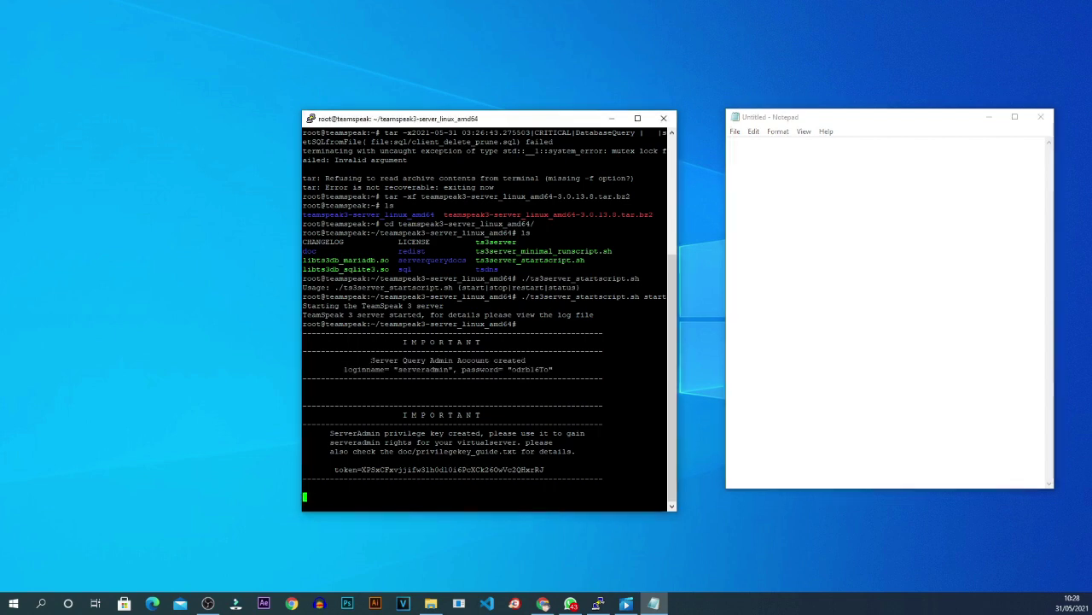
Paste the serveradmin login and password into Notepad, putting loginname on its own line.
left_click(373, 358)
left_click_drag(371, 361, 556, 368)
key("super+c")
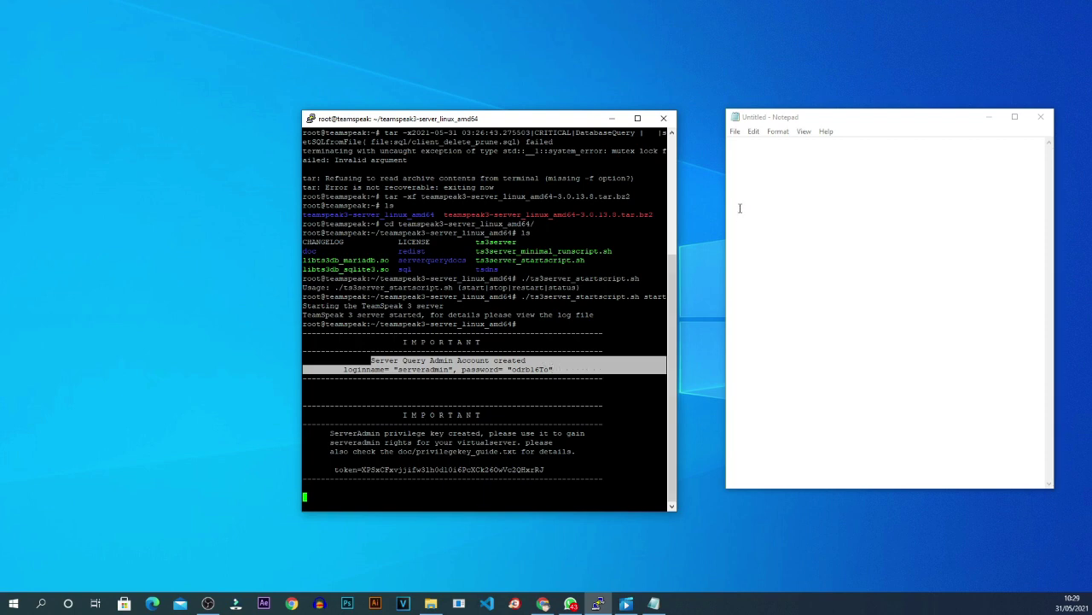
left_click(751, 150)
right_click(752, 151)
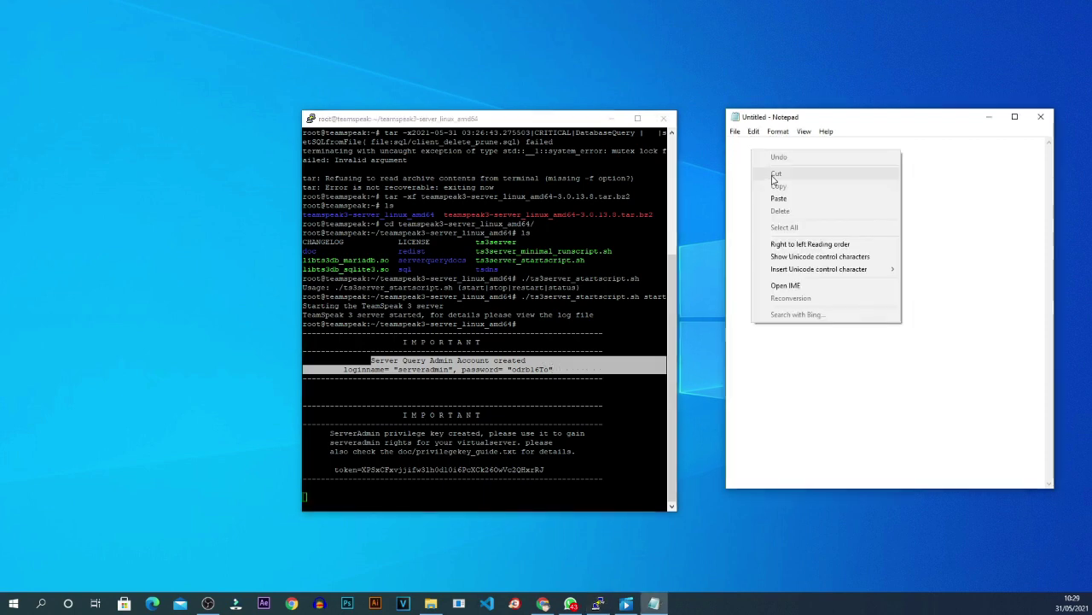
left_click(778, 198)
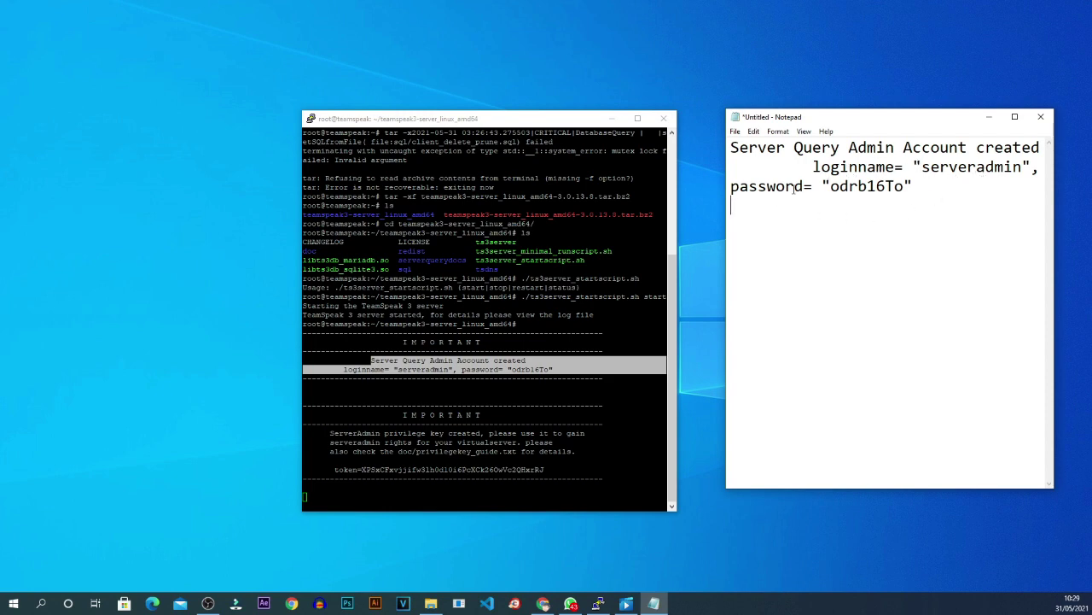
left_click(813, 166)
key("BackSpace")
key("BackSpace")
key("BackSpace")
key("BackSpace")
key("BackSpace")
key("BackSpace")
key("BackSpace")
key("BackSpace")
key("BackSpace")
key("BackSpace")
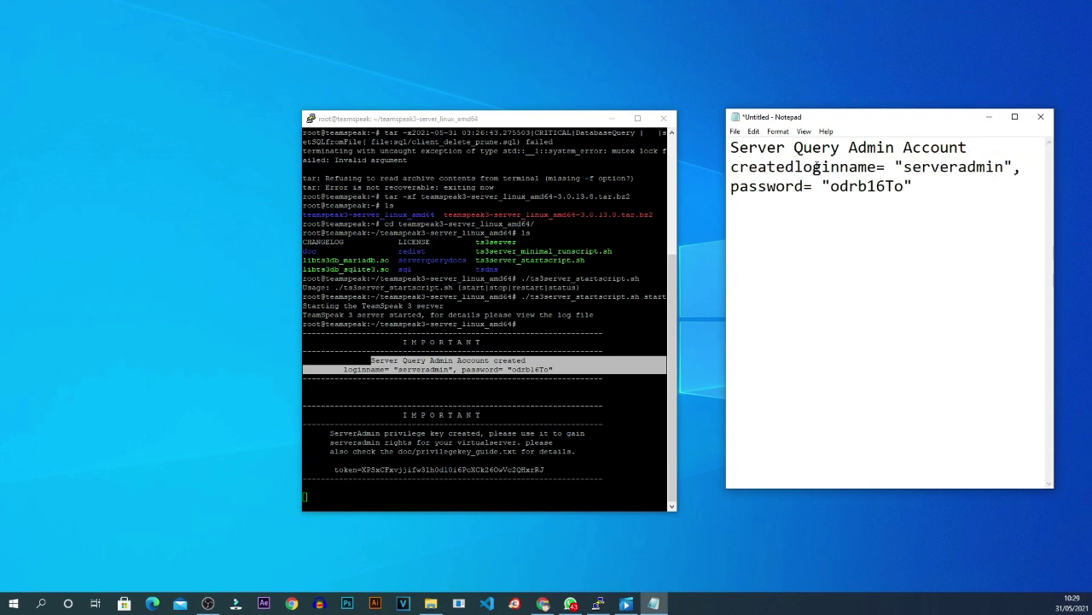
key("Return")
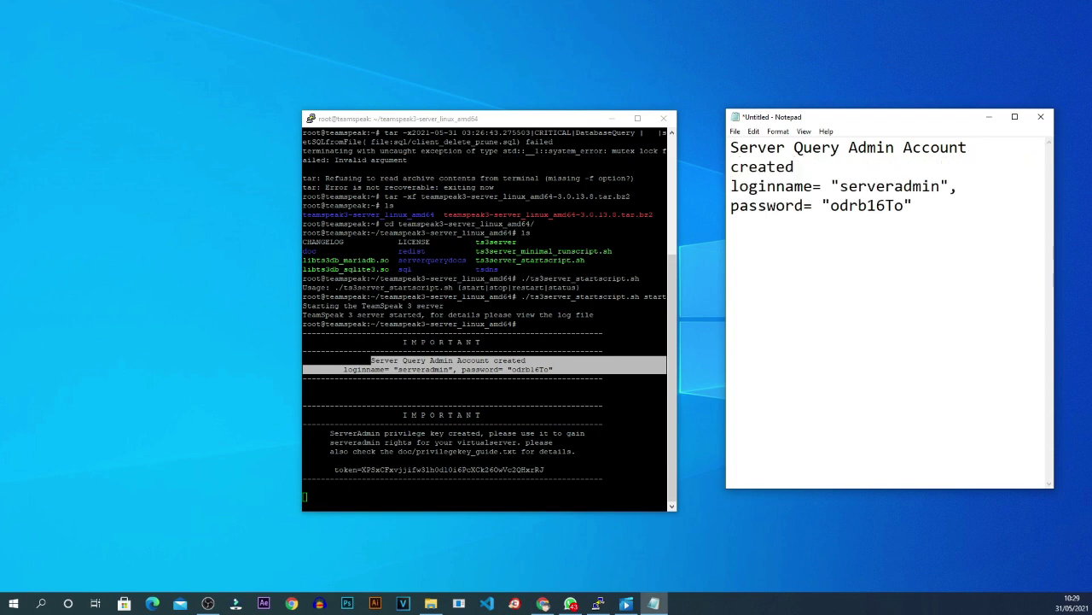
Copy the privilege key token line into the note below the password.
left_click_drag(331, 469, 543, 469)
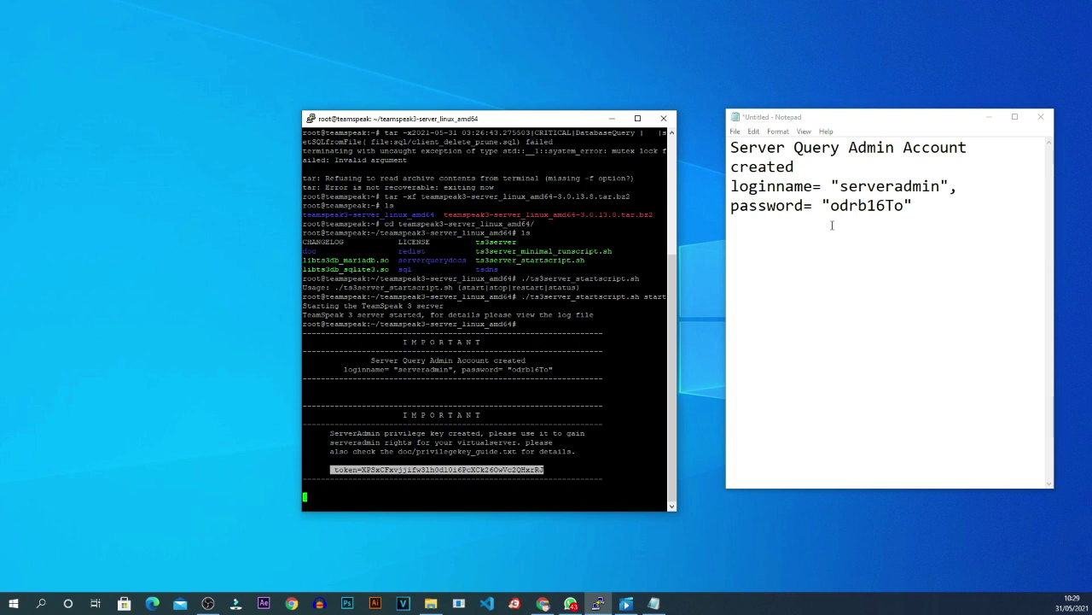
left_click(940, 205)
key("Return")
key("Return")
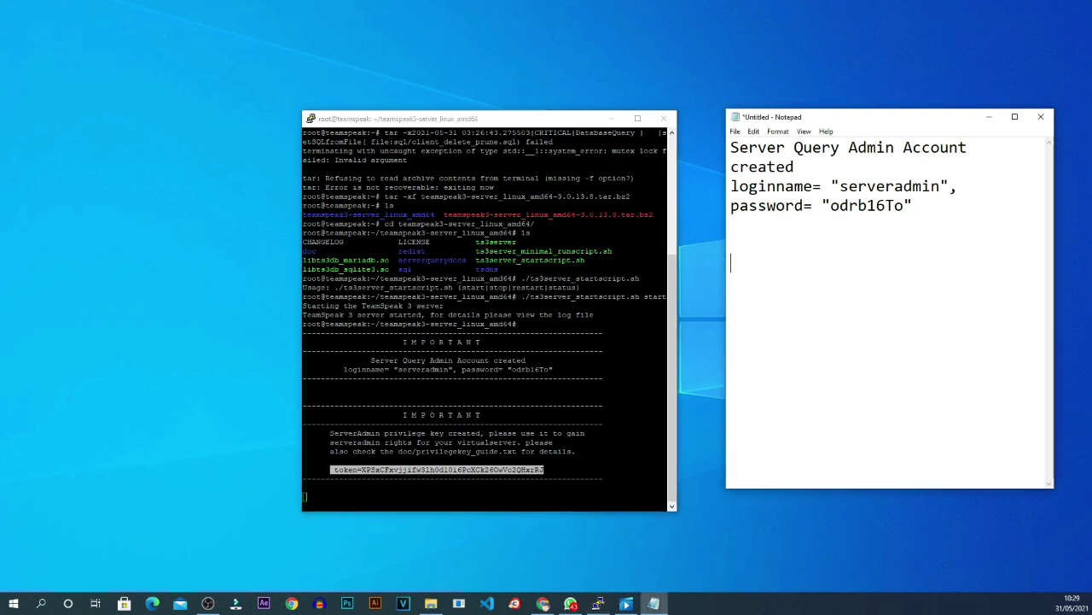
key("Return")
key("ctrl+v")
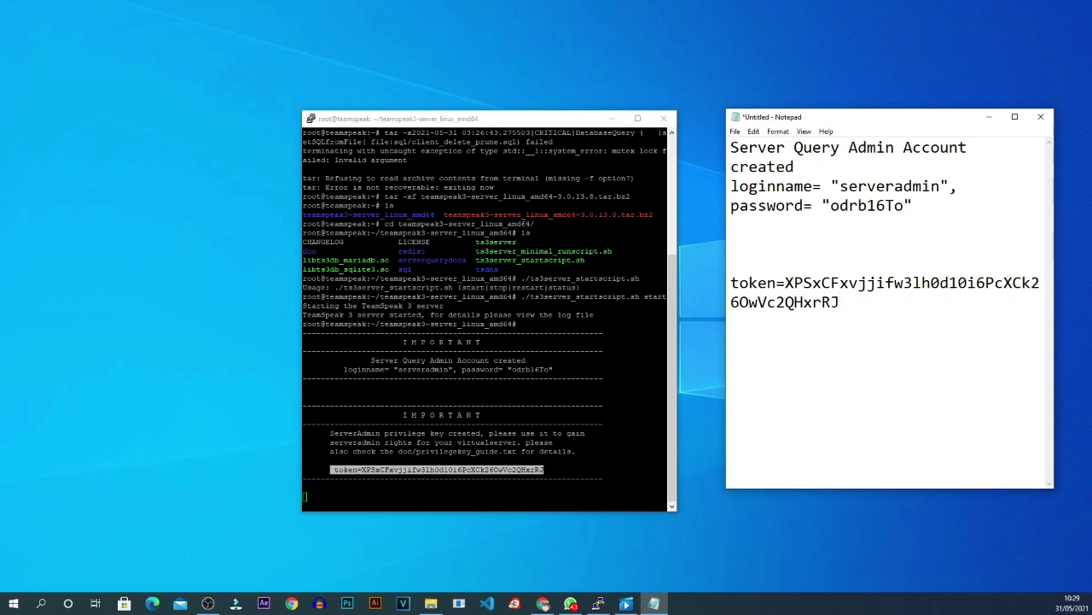
key("alt+Tab")
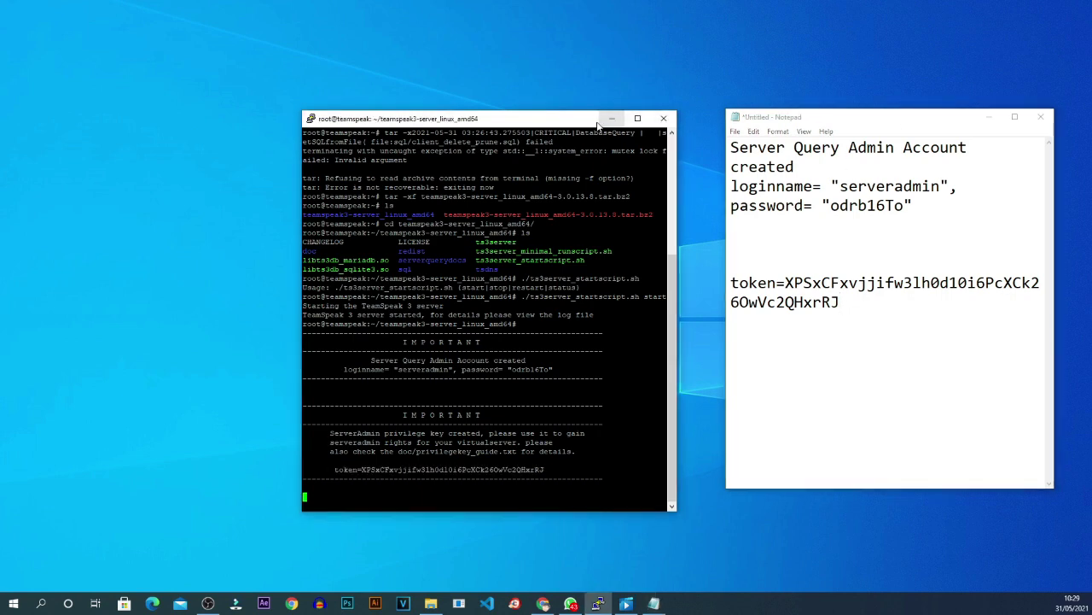
left_click_drag(598, 123, 585, 85)
key("Return")
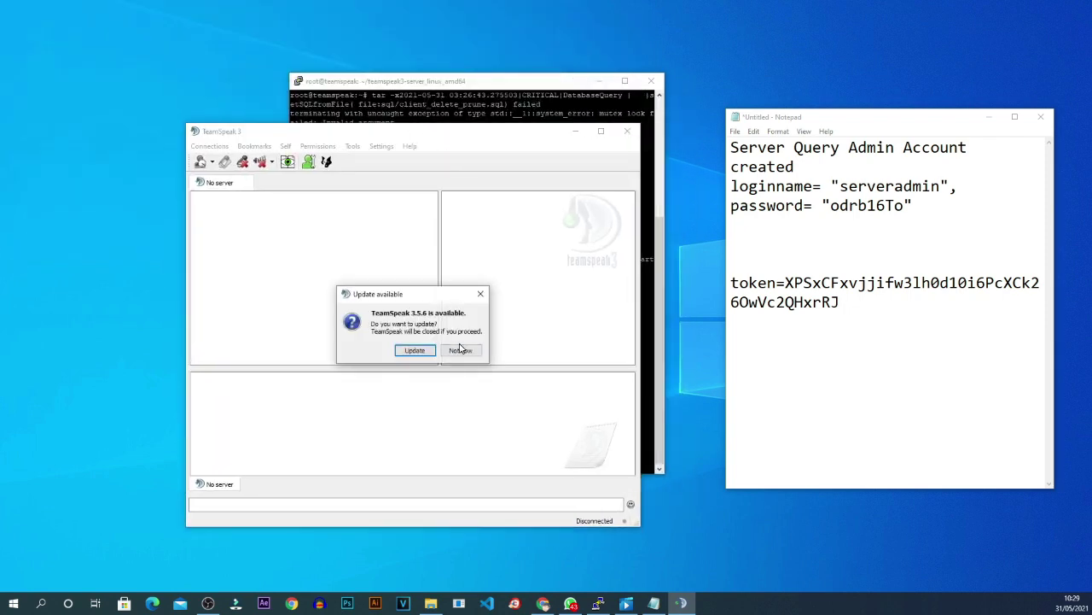
Decline the TeamSpeak client update with Not now and bring PuTTY forward.
left_click(460, 350)
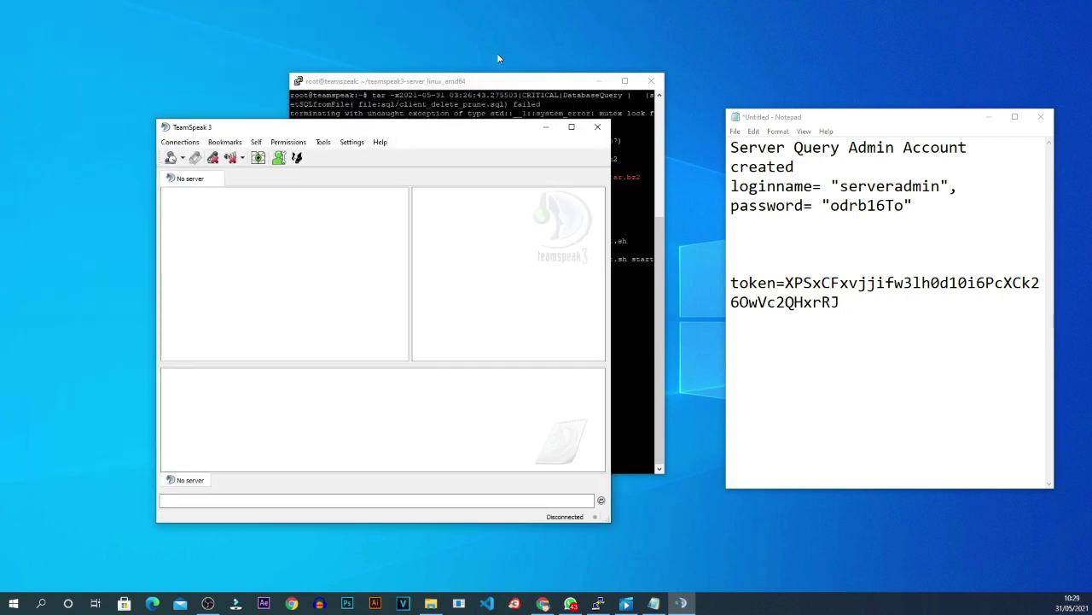
left_click(499, 82)
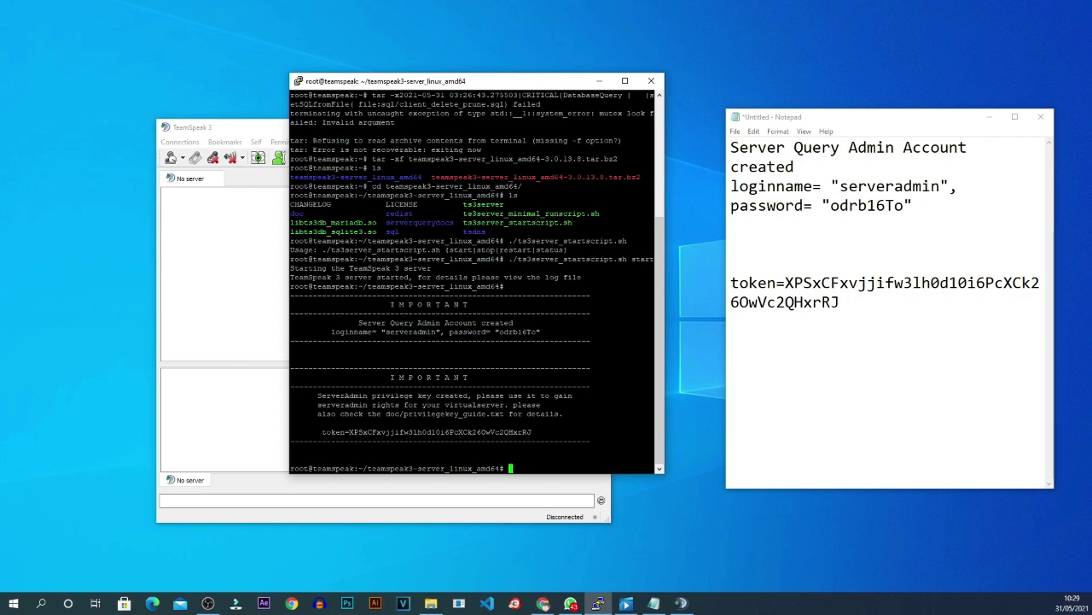
Run ifconfig after ipconfig fails and copy the eth0 address 199.101.186.111.
type("ipconfig")
key("Return")
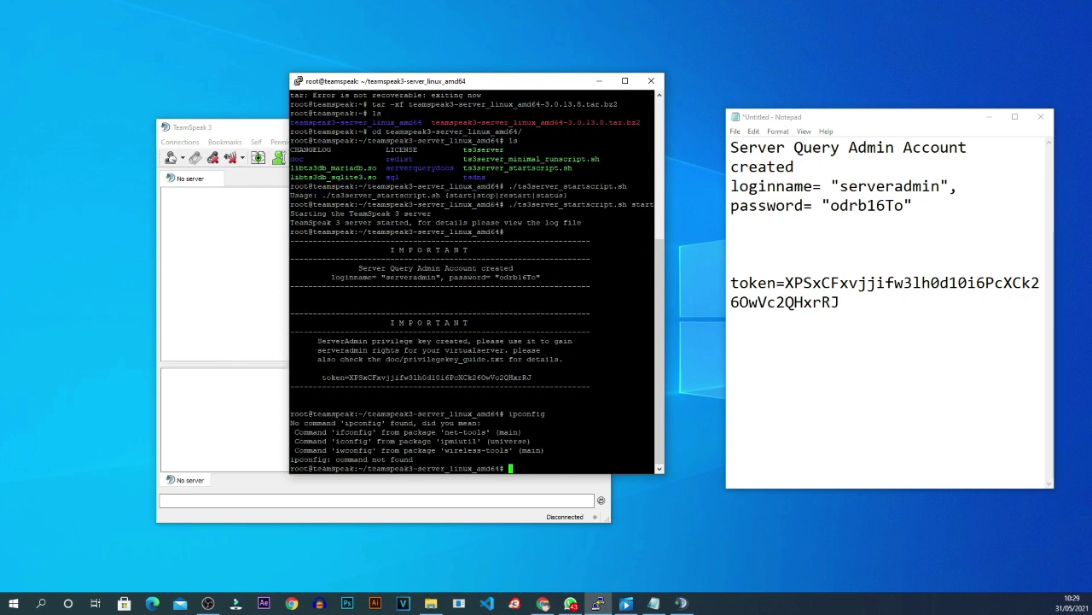
type("ifc")
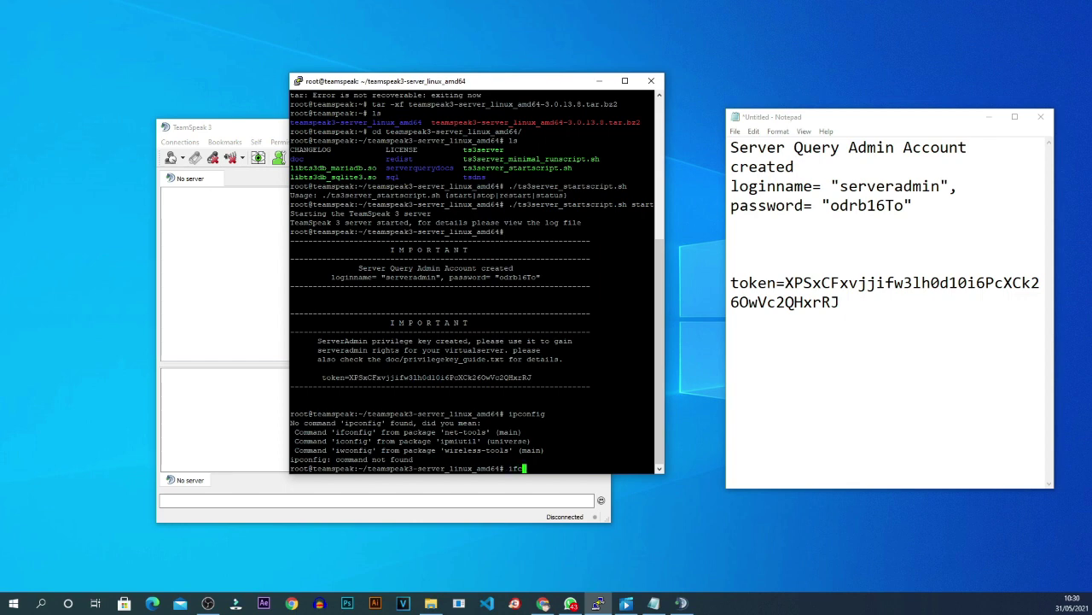
type("onfig")
key("Return")
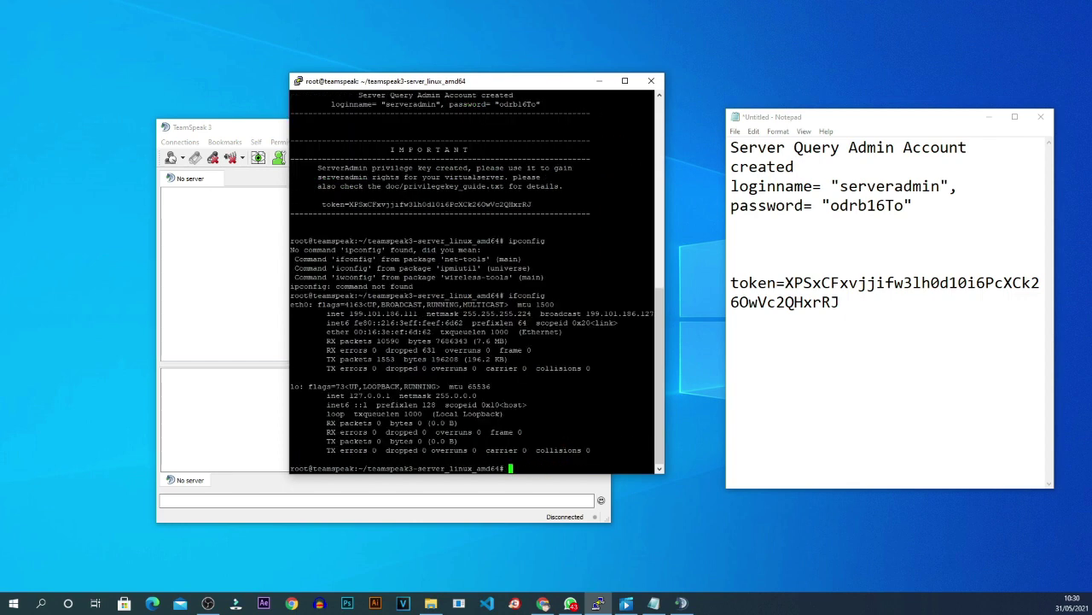
left_click_drag(349, 313, 419, 313)
key("super+c")
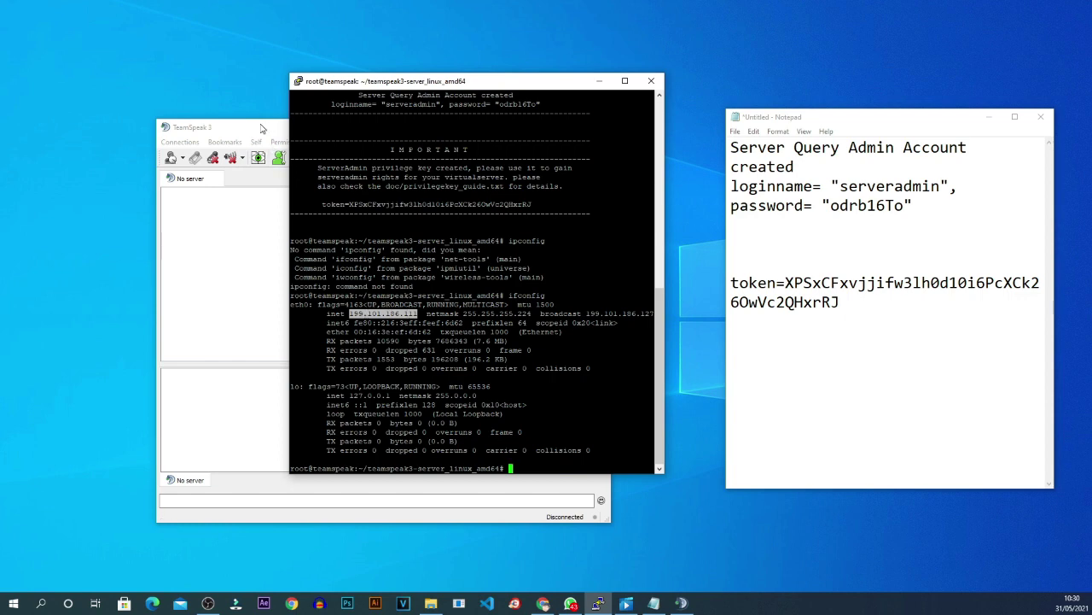
left_click(262, 128)
Open the Connect form and paste 199.101.186.111 as the Server Address.
left_click(179, 142)
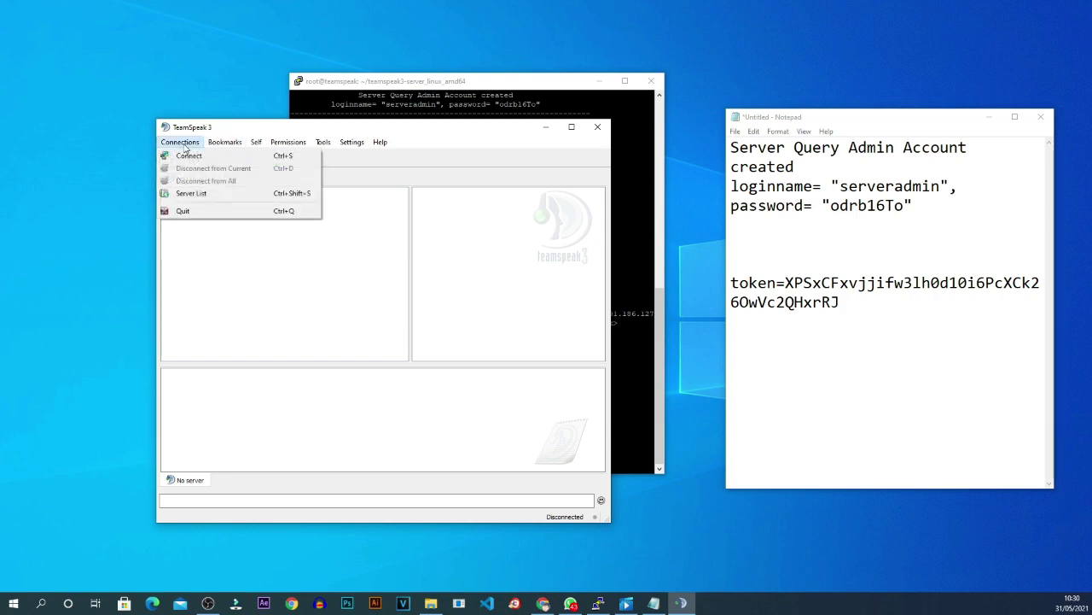
left_click(187, 157)
left_click_drag(337, 273, 228, 274)
right_click(273, 273)
left_click(304, 336)
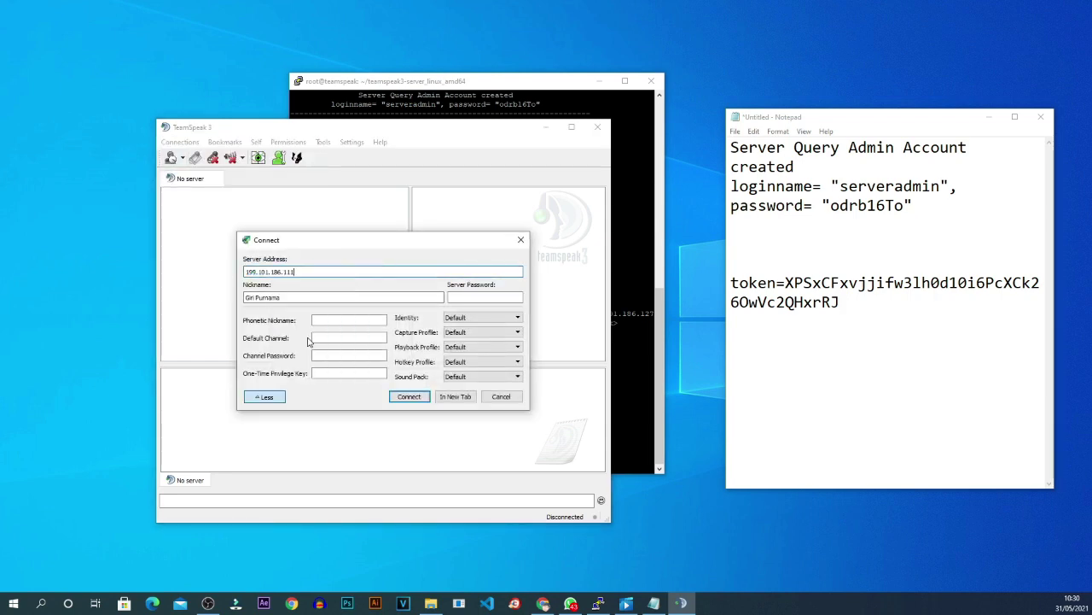
Connect to the server and select the privilege key token in the note.
left_click_drag(363, 242, 367, 180)
left_click(413, 334)
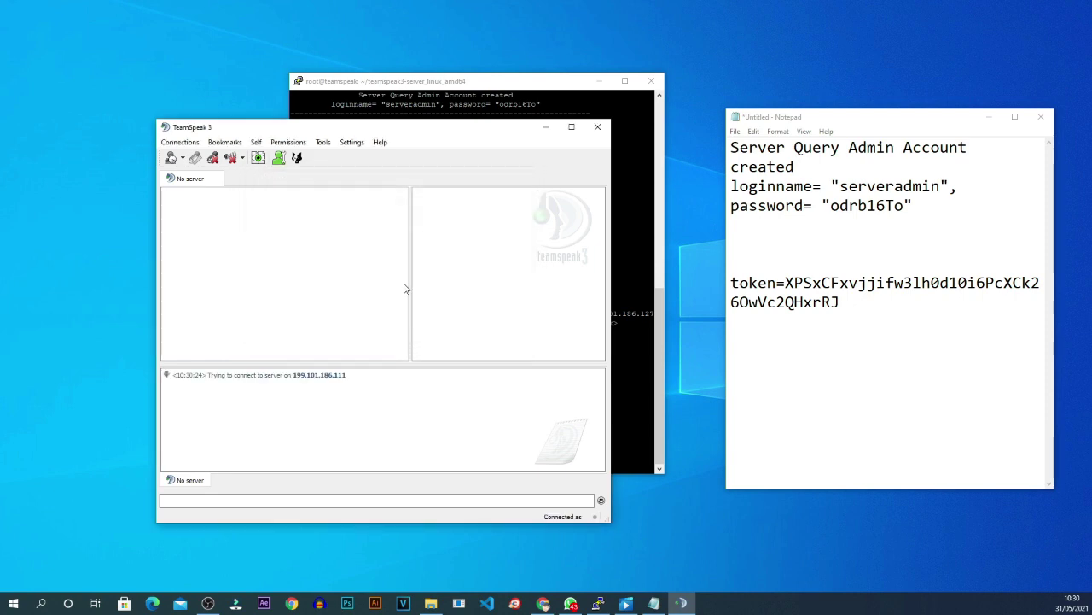
left_click(354, 349)
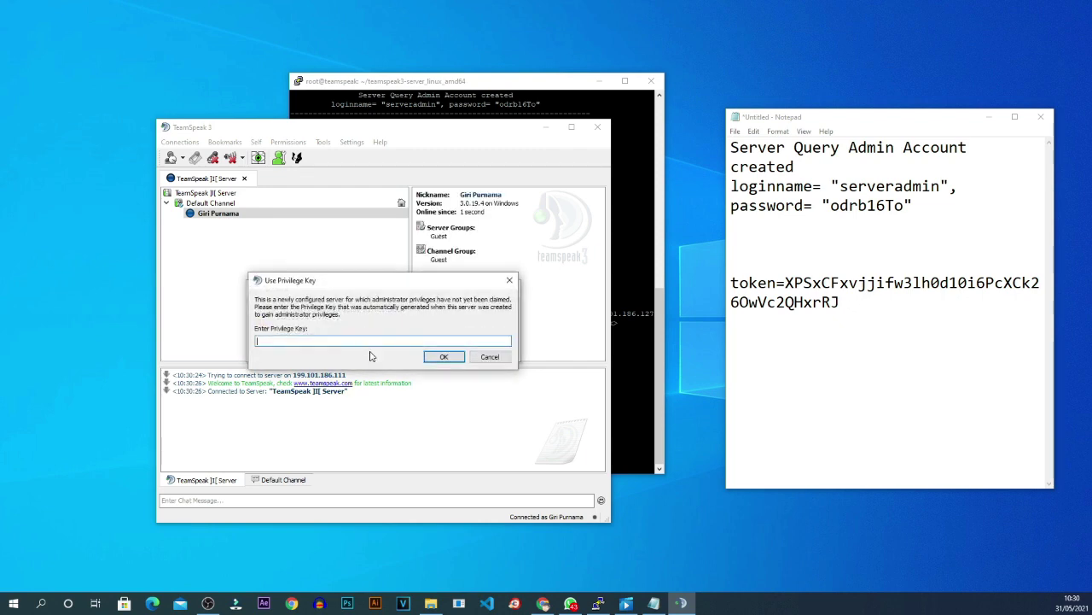
left_click_drag(388, 279, 469, 191)
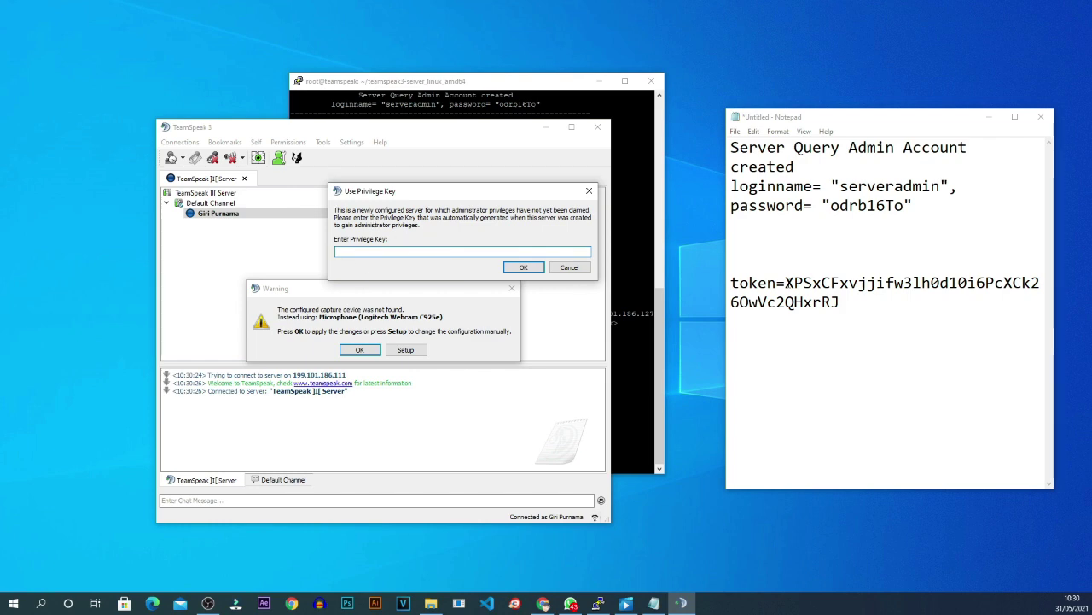
left_click_drag(785, 283, 841, 301)
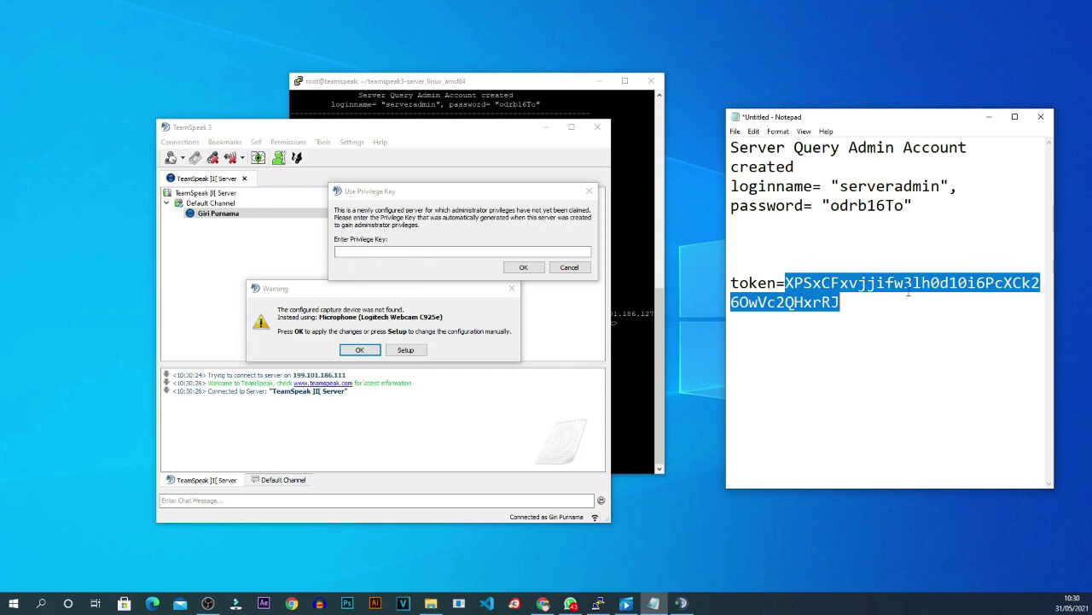
Copy the privilege key token into the key prompt and submit it to become Server Admin.
right_click(821, 280)
left_click(854, 314)
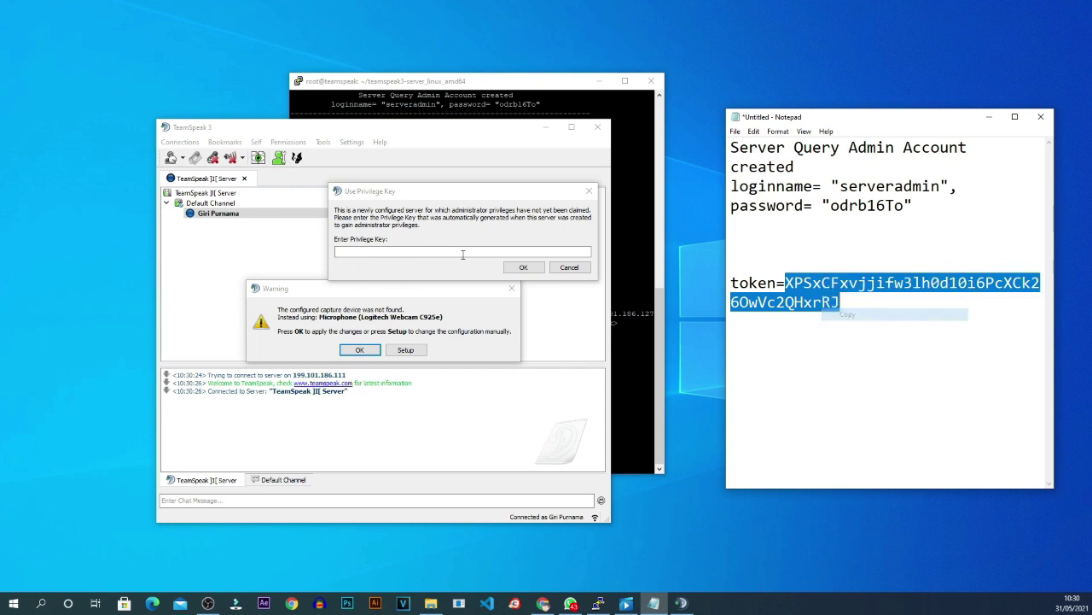
left_click(453, 253)
right_click(453, 253)
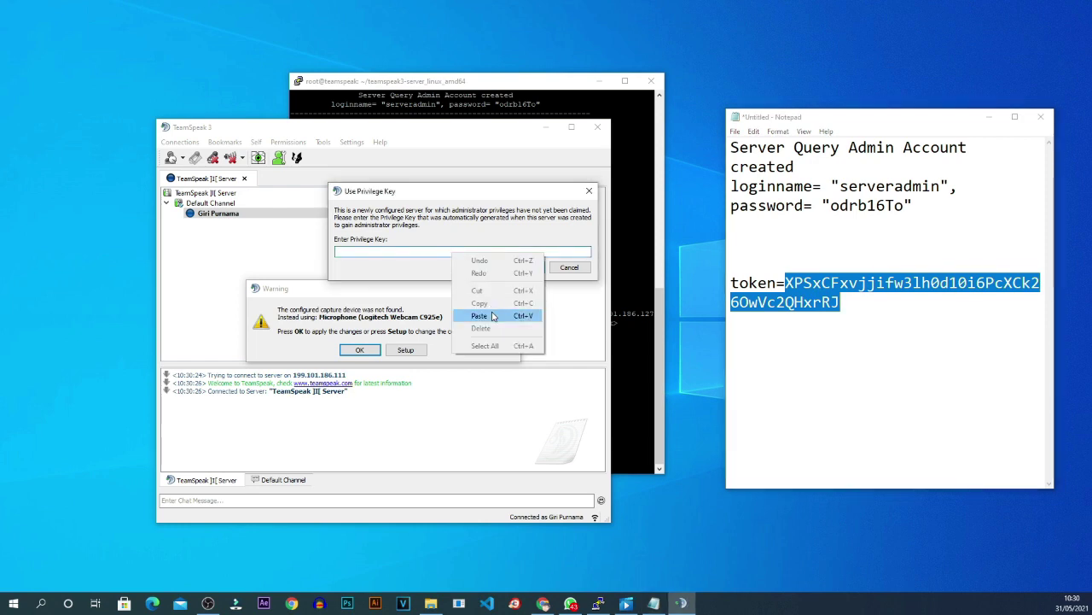
left_click(498, 310)
left_click(523, 267)
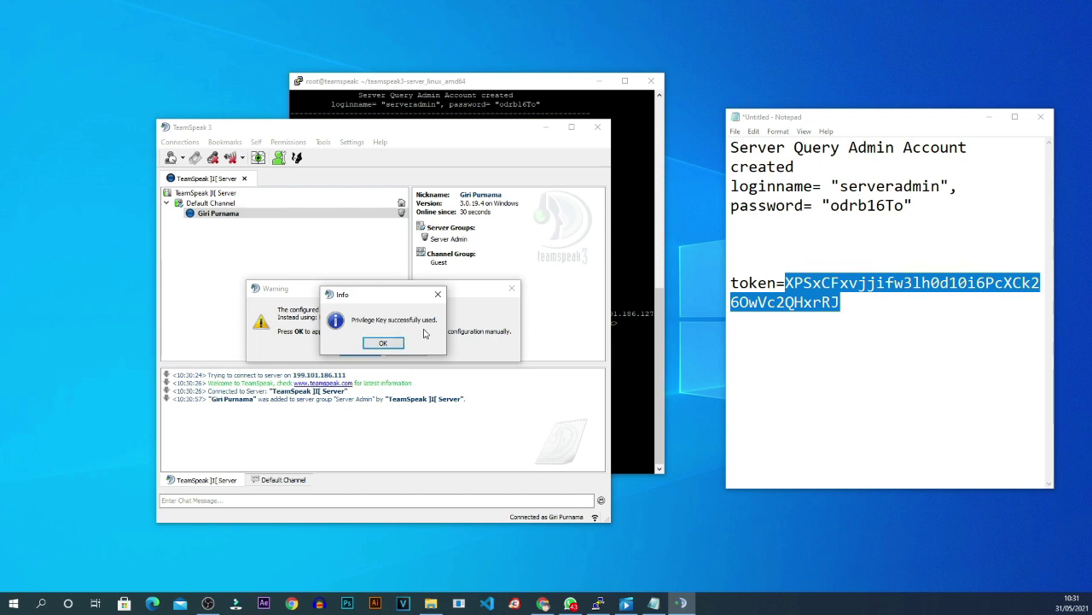
left_click(383, 342)
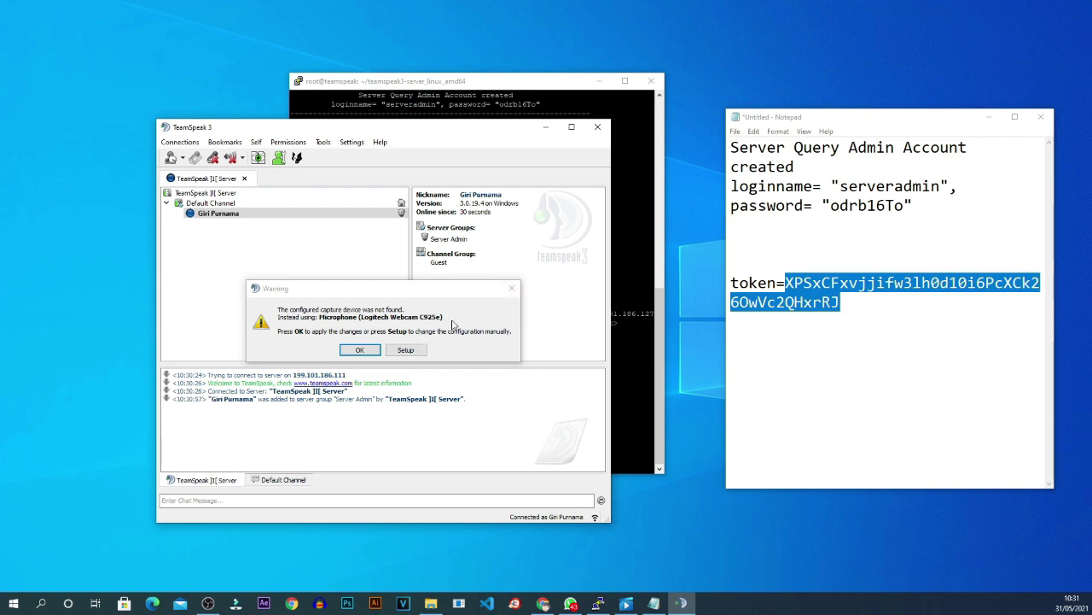
left_click(511, 289)
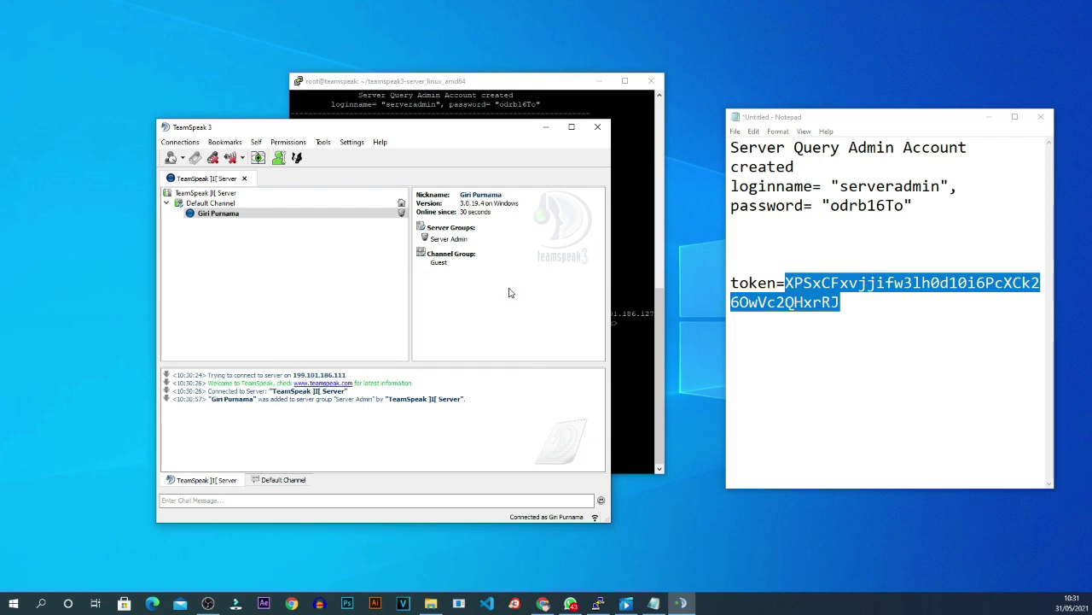
View the Default Channel, user and server details, then move the TeamSpeak window aside.
left_click(209, 203)
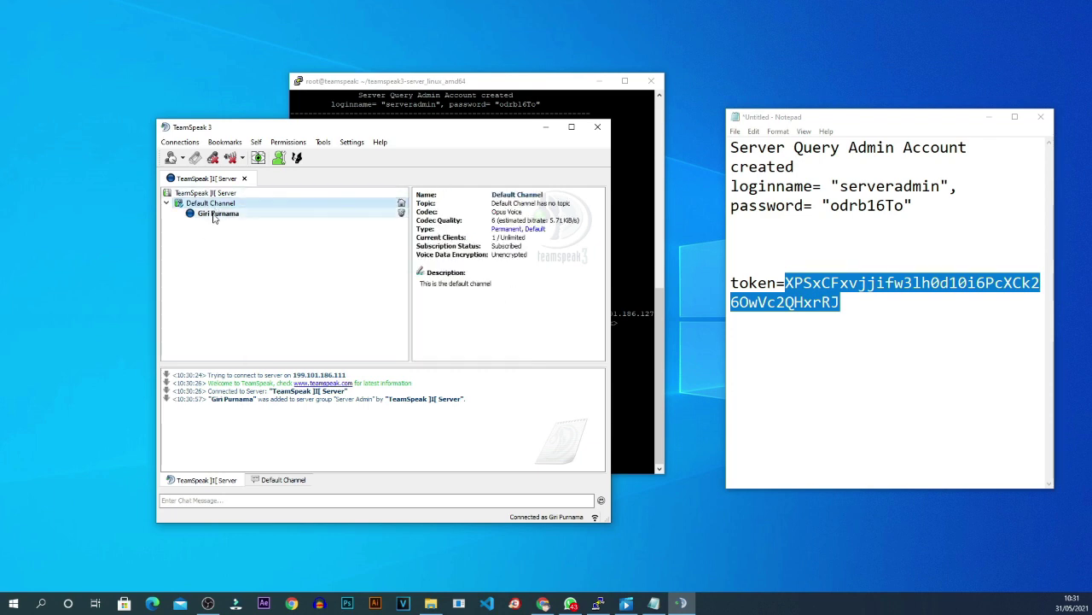
left_click(213, 213)
left_click(214, 195)
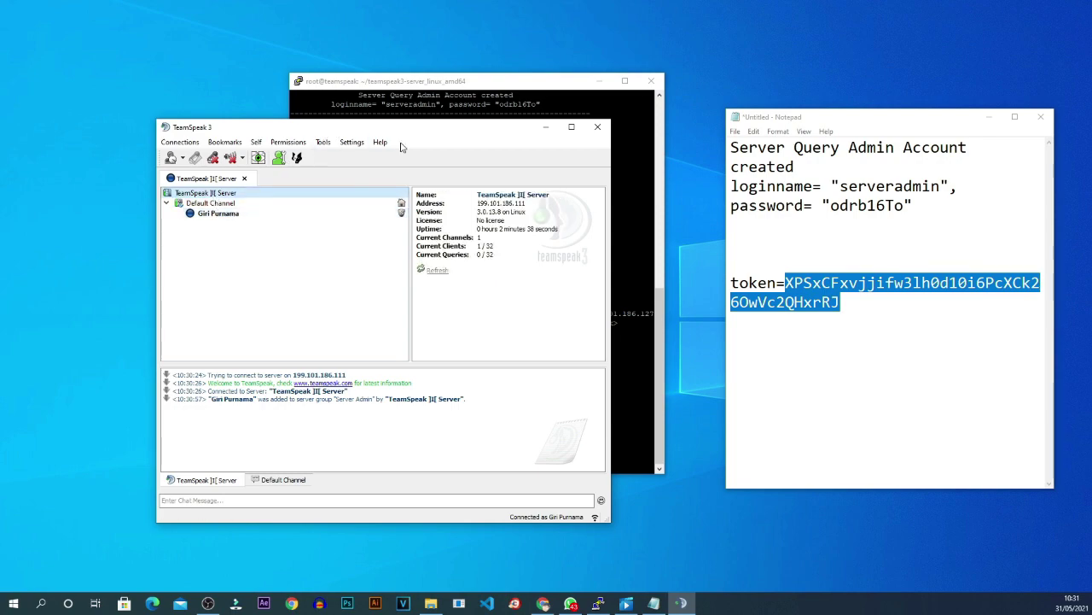
left_click_drag(440, 127, 394, 110)
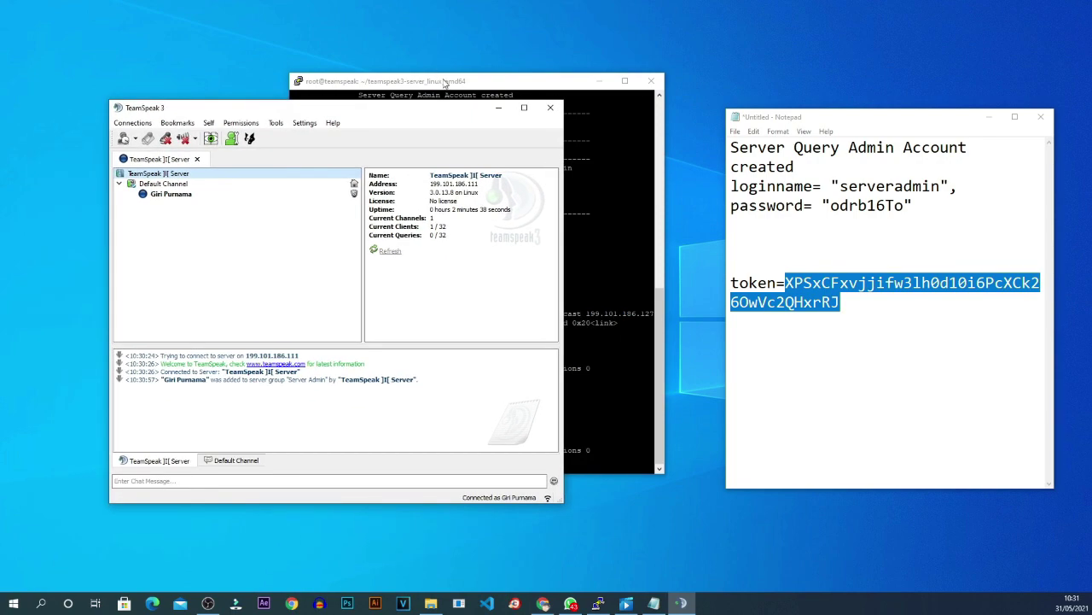
left_click_drag(447, 81, 467, 79)
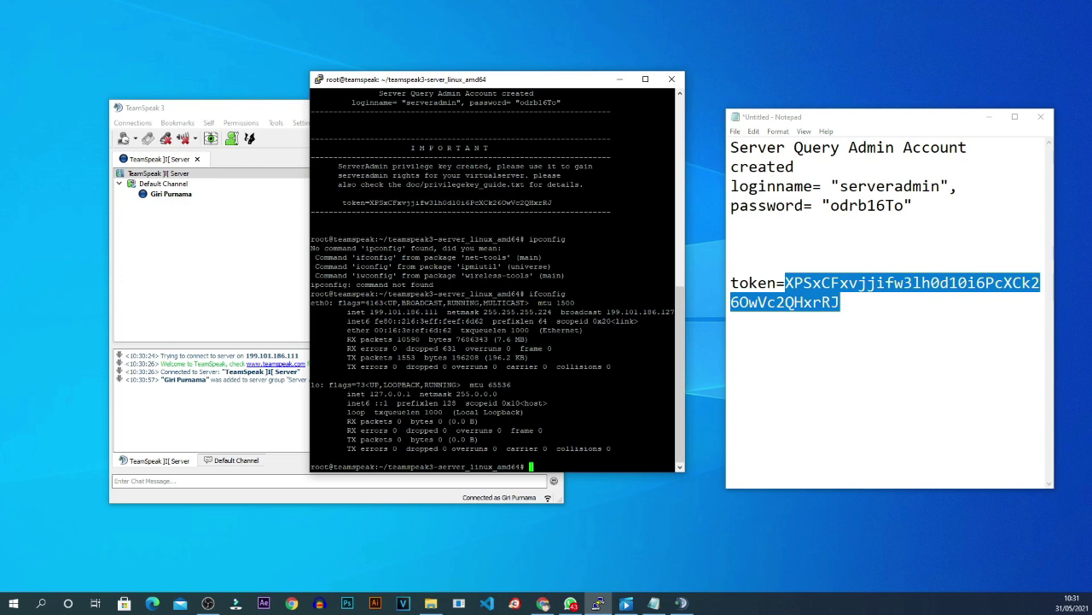
Run ps ax and mark the running ts3server process.
type("ps ax")
key("Return")
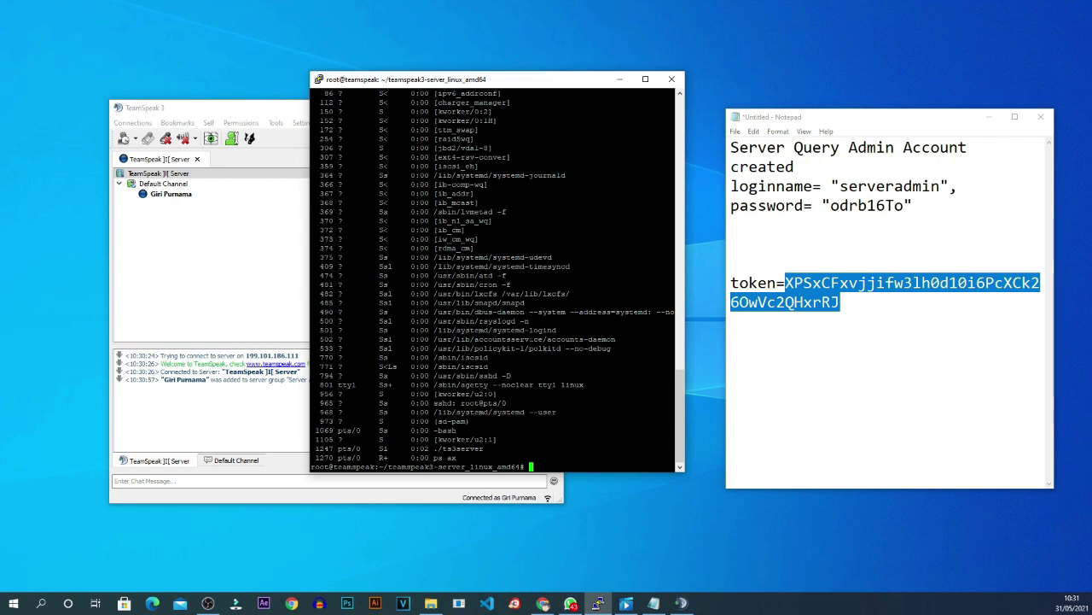
left_click_drag(484, 448, 438, 448)
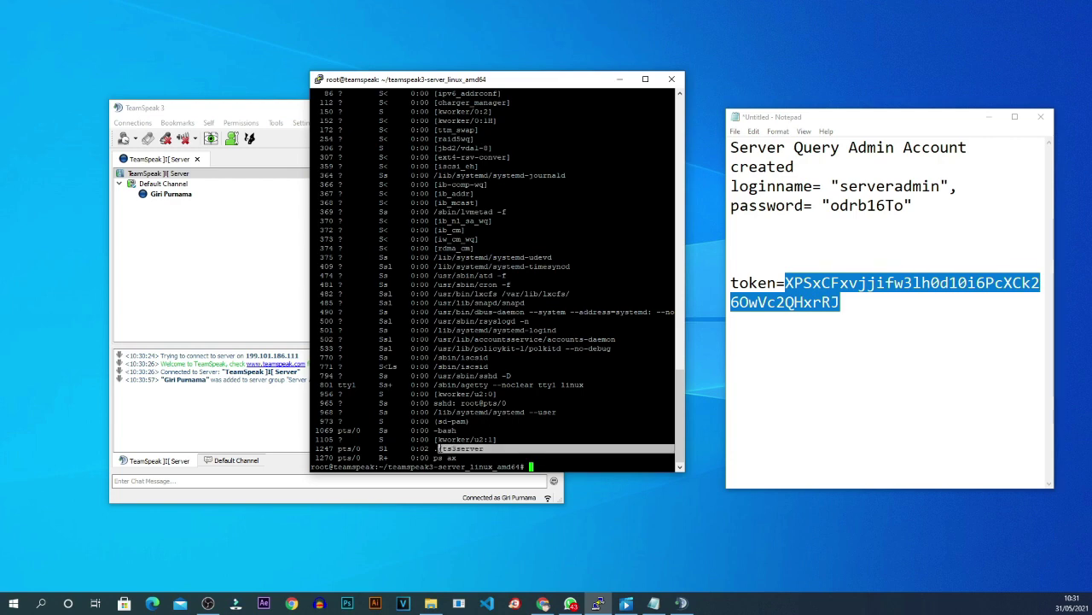
left_click(239, 114)
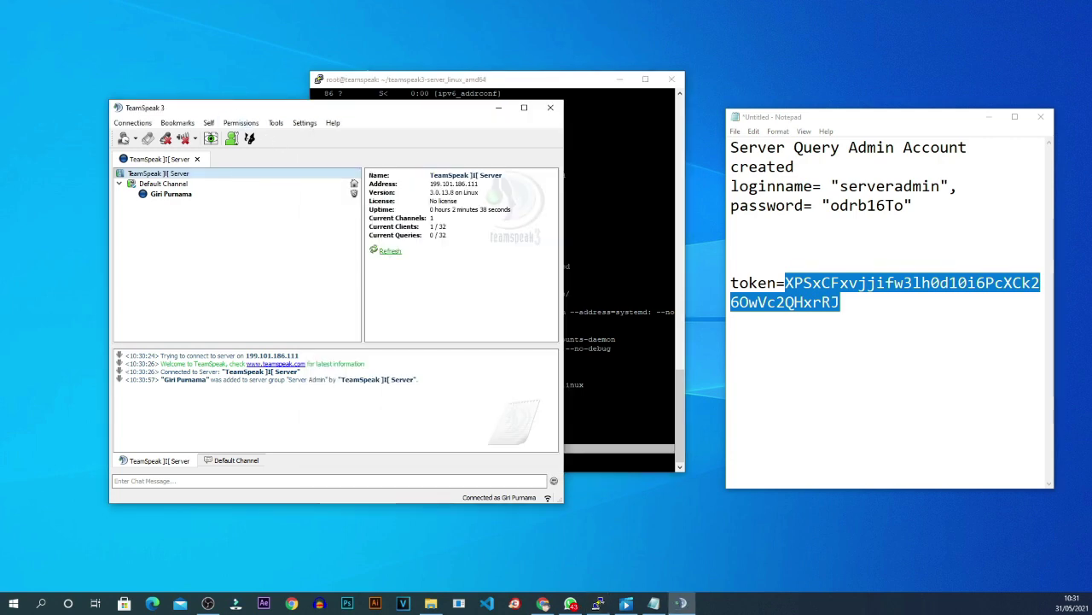
left_click(588, 75)
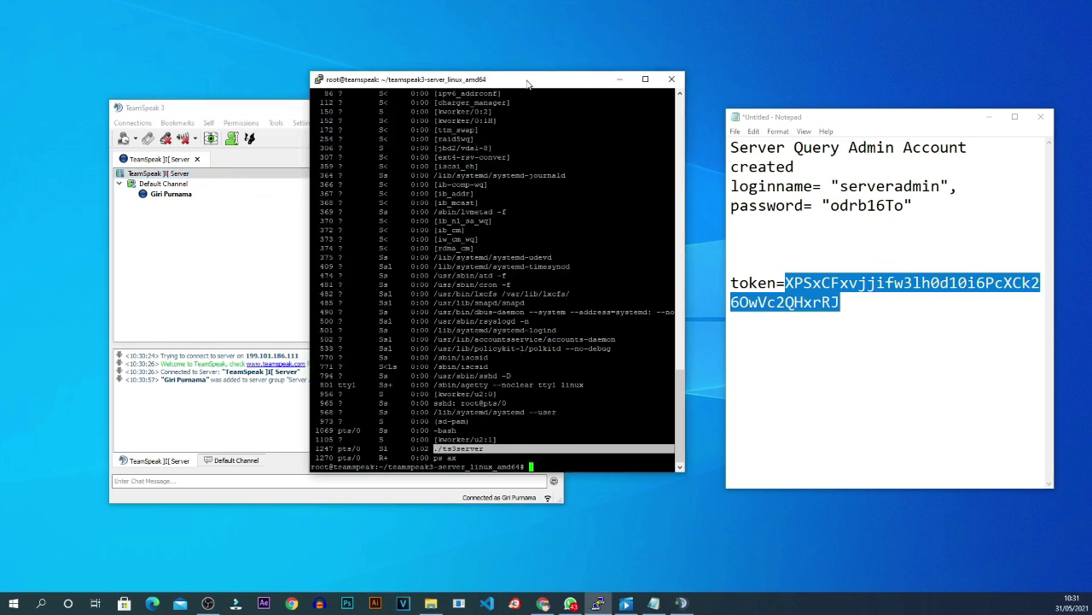
Run ./ts3server_startscript.sh stop to shut the server down.
type("ifconfig")
key("Up")
key("Up")
key("Return")
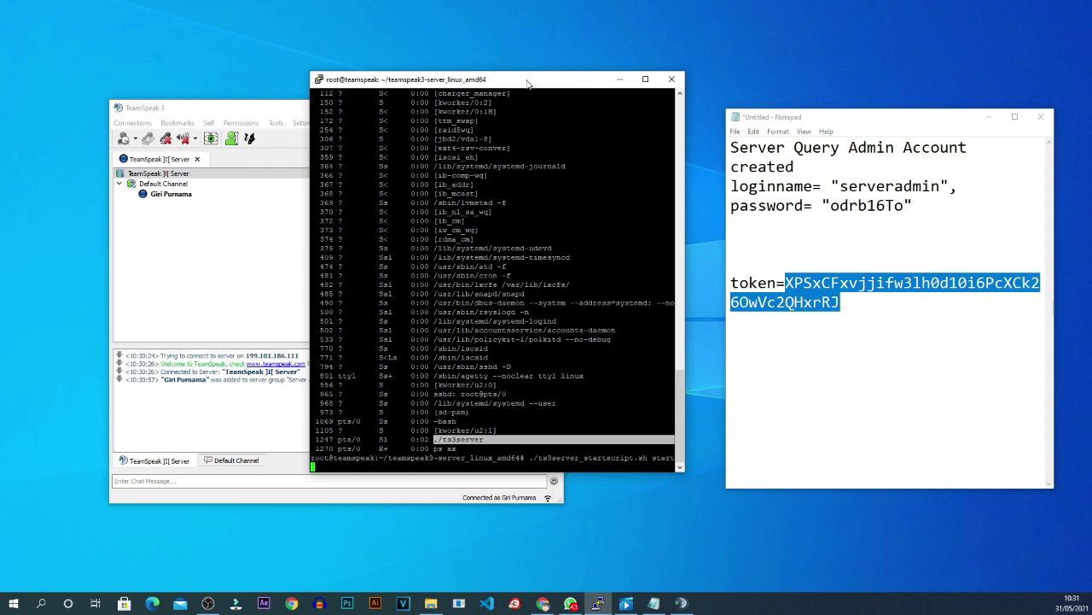
key("BackSpace")
key("Return")
key("BackSpace")
key("BackSpace")
key("BackSpace")
type("op")
key("Return")
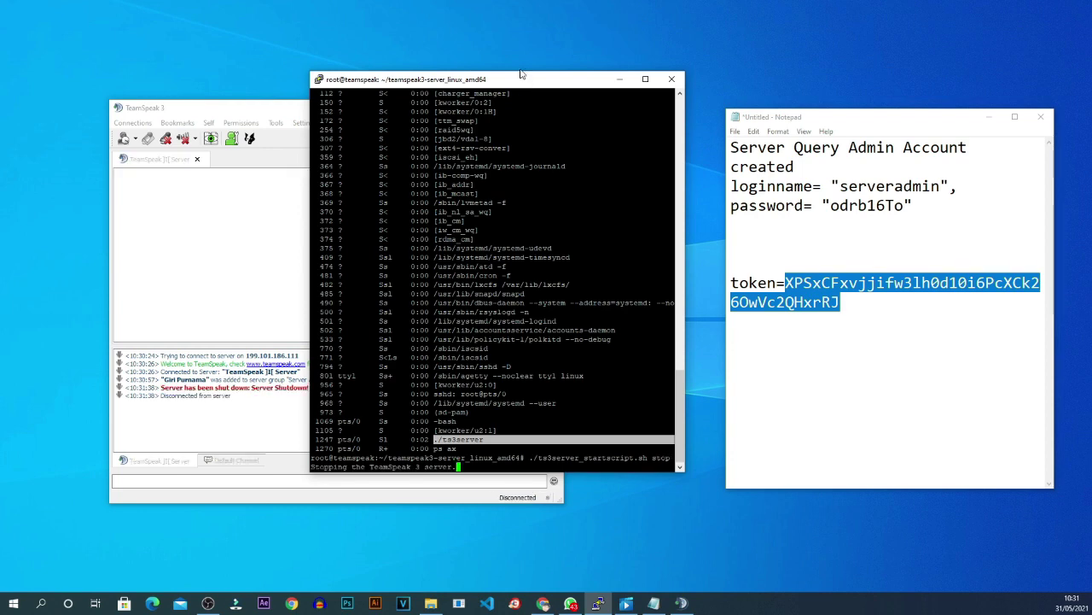
Confirm the TeamSpeak client shows it has disconnected, then return to the terminal.
left_click(269, 245)
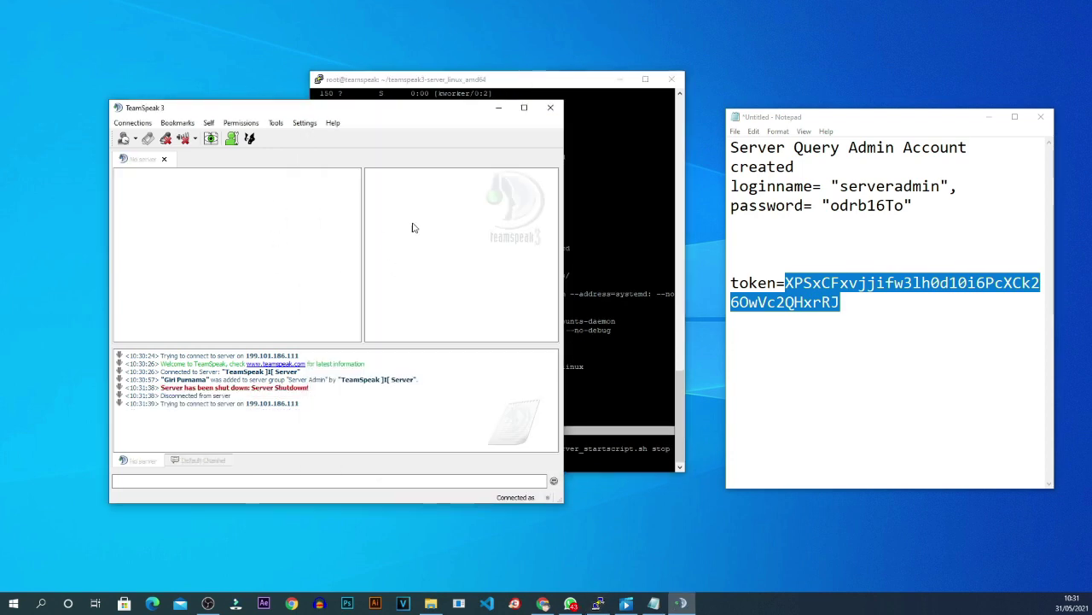
left_click_drag(401, 109, 328, 95)
left_click(521, 89)
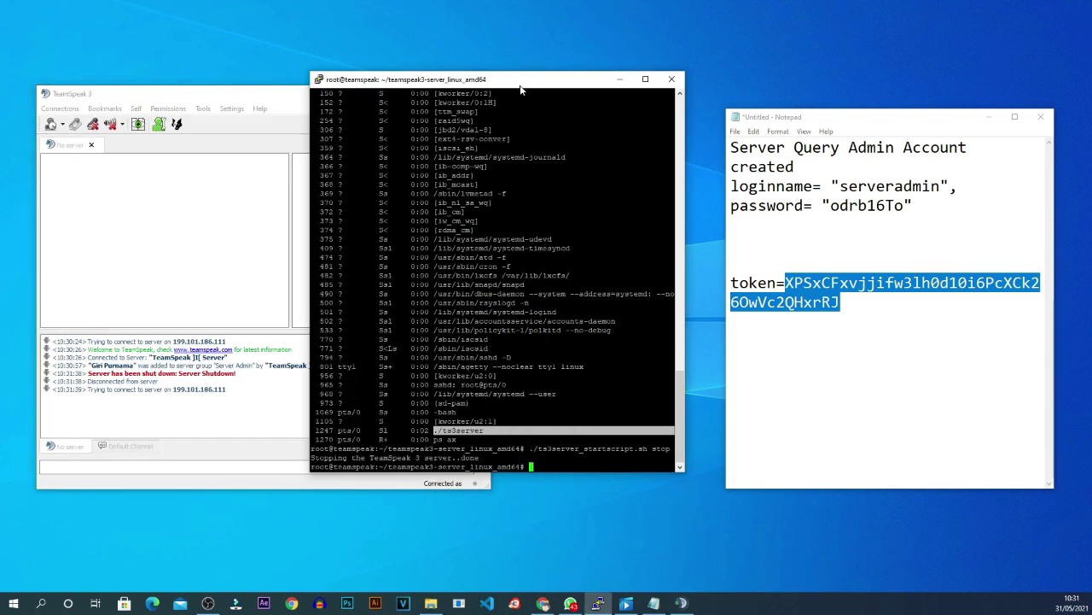
key("Up")
key("Up")
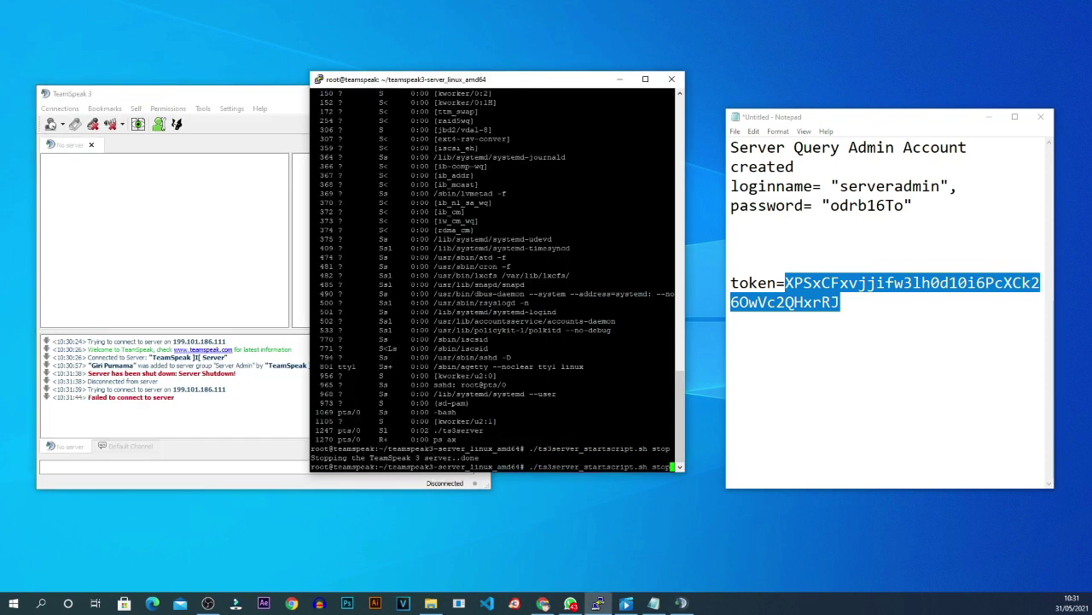
Edit the recalled command to ./ts3server_startscript.sh start and run it.
key("Down")
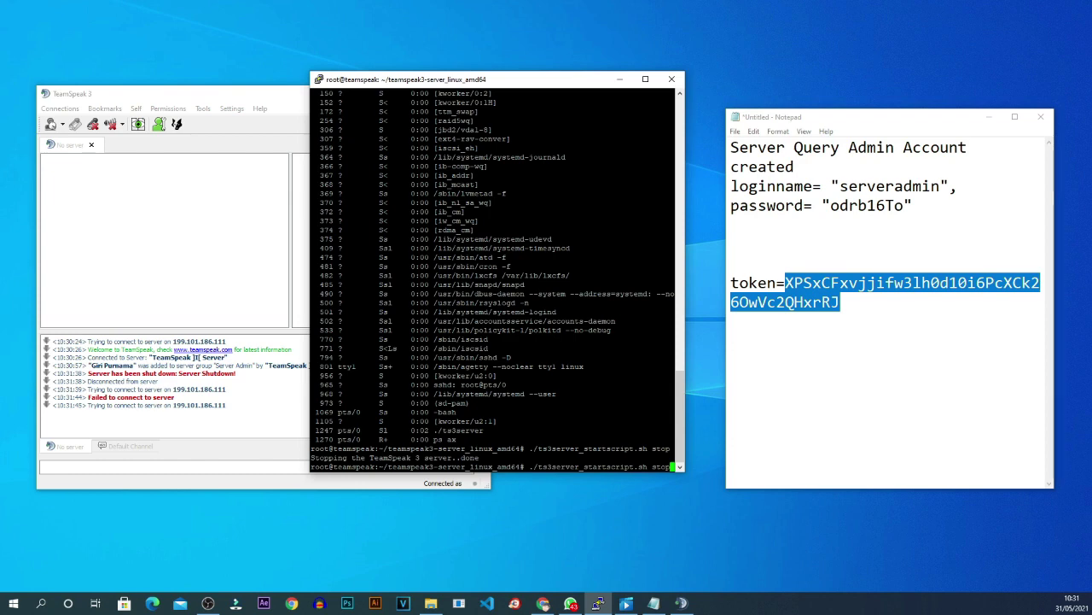
key("BackSpace")
key("BackSpace")
type("art")
key("Return")
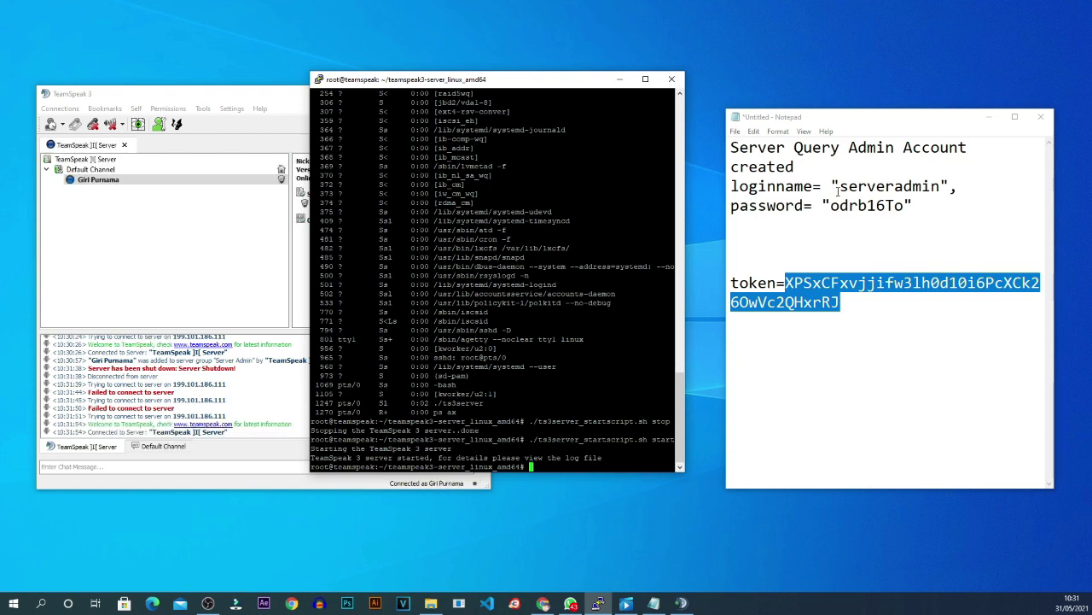
Reselect the privilege key token in the notes and switch back to TeamSpeak.
left_click(742, 272)
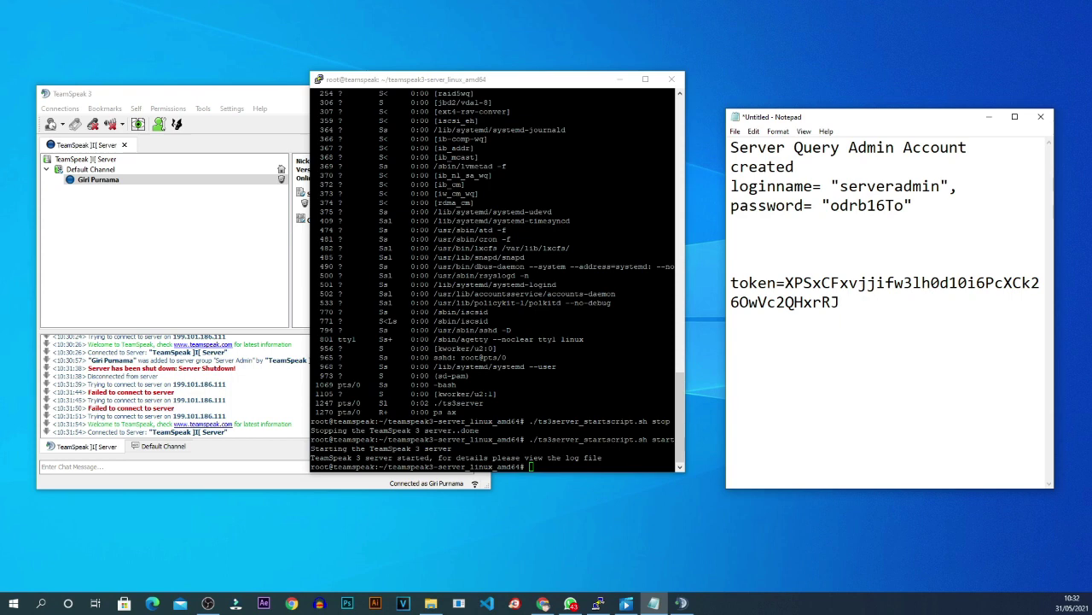
left_click_drag(503, 80, 524, 98)
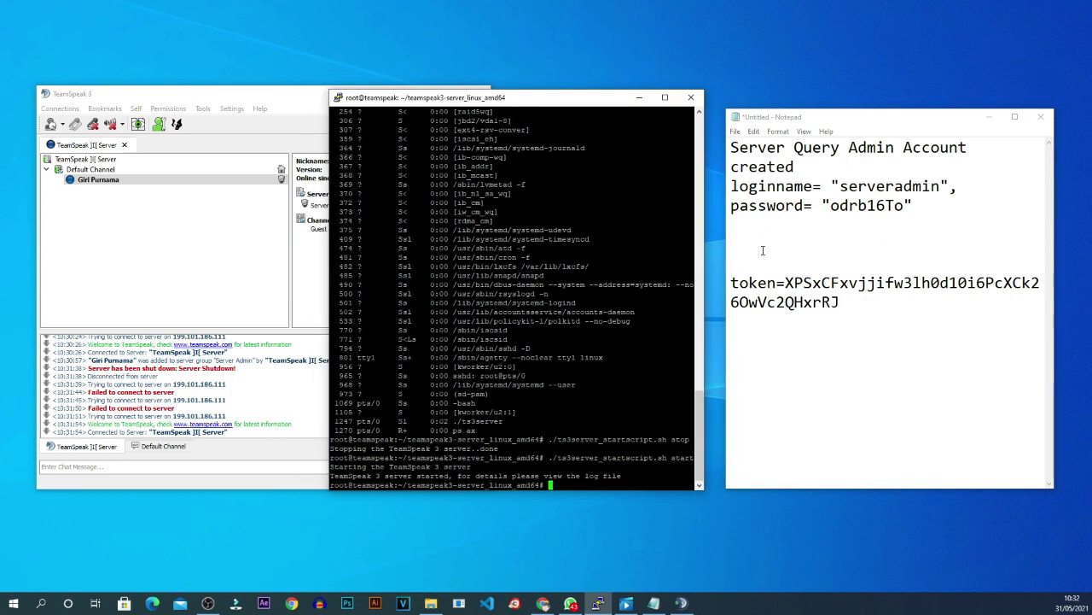
left_click_drag(785, 283, 842, 303)
left_click(265, 101)
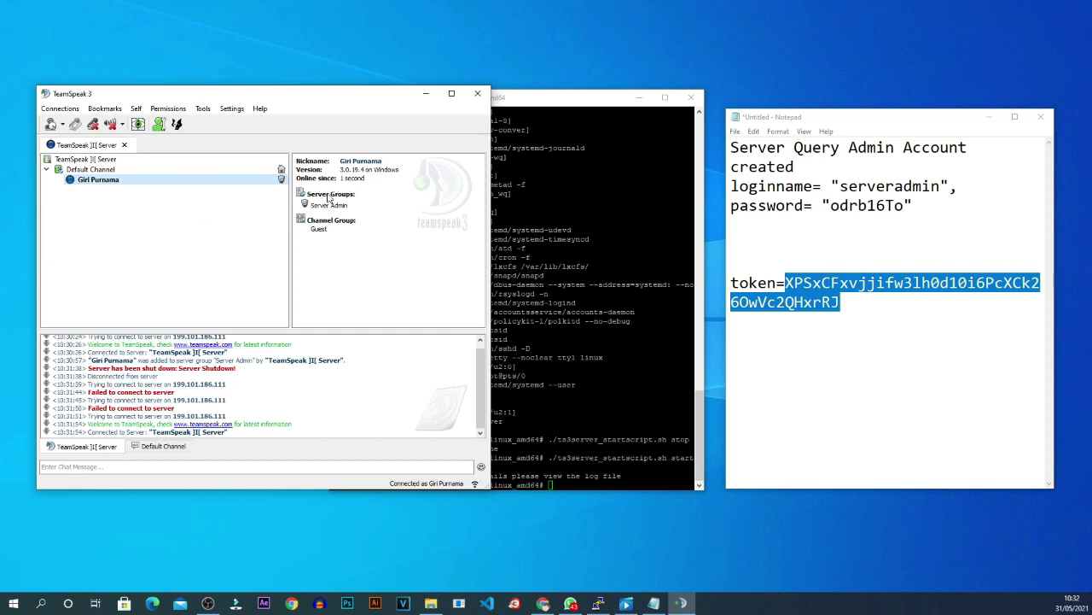
Browse TeamSpeak's Permissions menu, reposition the window, and launch YaTQA.
left_click(175, 110)
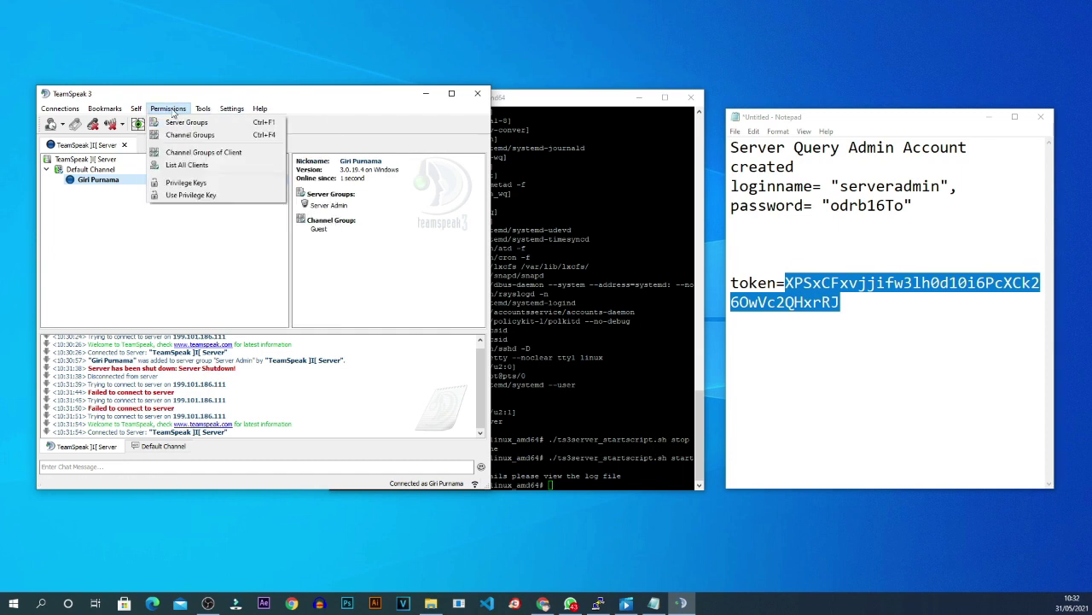
left_click(148, 268)
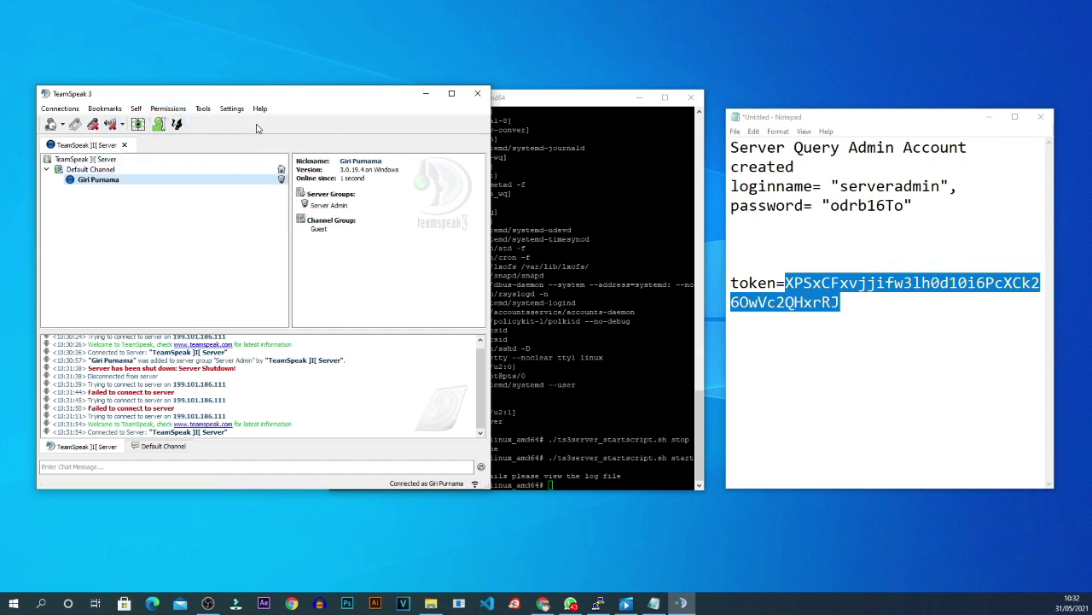
left_click_drag(272, 97, 428, 88)
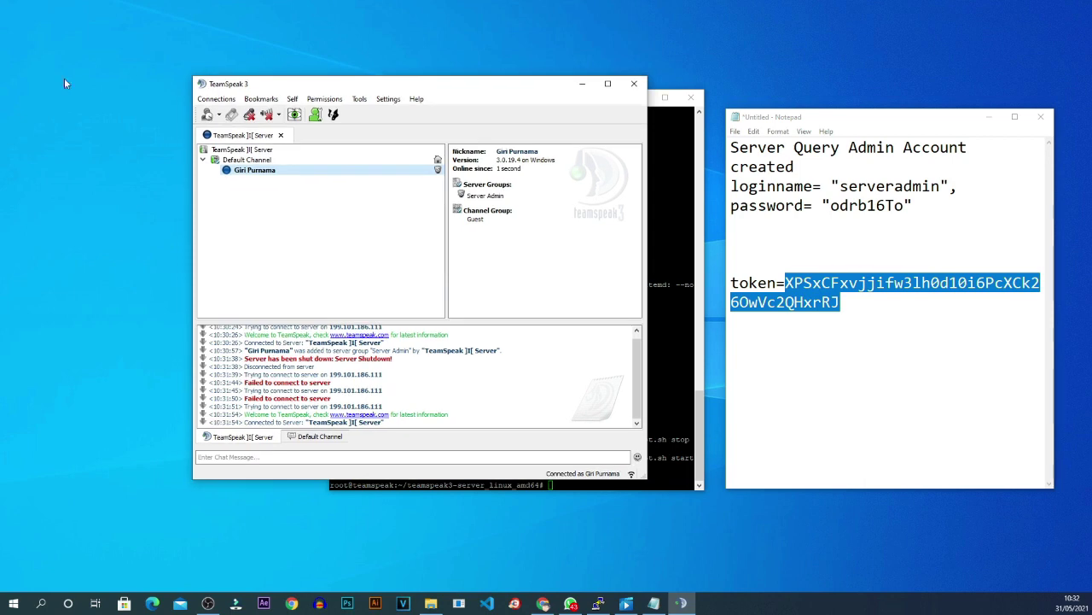
left_click(207, 603)
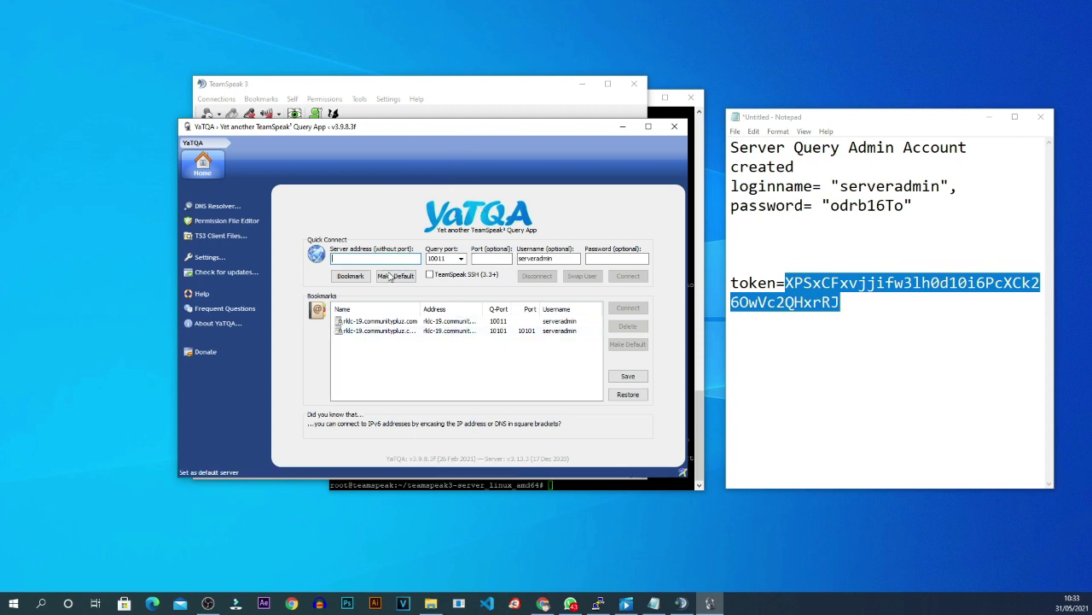
Select the login name and password lines in Notepad.
left_click(968, 201)
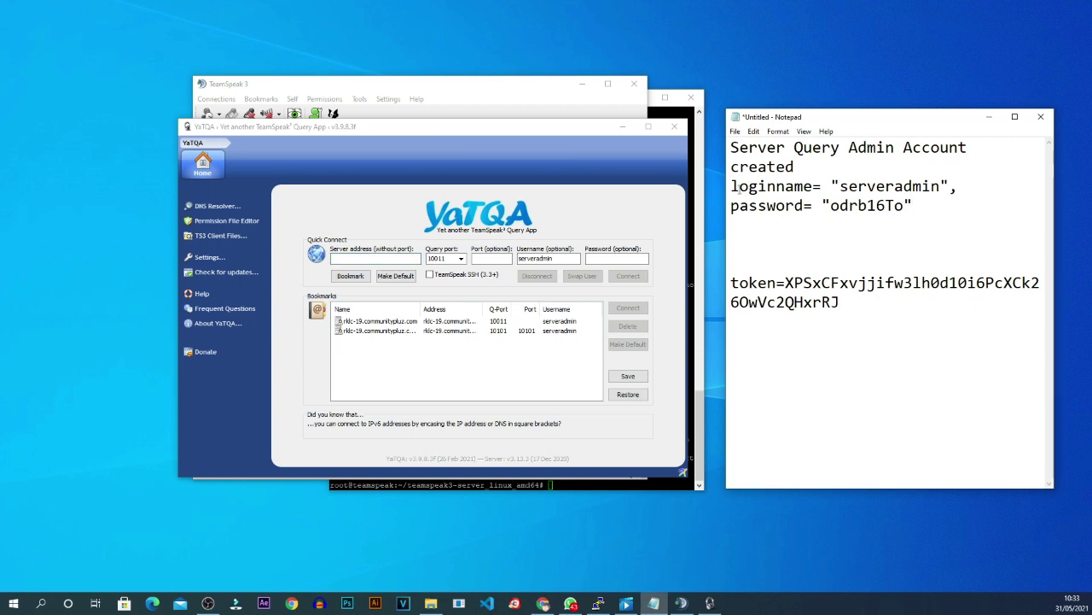
left_click_drag(731, 186, 930, 202)
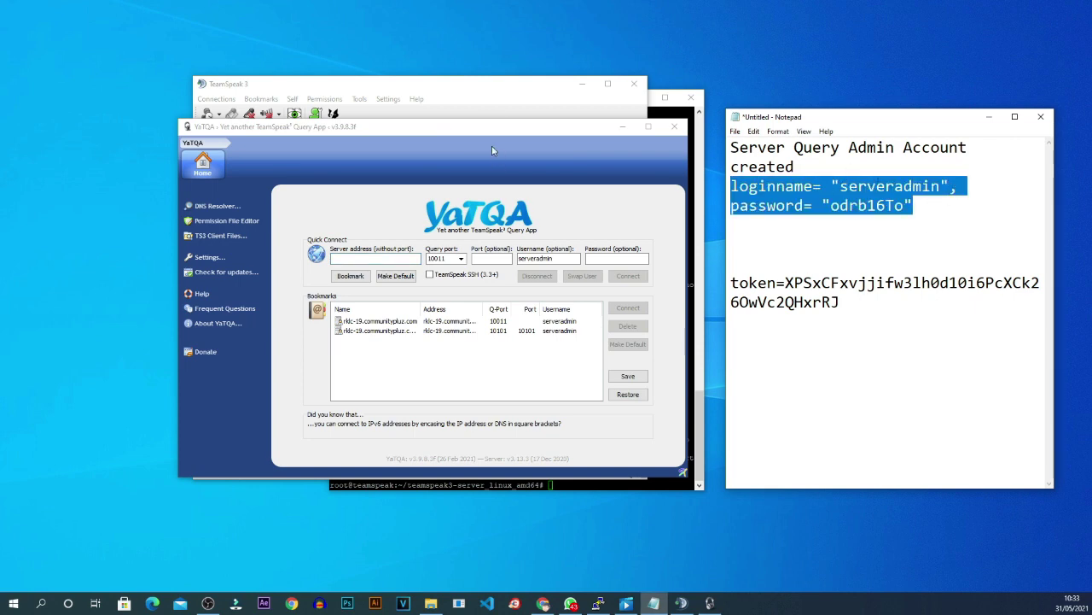
left_click(487, 100)
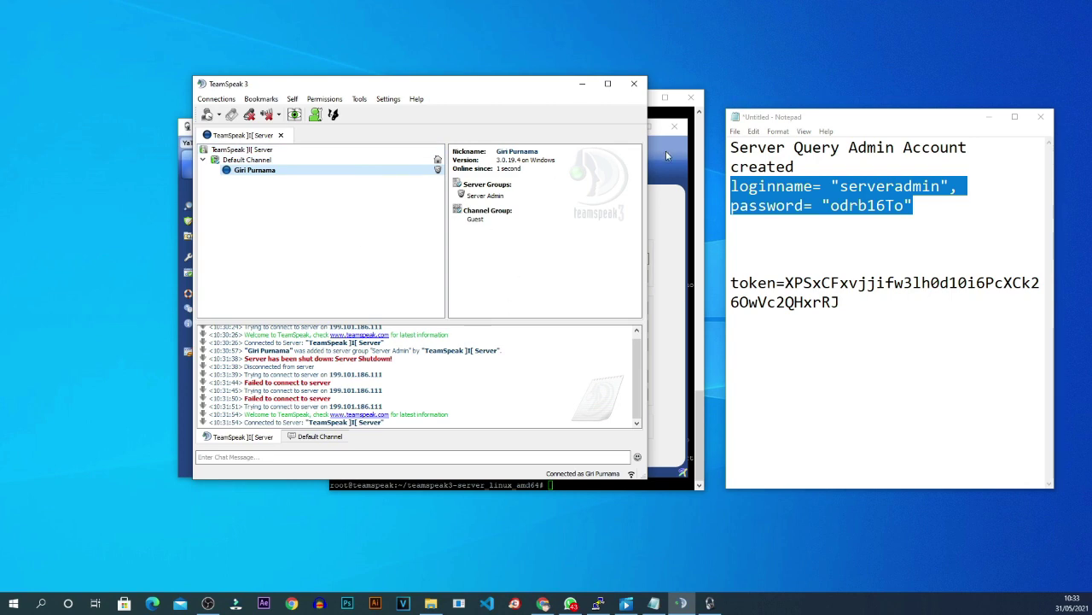
left_click(667, 154)
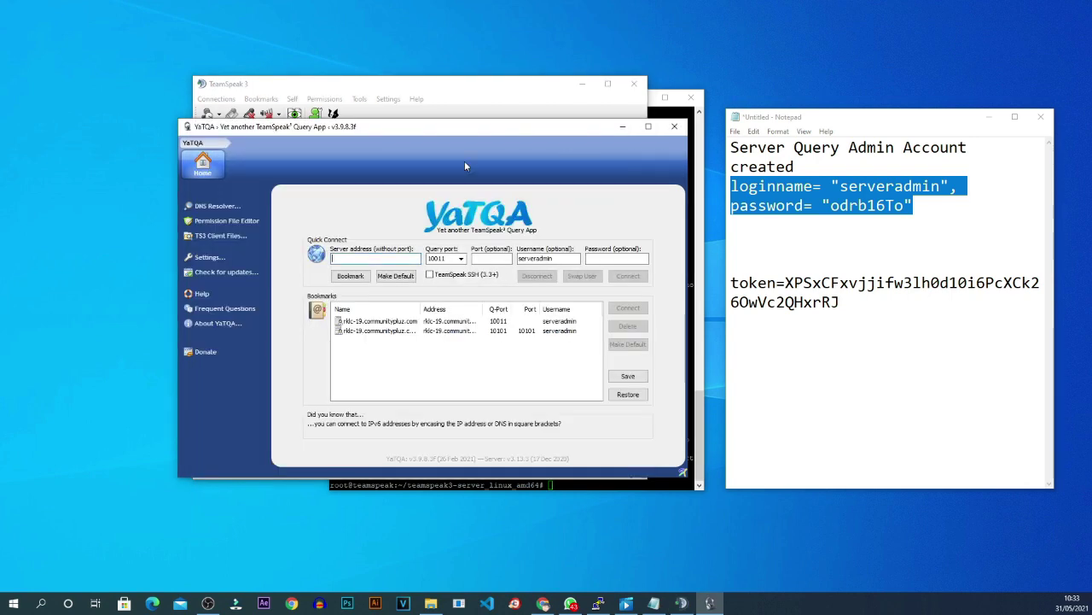
Delete the text wrongly pasted into YaTQA's Server address and bring PuTTY forward.
right_click(384, 258)
left_click(408, 302)
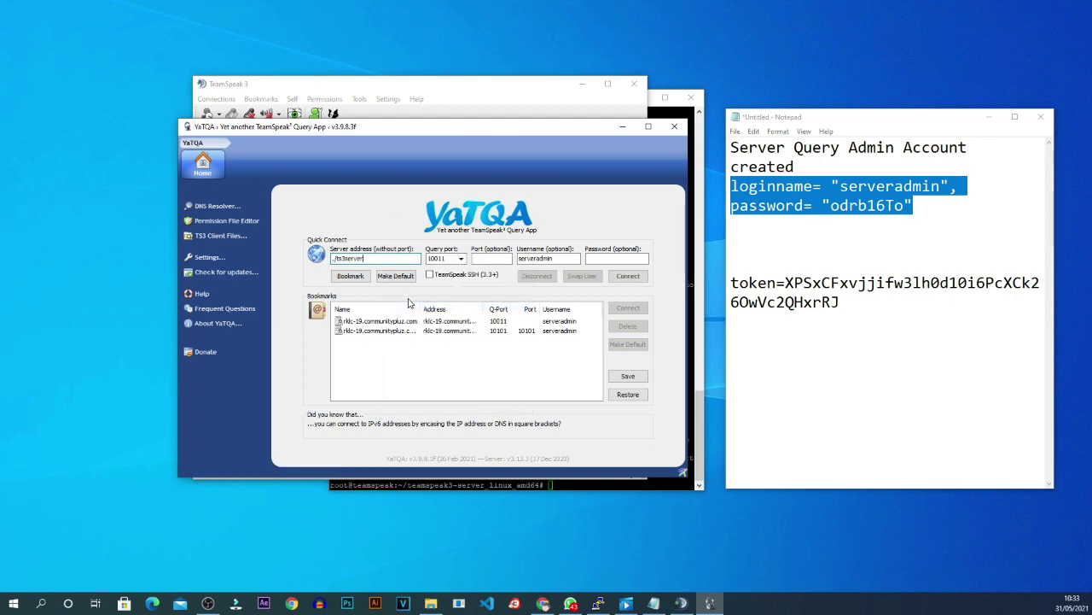
left_click_drag(389, 258, 331, 258)
key("BackSpace")
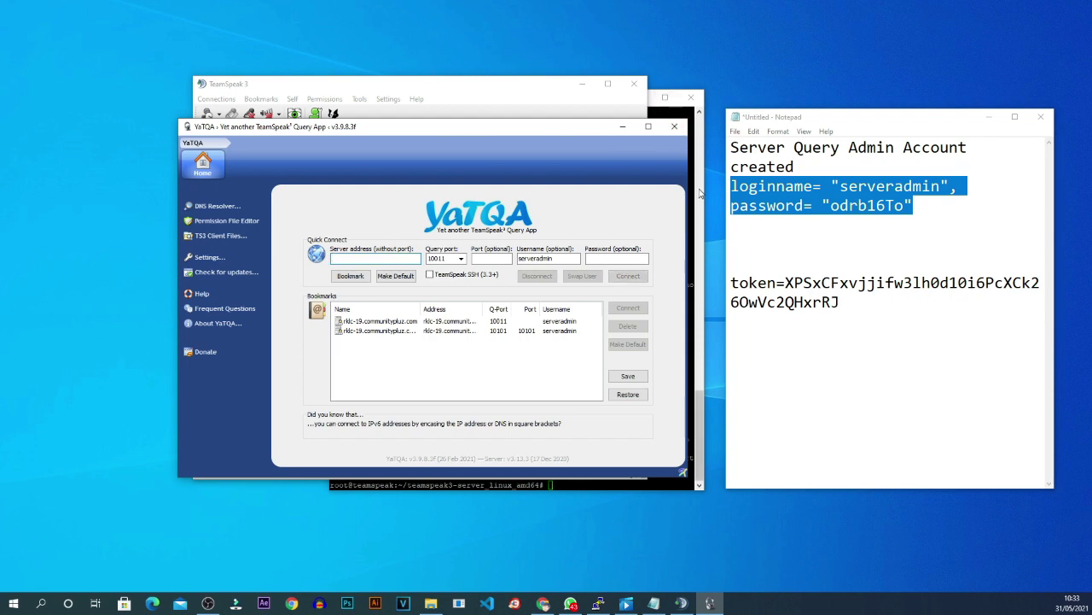
left_click(699, 195)
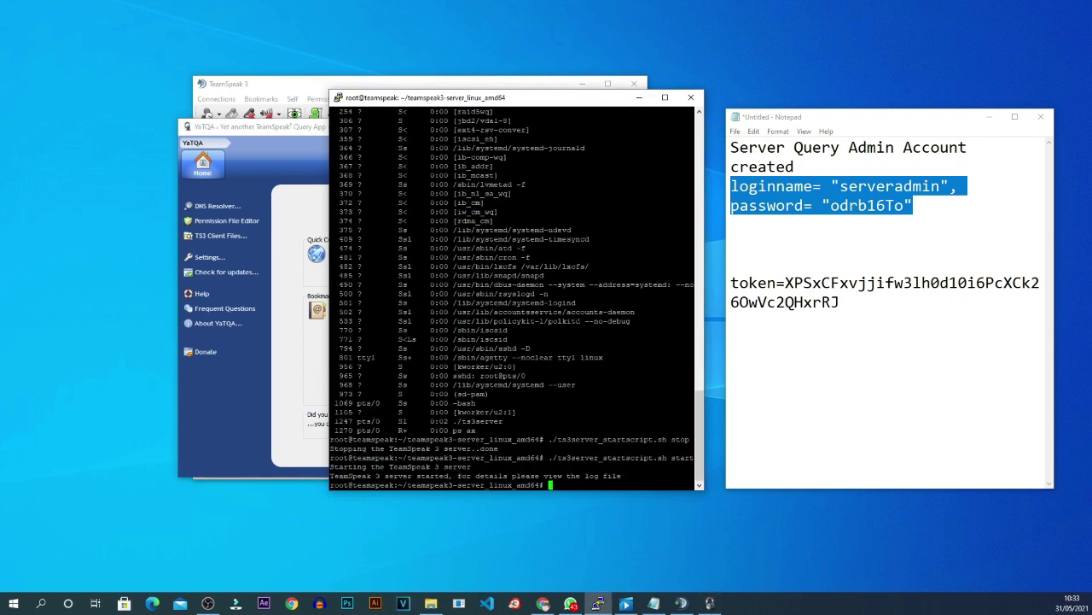
Copy 199.101.186.111 from the ifconfig output into YaTQA's Server address.
type("ifconfig")
key("Return")
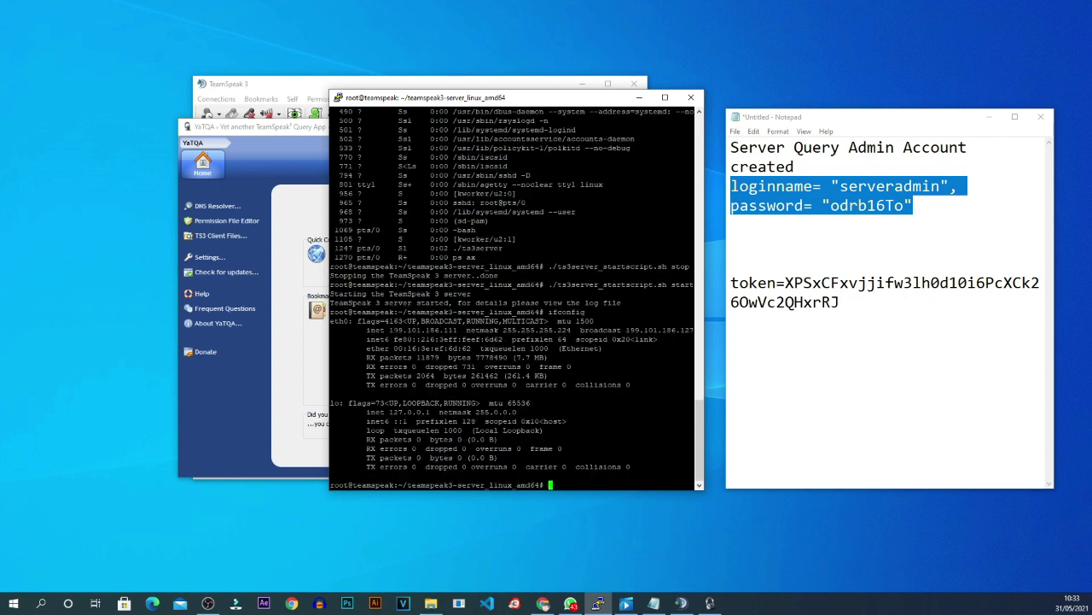
left_click_drag(390, 330, 458, 329)
key("super+c")
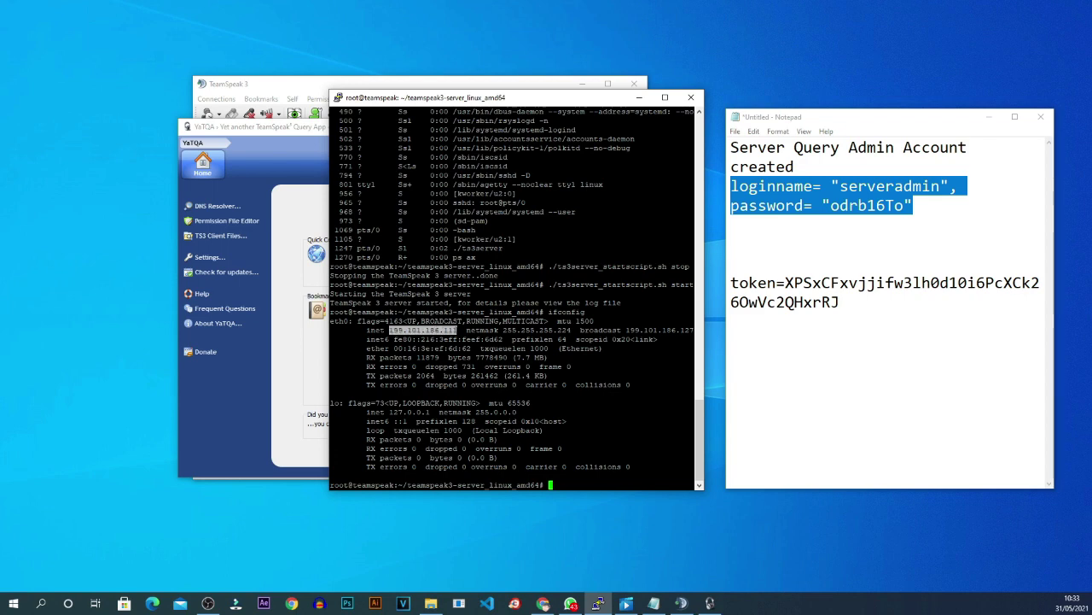
left_click(291, 213)
right_click(381, 258)
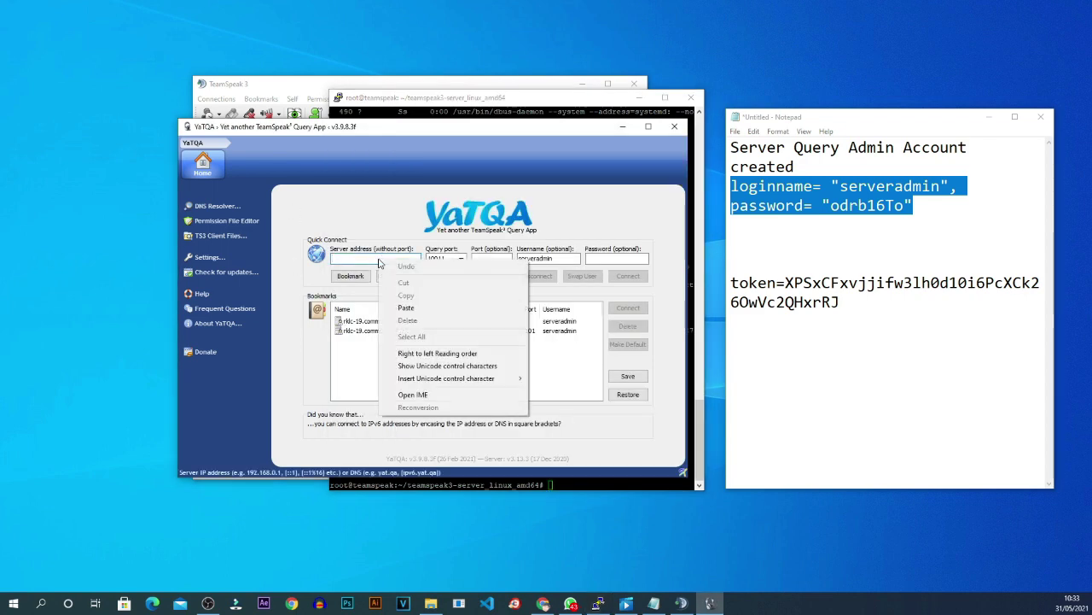
left_click(407, 308)
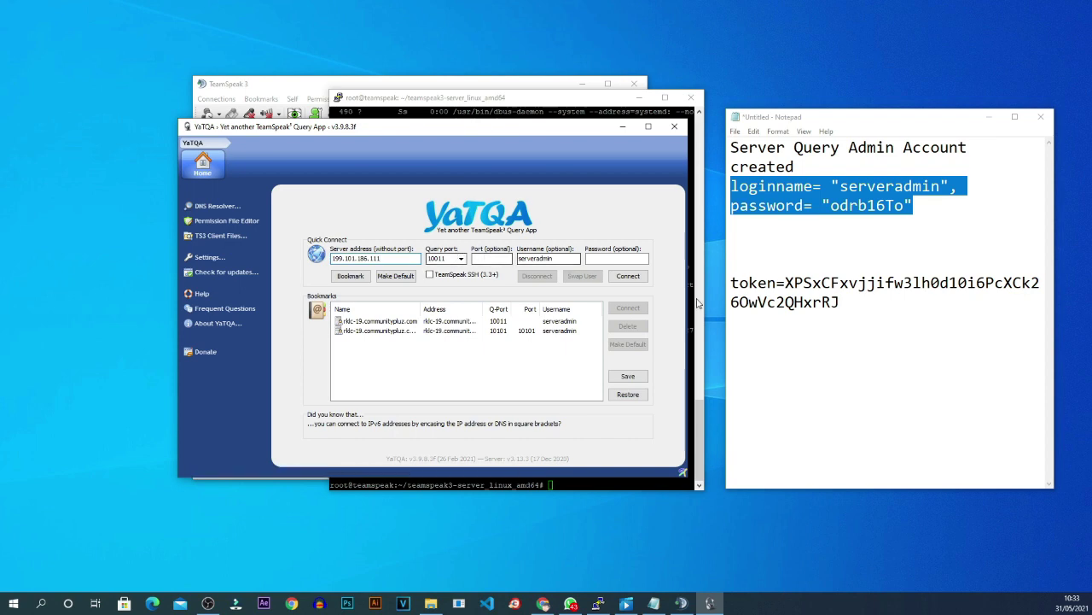
Paste the query admin password from Notepad into Password and connect as serveradmin.
left_click(835, 185)
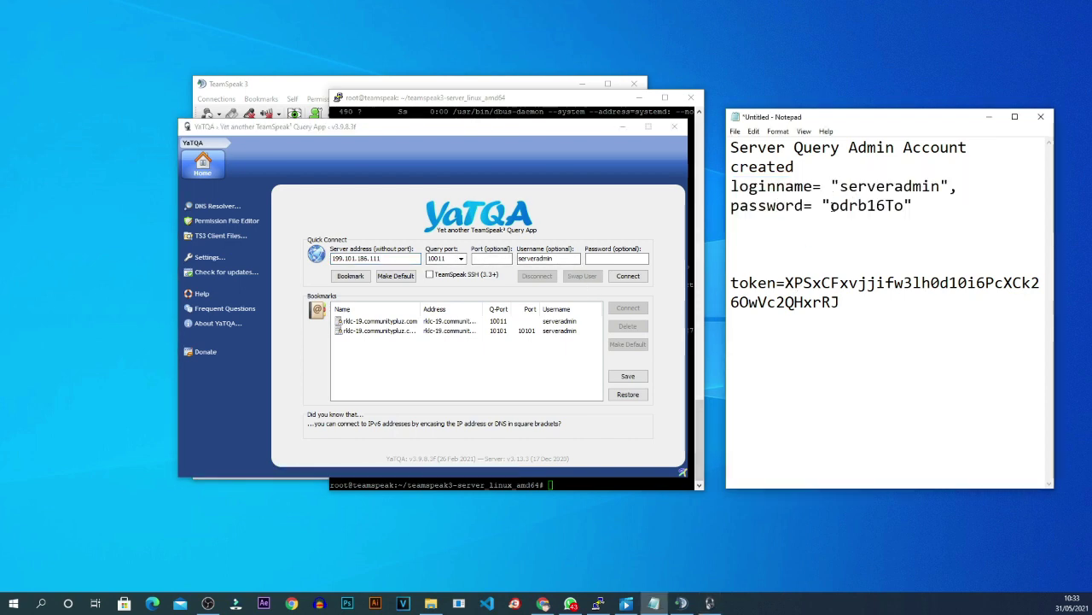
left_click_drag(830, 205, 904, 206)
right_click(884, 207)
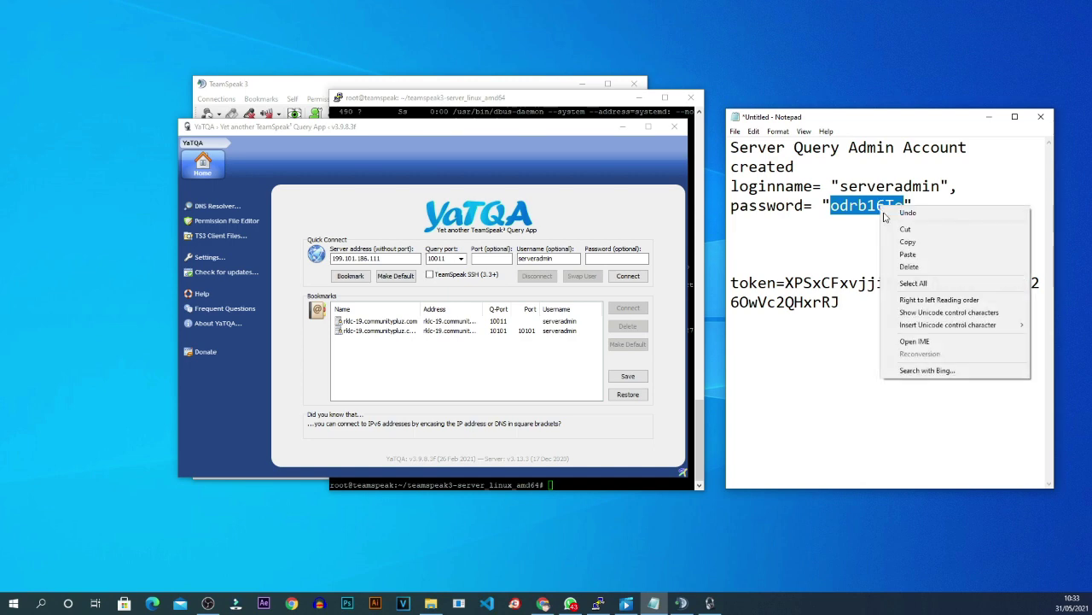
left_click(898, 239)
left_click(636, 261)
key("ctrl+v")
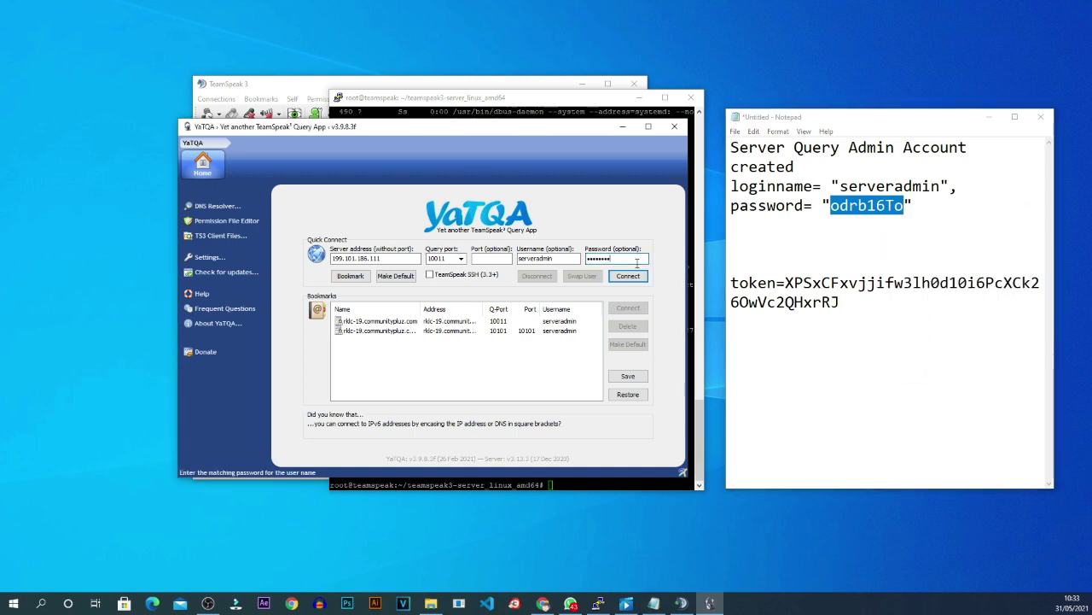
left_click(628, 276)
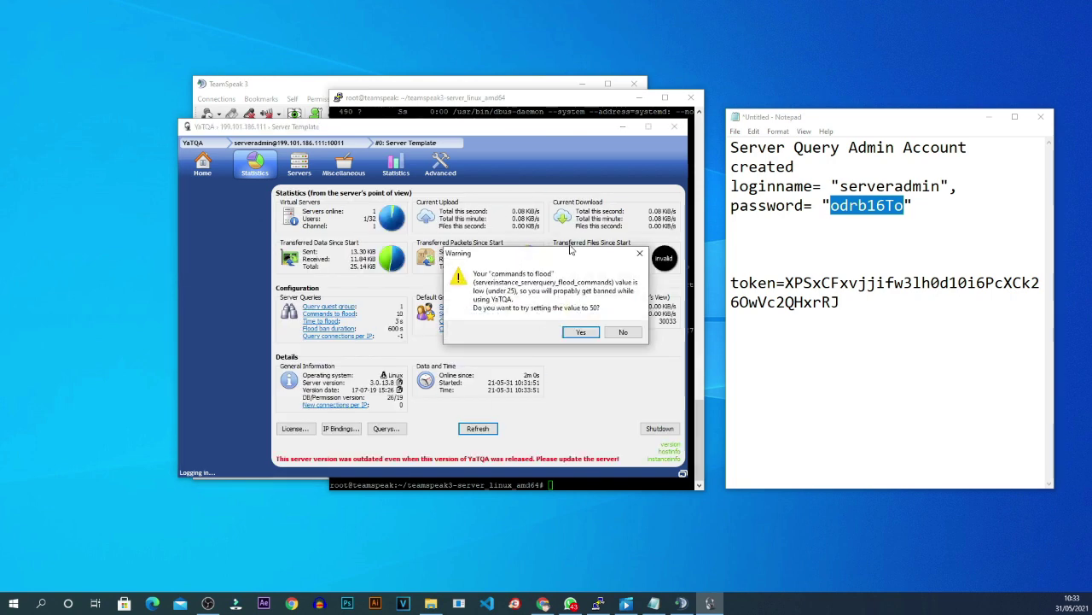
Accept raising commands to flood to 50 and open the Miscellaneous page.
left_click(582, 334)
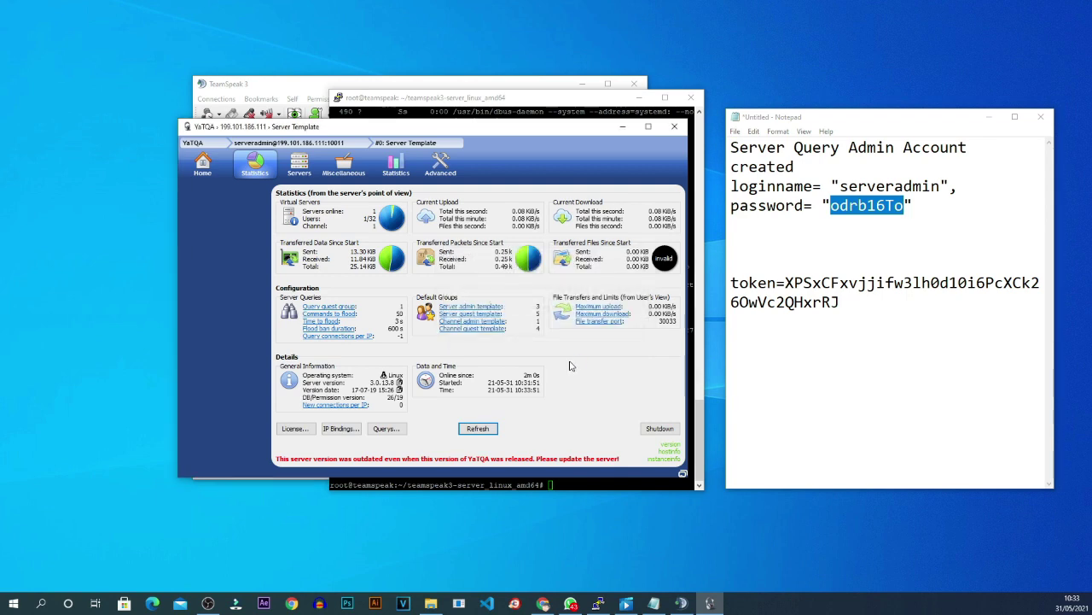
left_click_drag(479, 141, 439, 149)
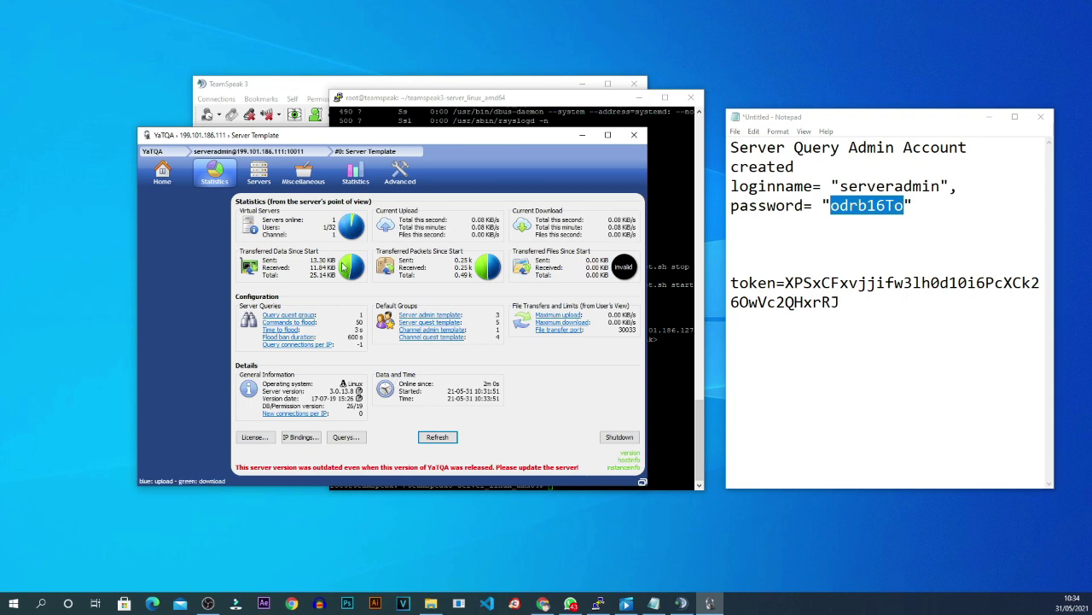
left_click(272, 177)
left_click(295, 177)
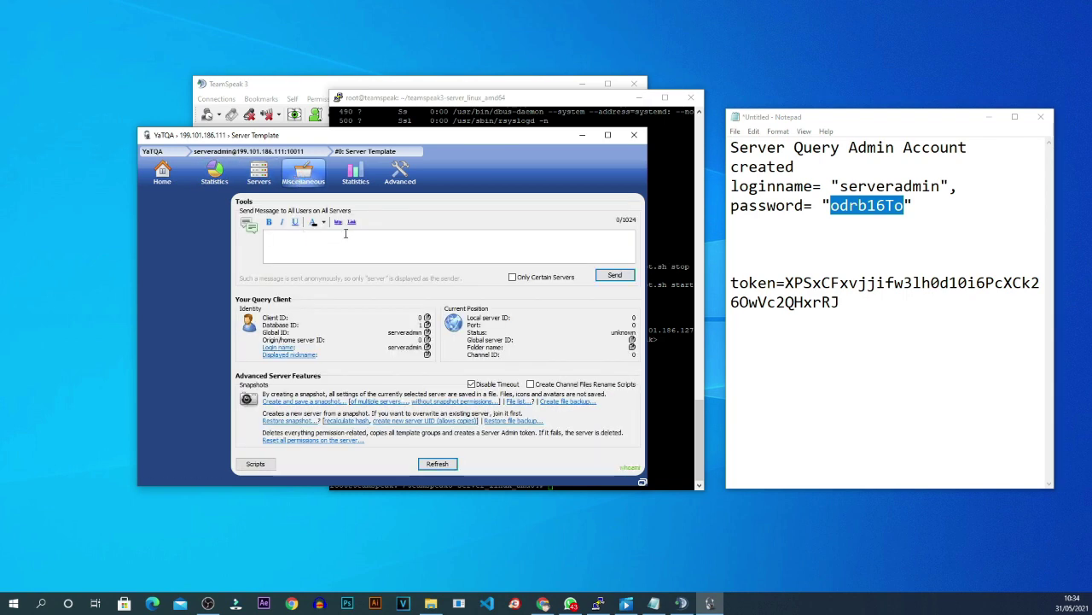
left_click_drag(399, 134, 702, 96)
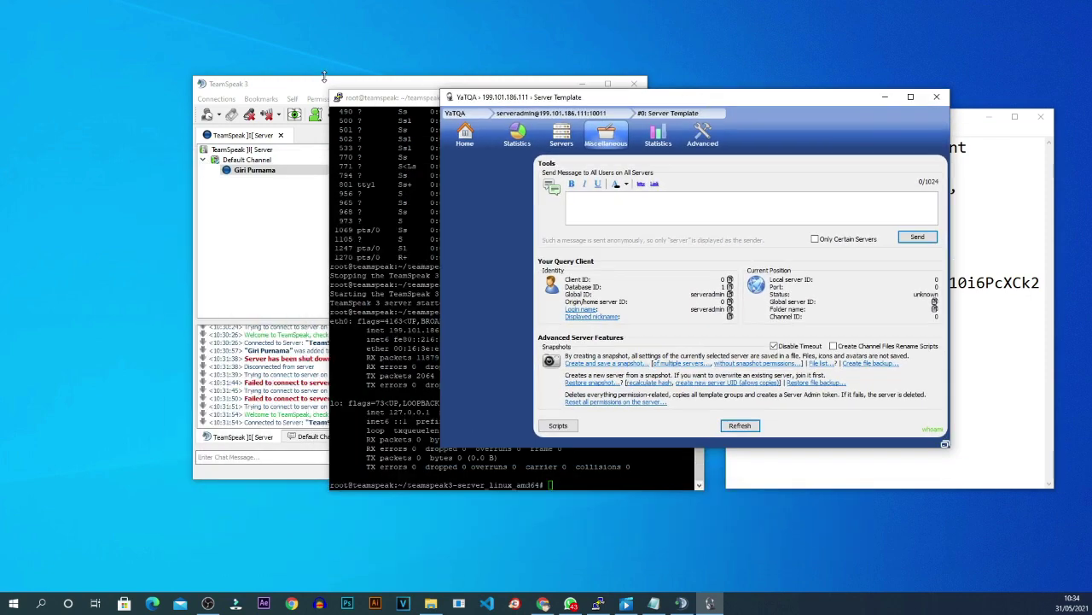
left_click_drag(324, 77, 172, 90)
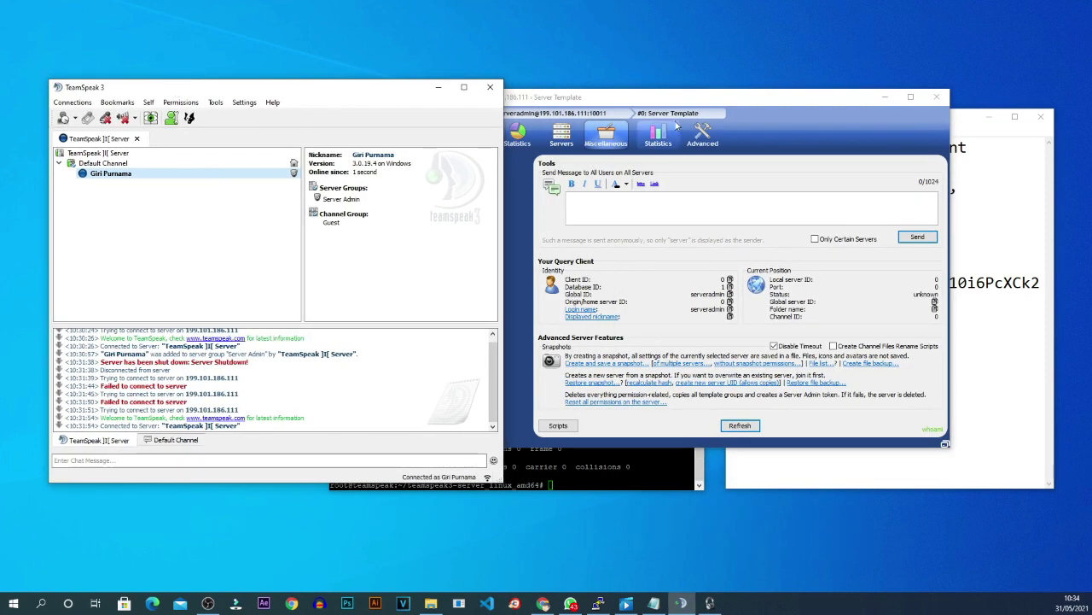
left_click_drag(708, 101, 739, 105)
Send the message 'testing' to all users.
left_click(705, 203)
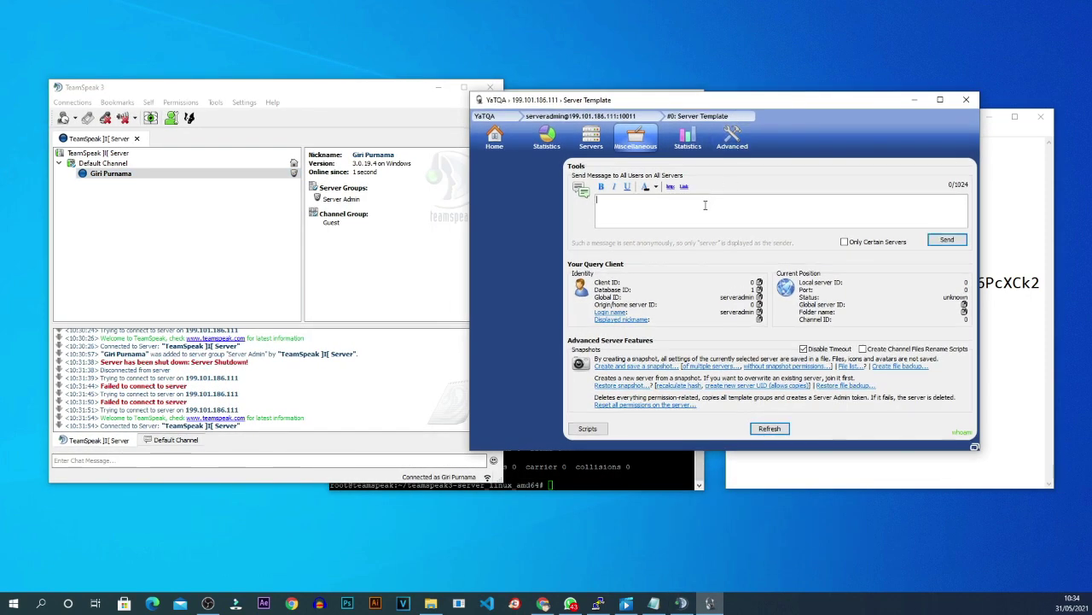
type("testing")
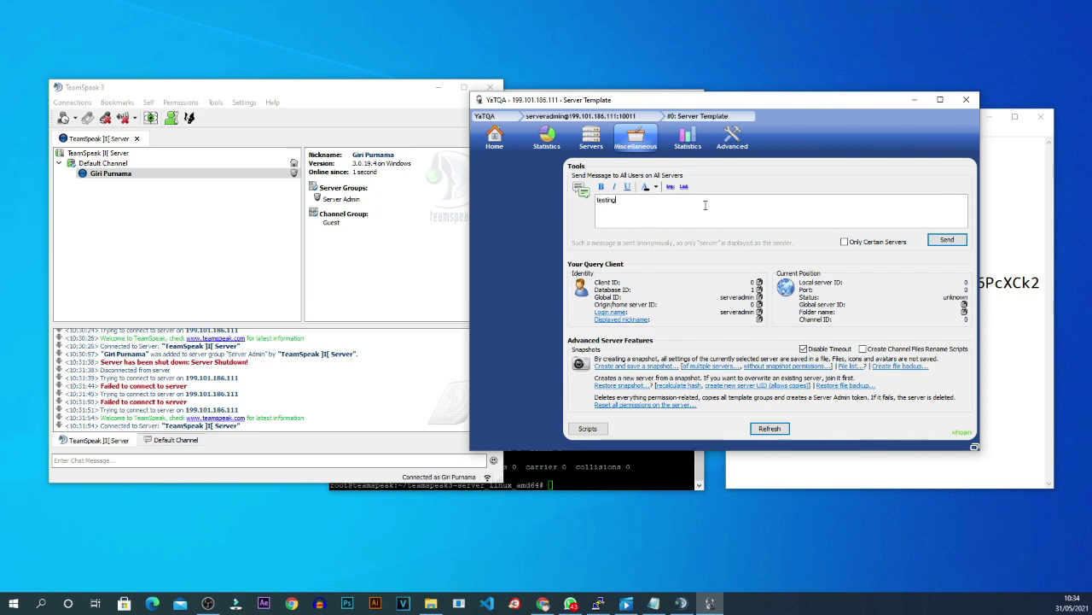
left_click(947, 240)
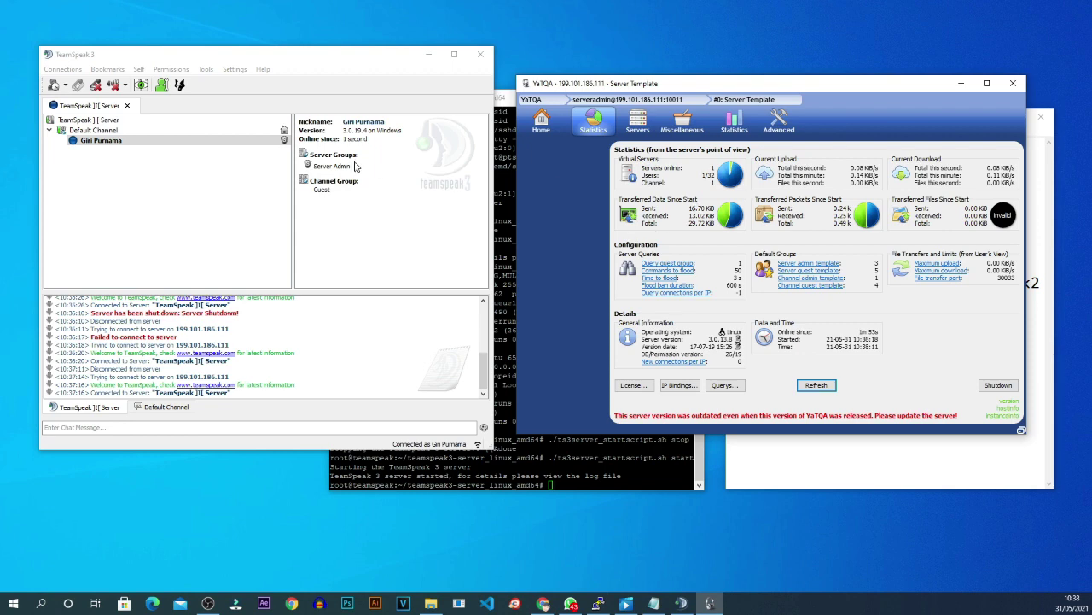
Bring PuTTY to the front and rearrange the terminal, Notepad and TeamSpeak windows.
left_click(597, 604)
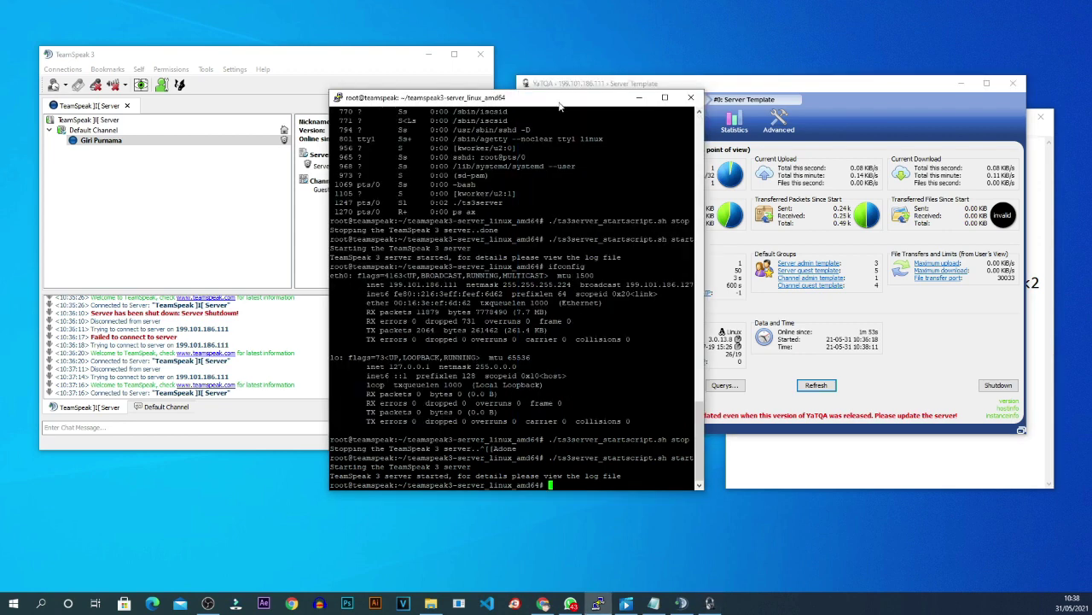
left_click_drag(560, 106, 490, 43)
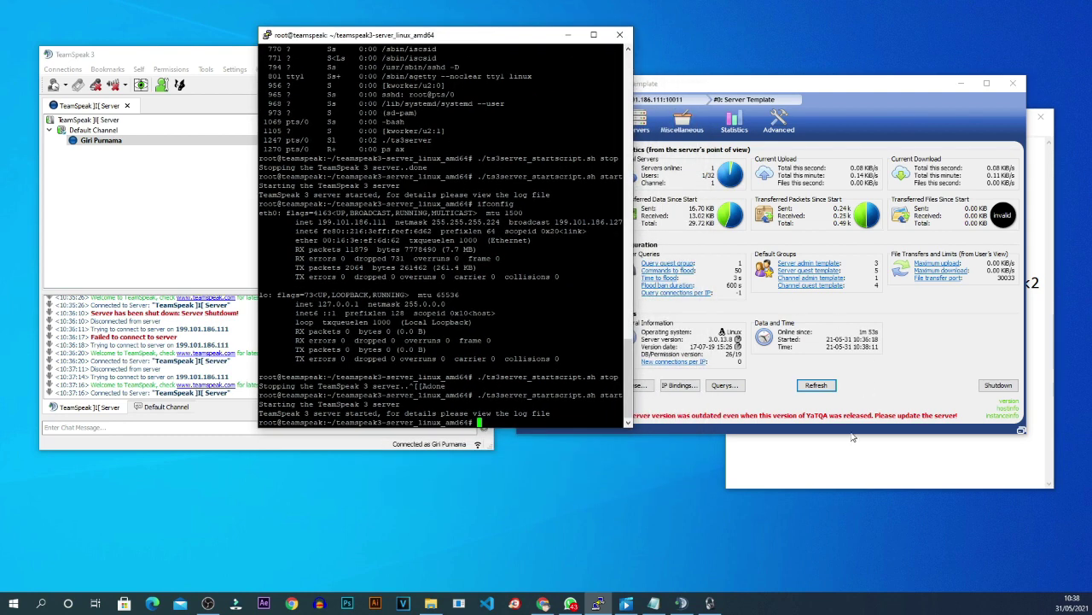
left_click(852, 436)
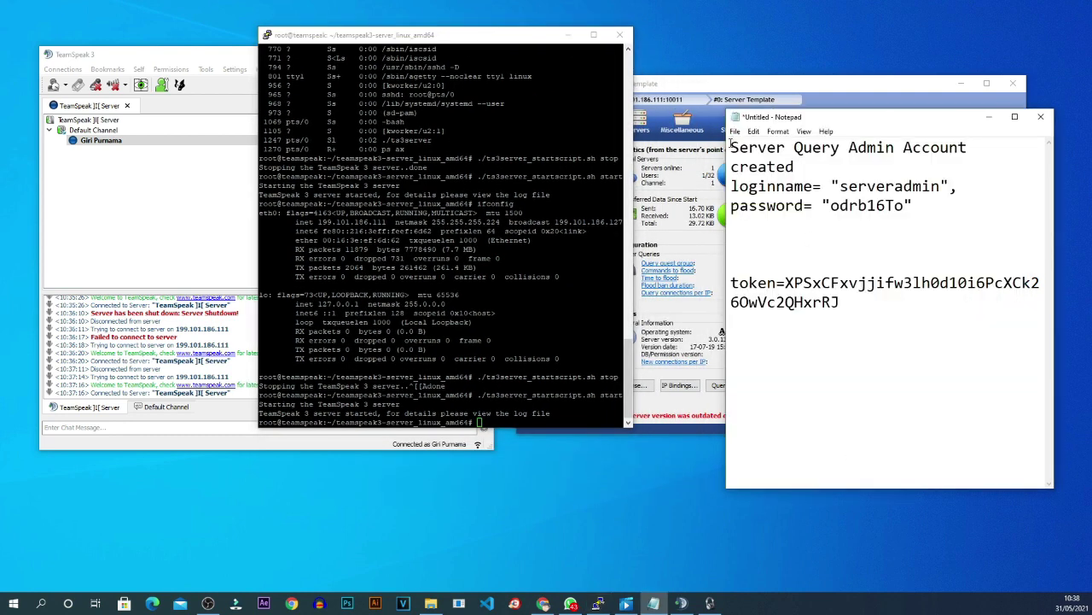
mouse_move(731, 145)
left_mouse_down()
mouse_move(964, 209)
mouse_move(731, 205)
mouse_move(730, 147)
left_mouse_up()
left_click(874, 247)
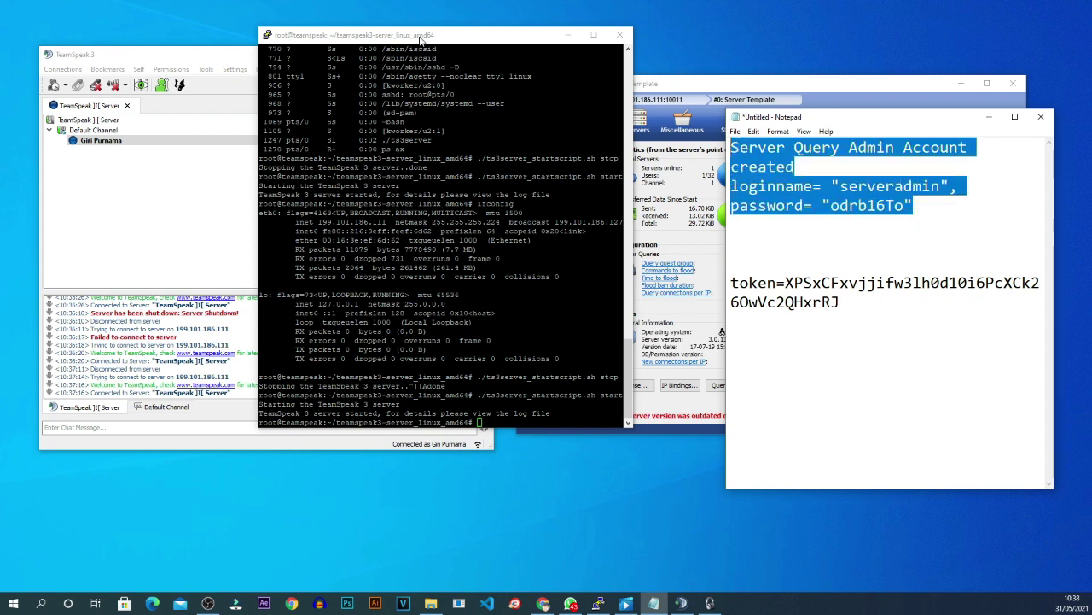
mouse_move(420, 39)
left_mouse_down()
mouse_move(437, 109)
mouse_move(417, 11)
mouse_move(428, 30)
left_mouse_up()
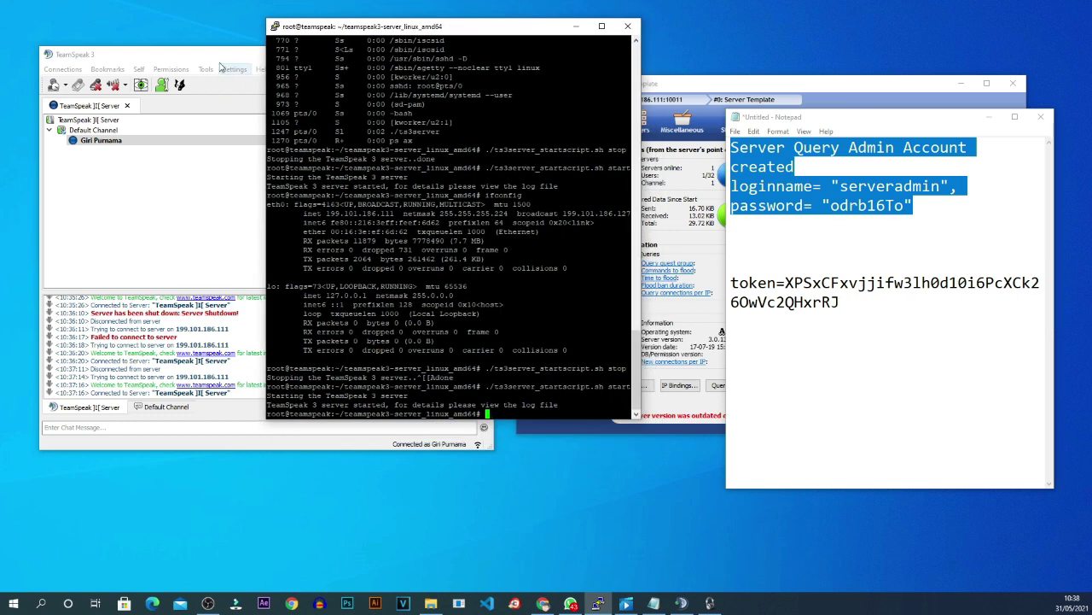
left_click_drag(256, 55, 533, 87)
left_click(475, 39)
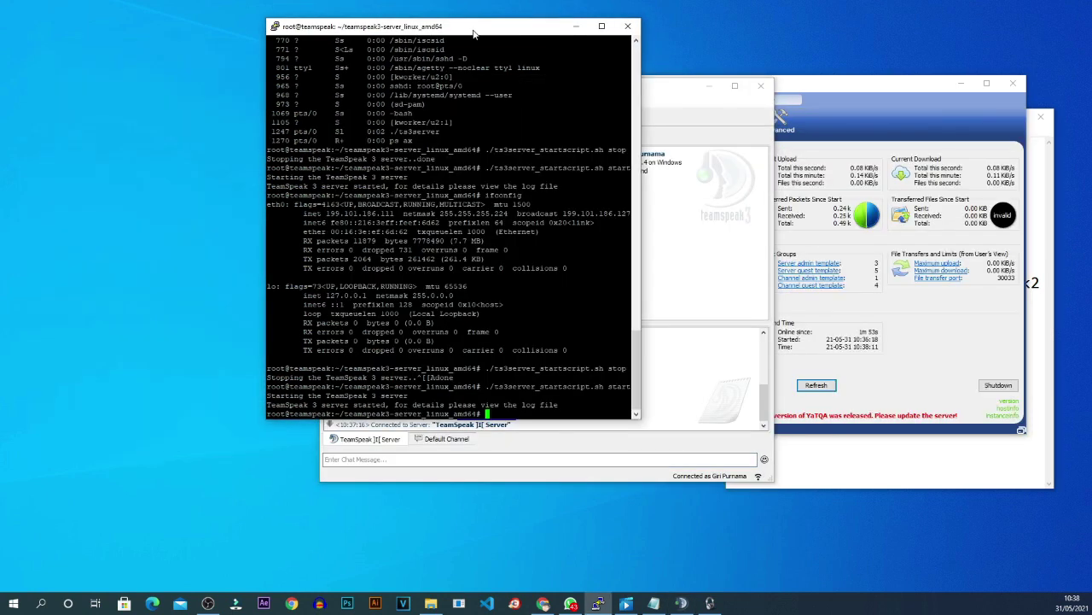
left_click_drag(474, 34, 396, 81)
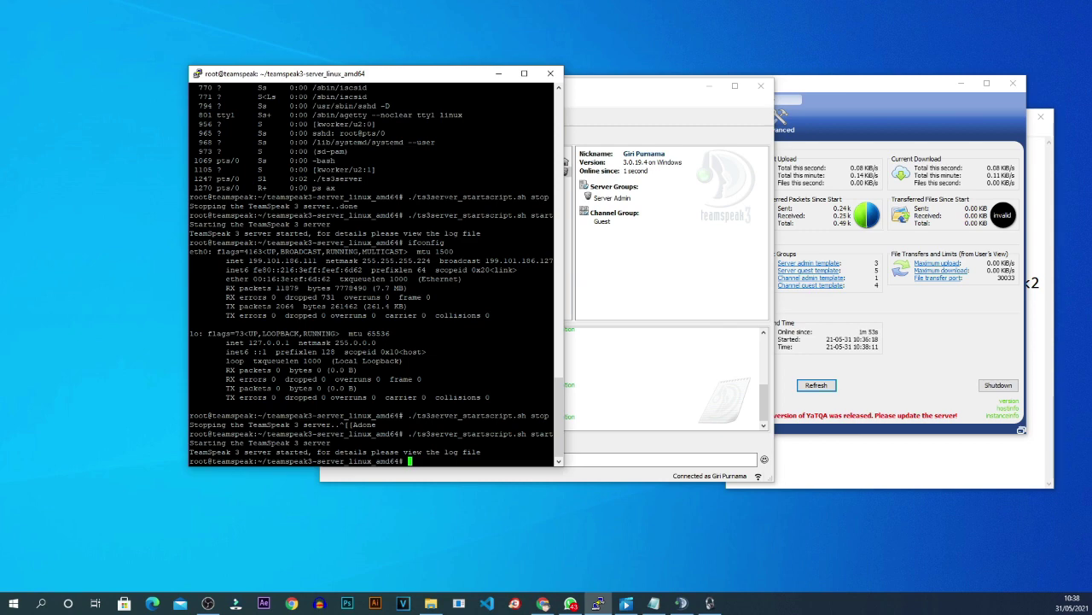
Move the terminal aside and bring the TeamSpeak 3 client in front of it.
left_click_drag(439, 83, 437, 118)
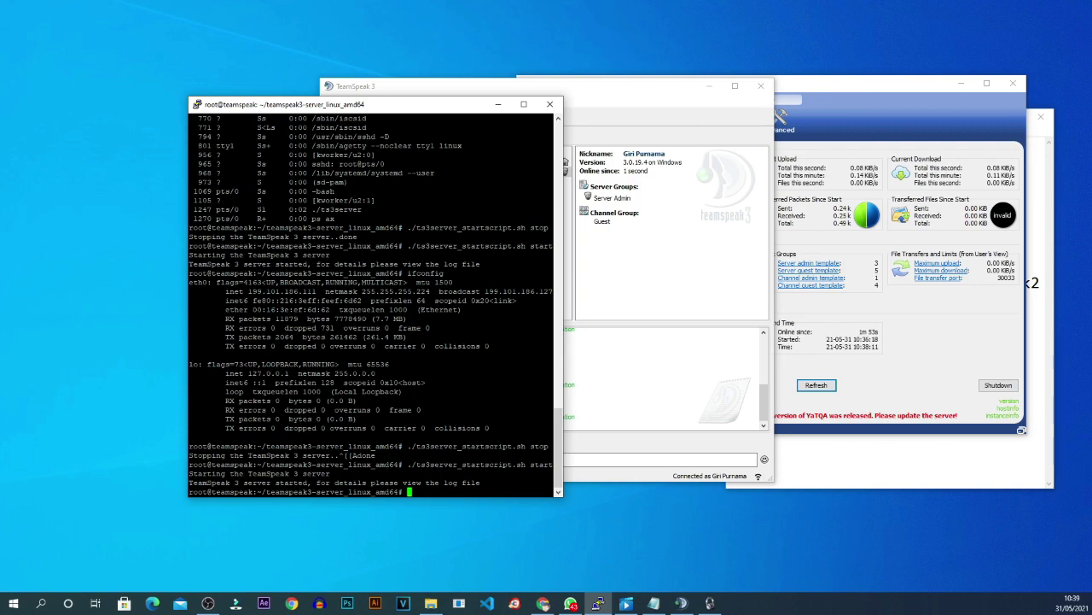
left_click_drag(420, 111, 448, 114)
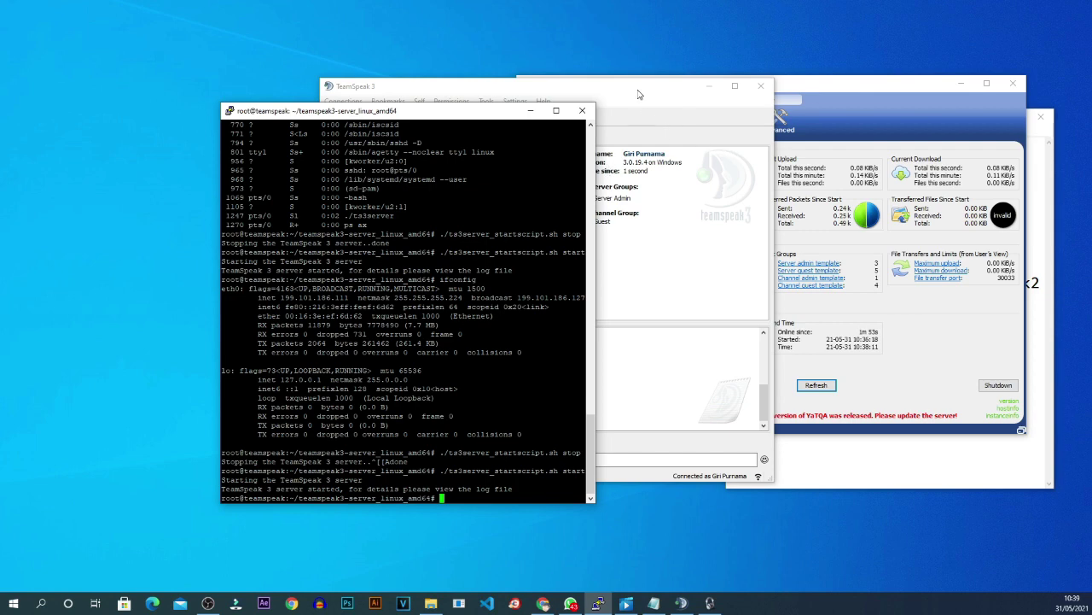
left_click_drag(641, 95, 670, 99)
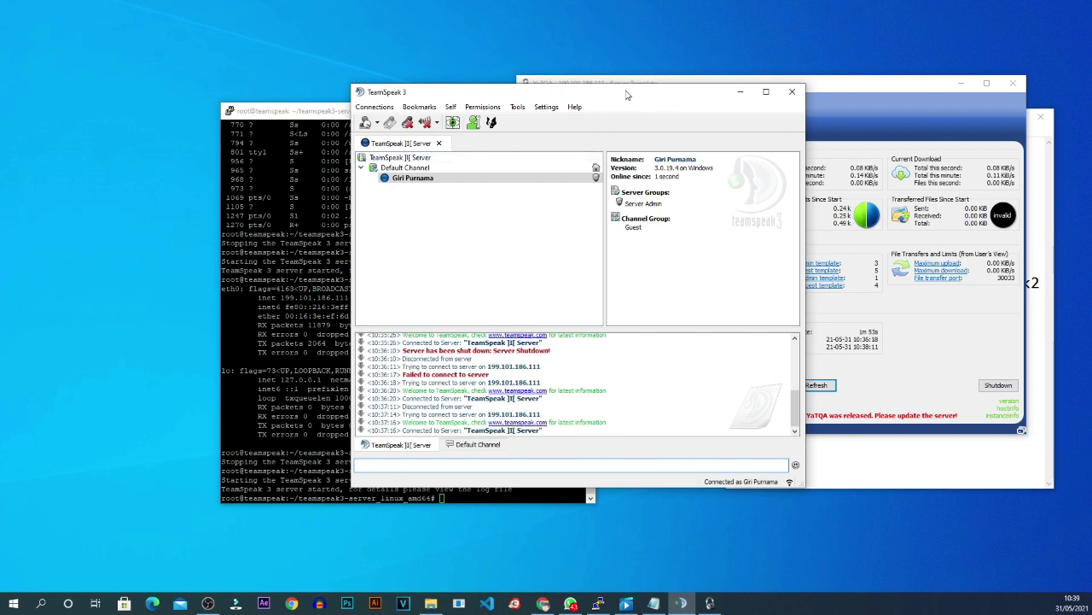
left_click_drag(626, 95, 611, 114)
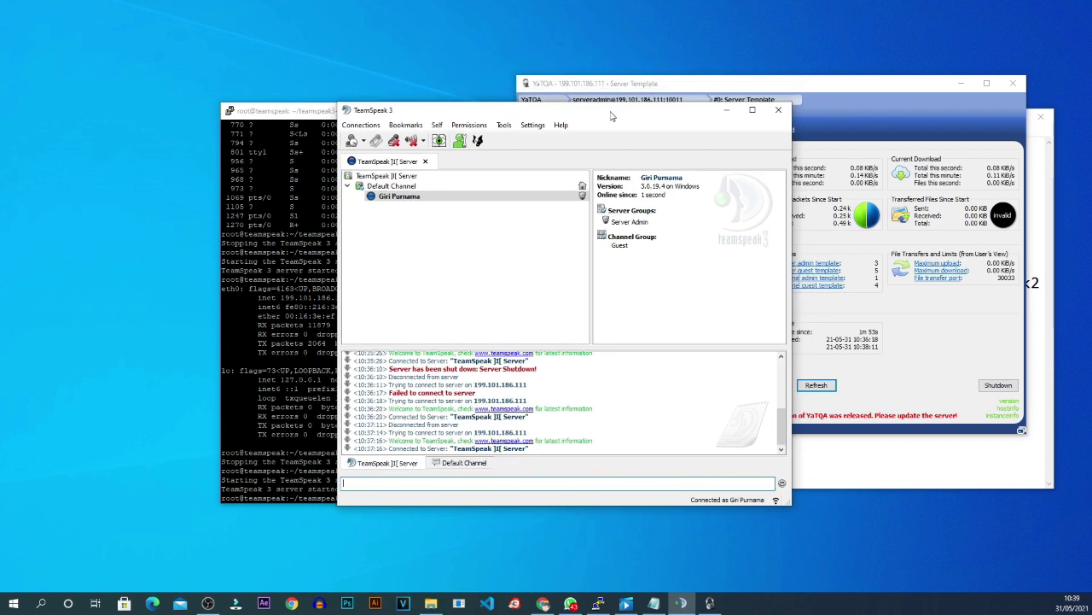